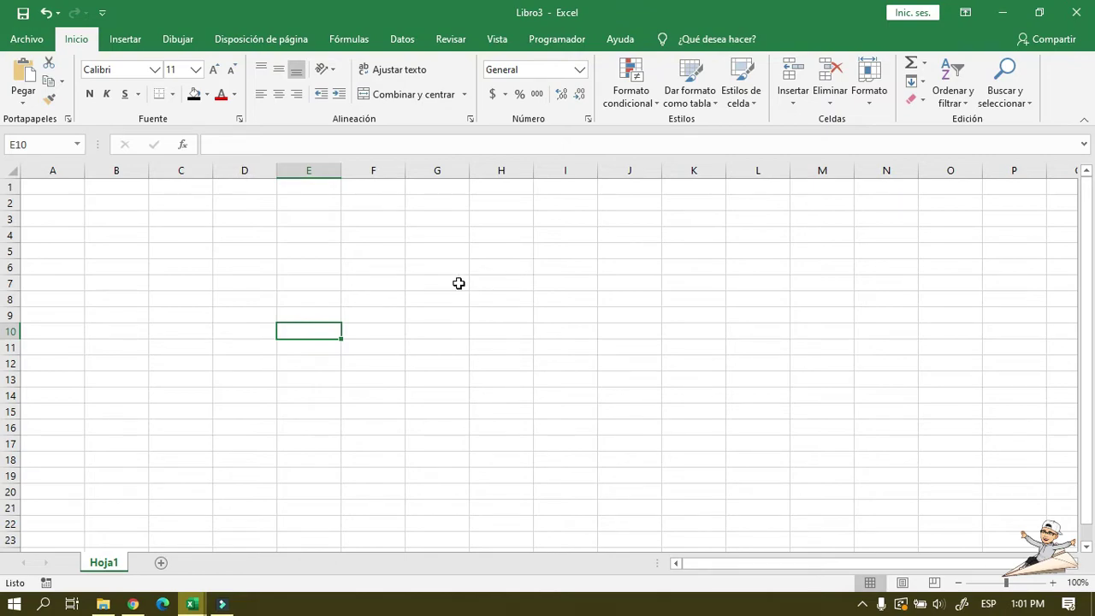
- Try out cell, column, row and range selections on the empty sheet
click(539, 292)
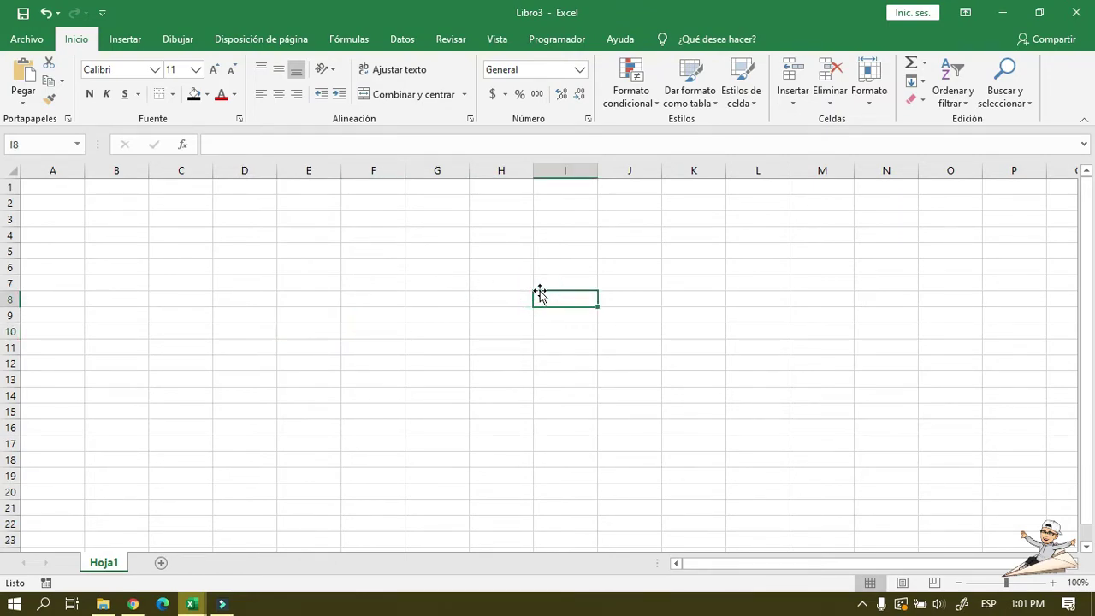
click(285, 242)
click(140, 218)
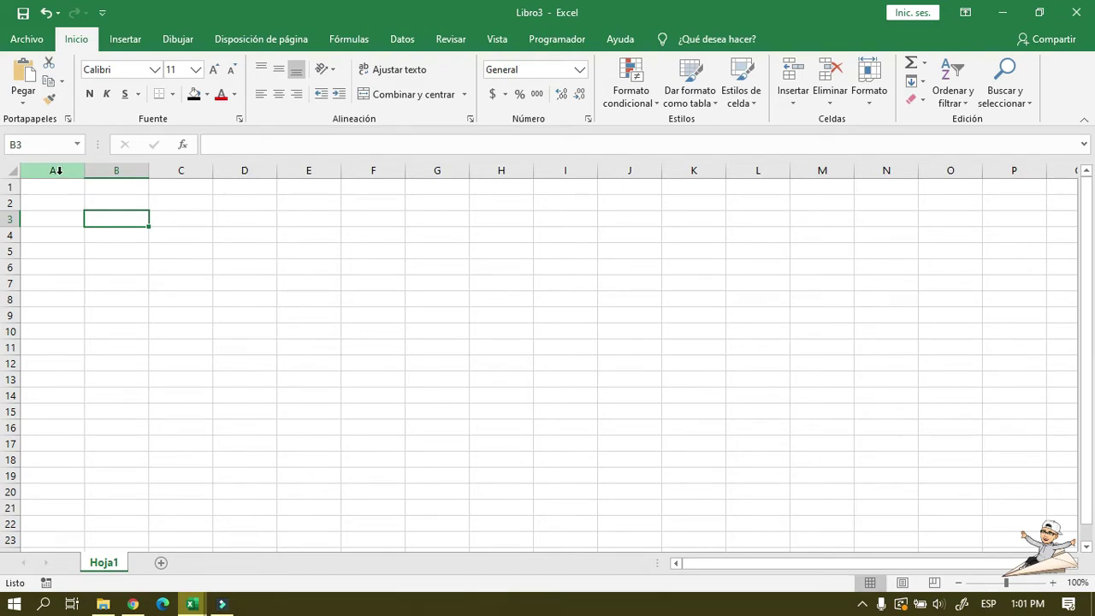
drag(294, 236, 611, 453)
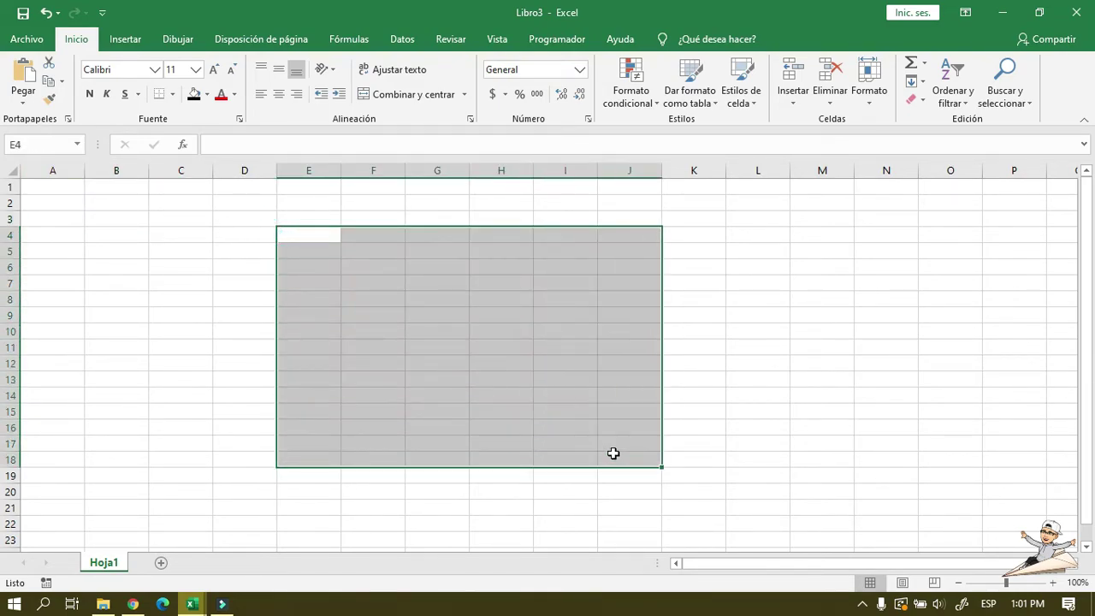
click(56, 167)
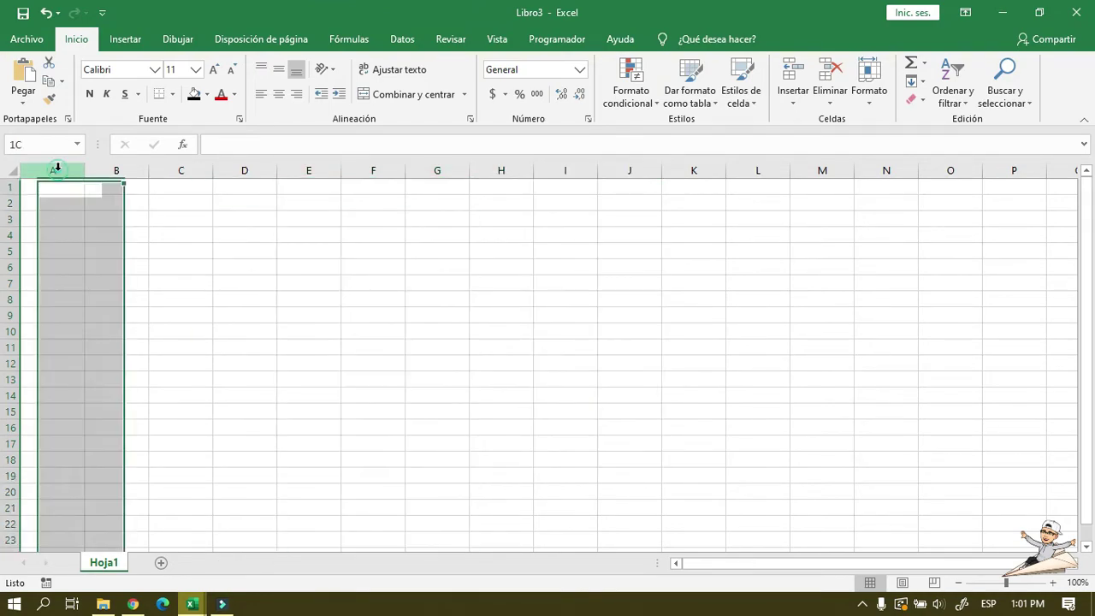
click(12, 235)
click(447, 344)
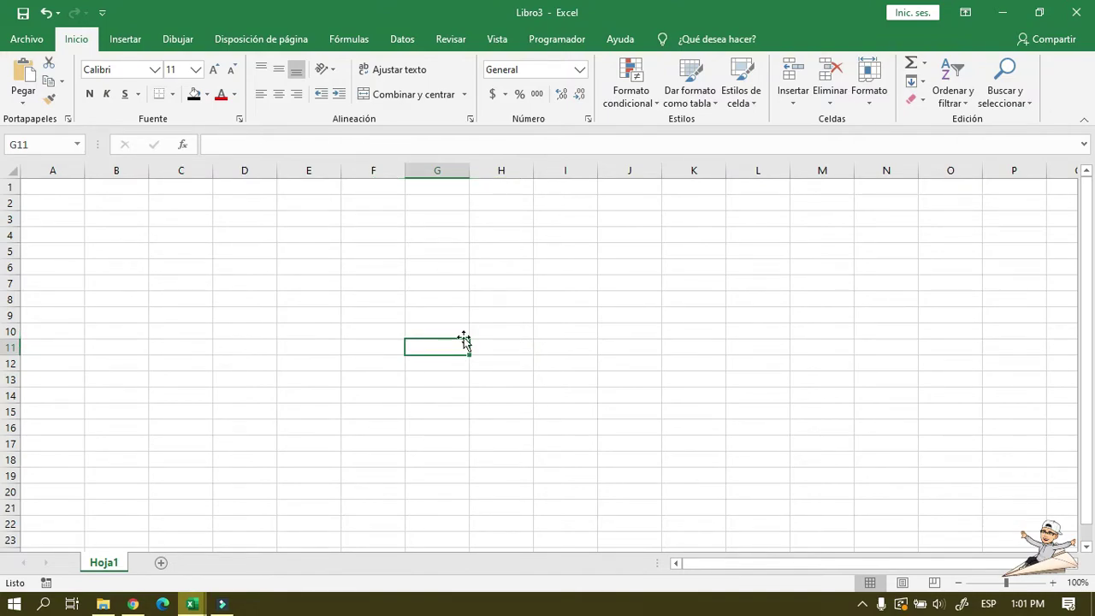
click(444, 267)
click(445, 283)
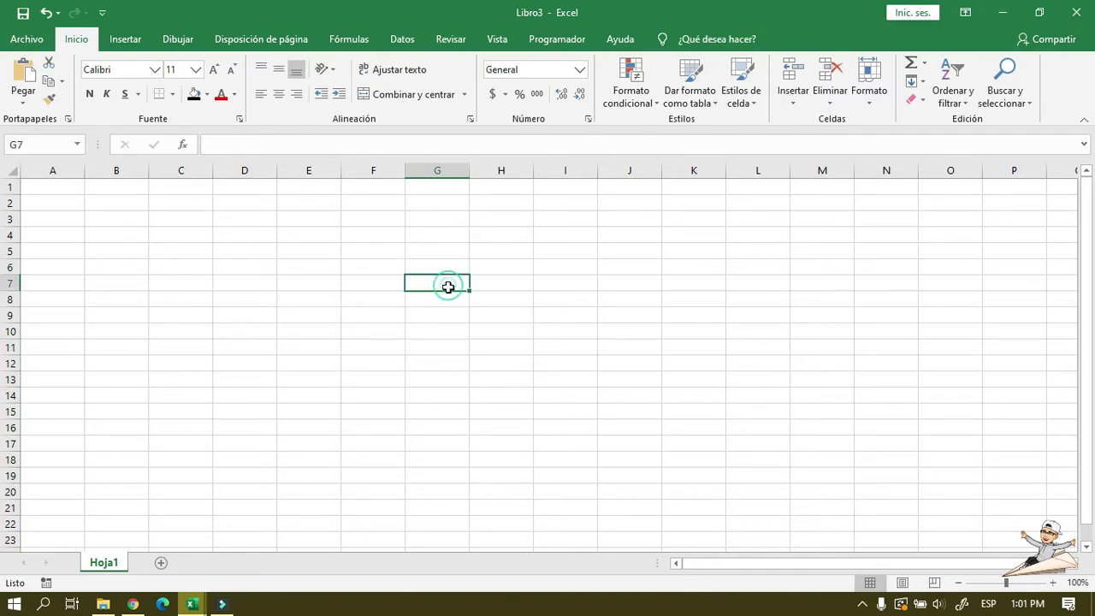
click(444, 300)
click(443, 315)
click(444, 330)
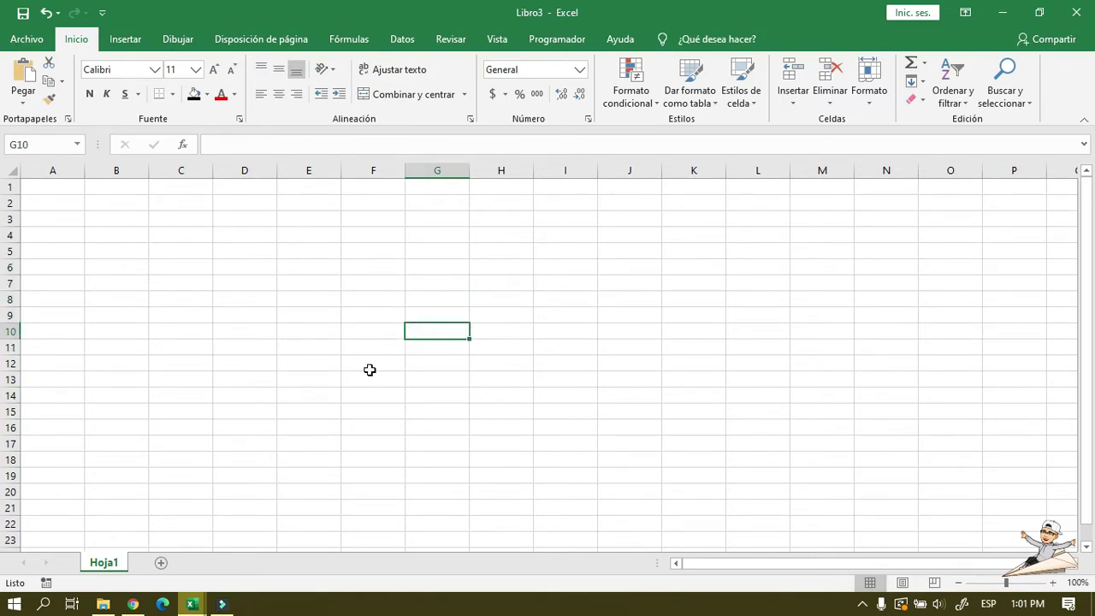
click(443, 266)
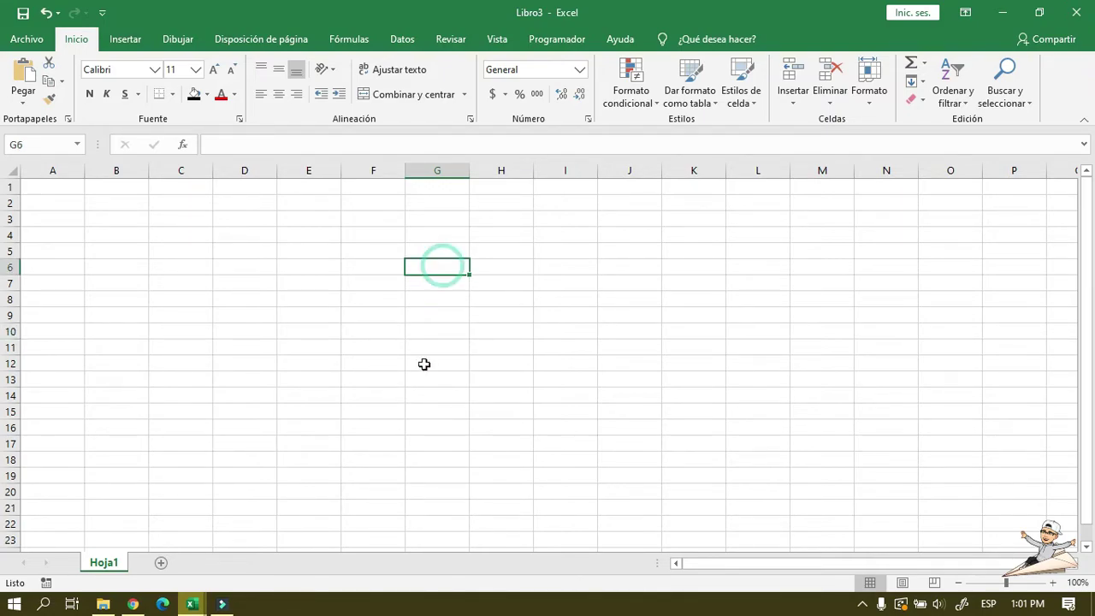
- Merge A1:B7 into a single cell with Combinar y centrar
click(61, 186)
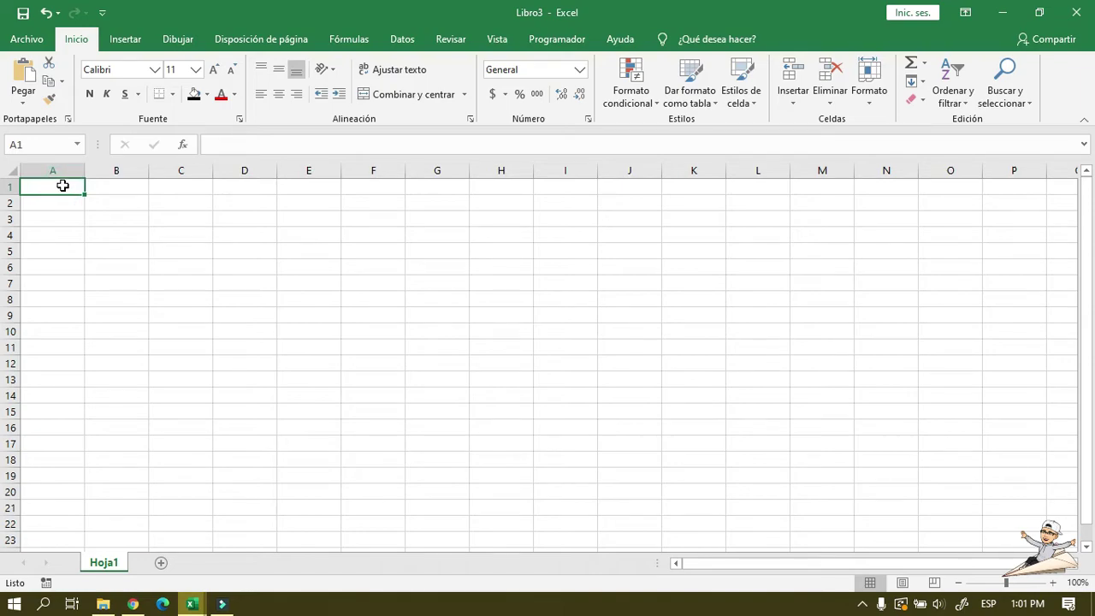
drag(63, 186, 103, 185)
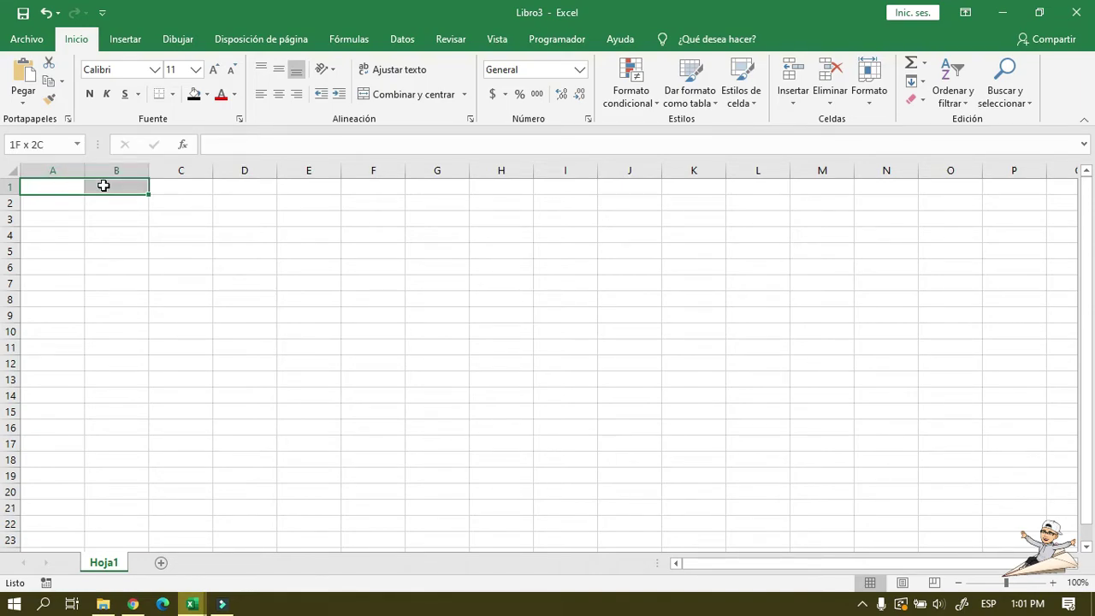
click(46, 220)
drag(54, 186, 124, 189)
drag(125, 189, 126, 283)
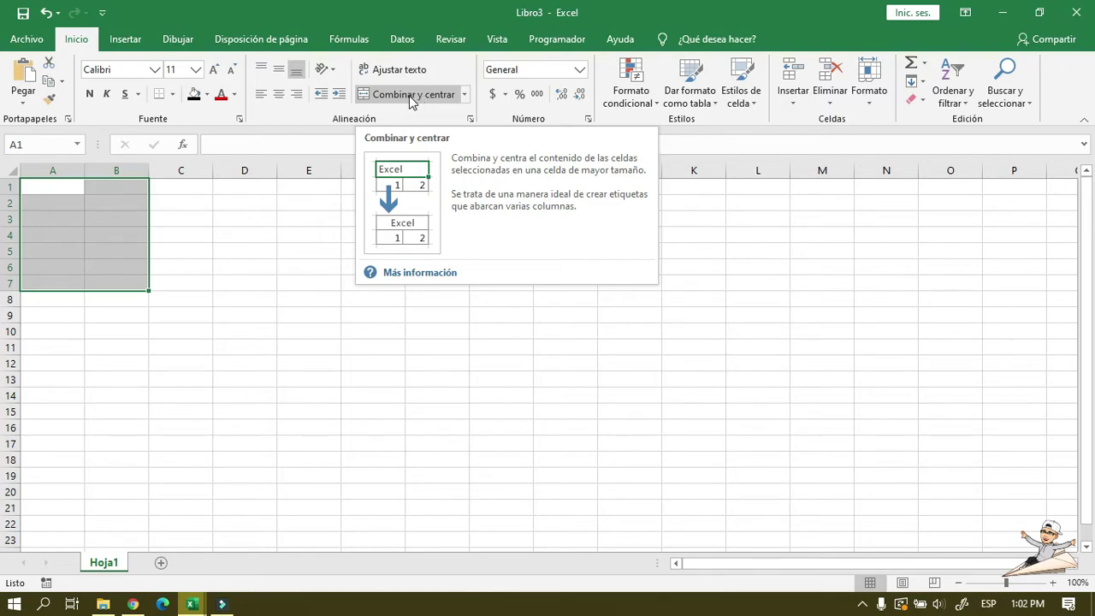
click(412, 94)
- Extend the merged block down to row 8, making A1:B8 one cell
drag(176, 248, 217, 274)
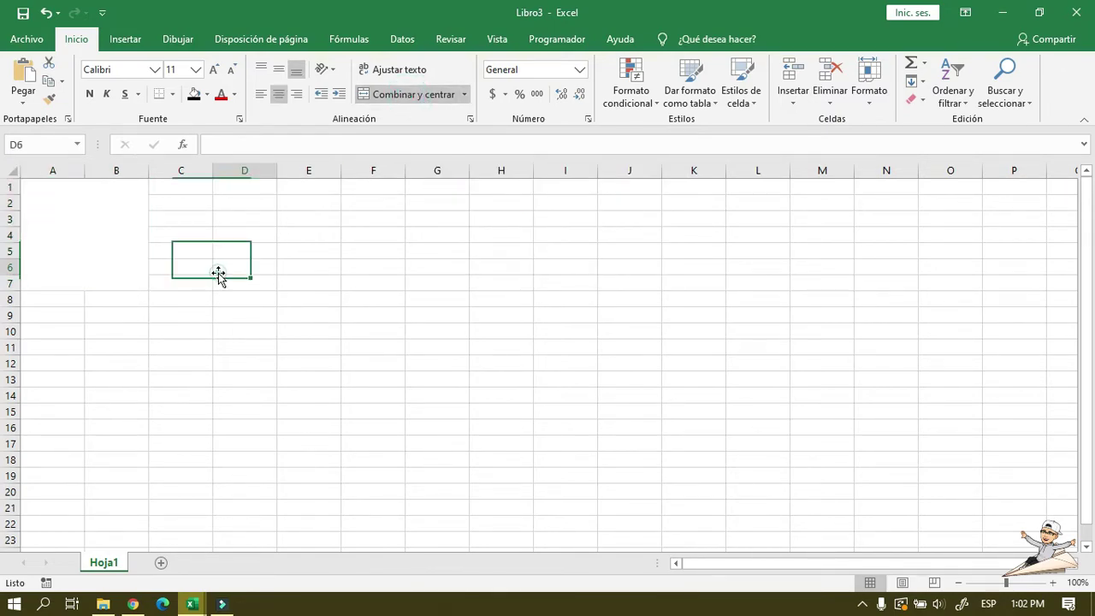
click(109, 228)
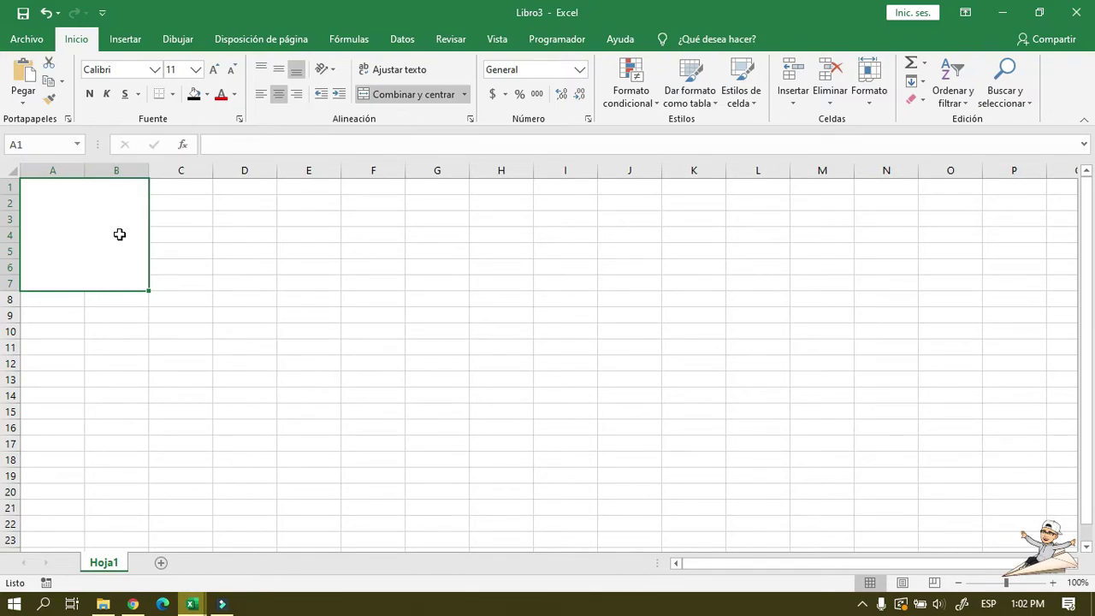
drag(120, 234, 117, 296)
click(395, 95)
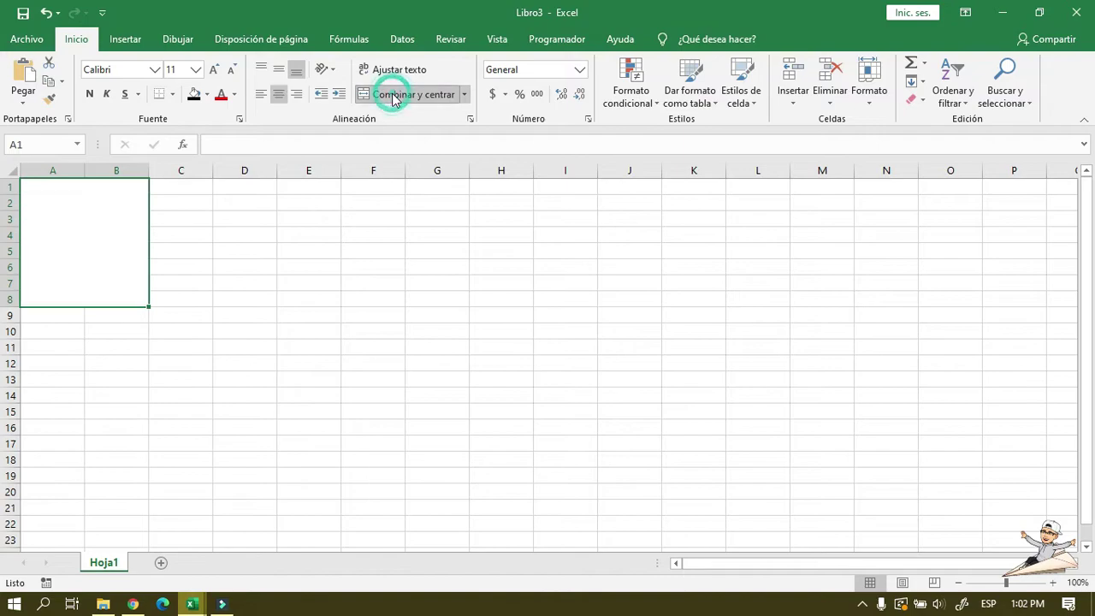
- Check the merged A1:B8 block against the neighbouring cells in row 3
click(190, 225)
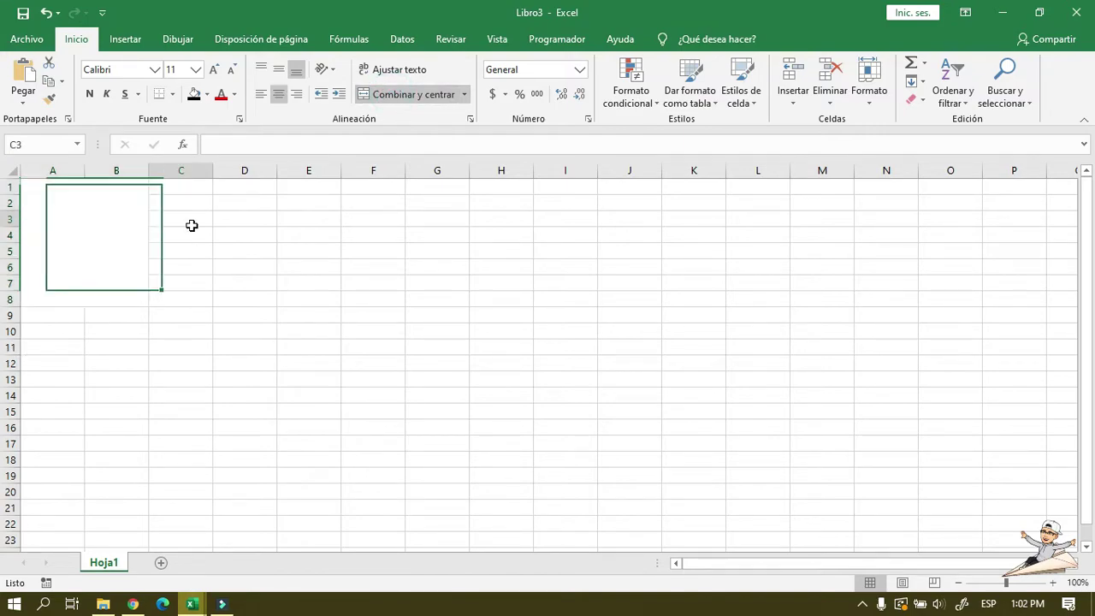
click(310, 222)
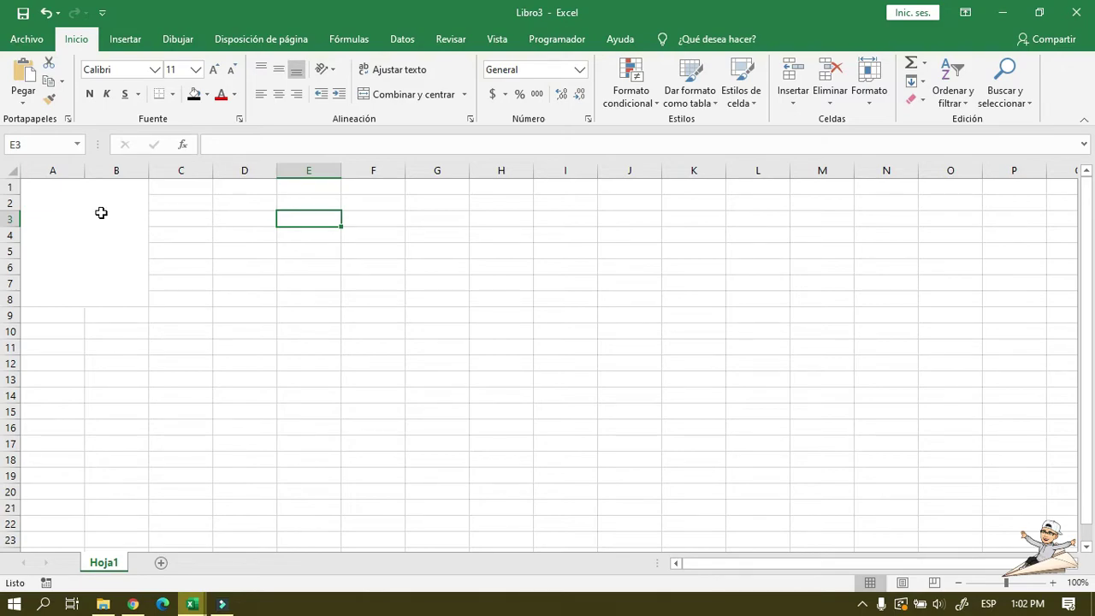
click(94, 214)
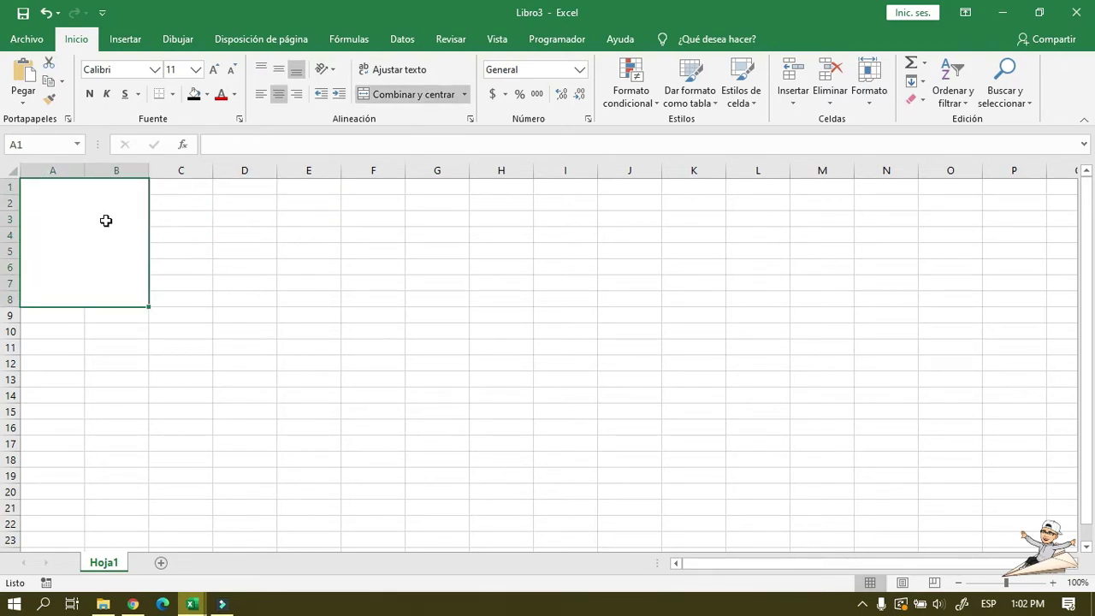
click(243, 219)
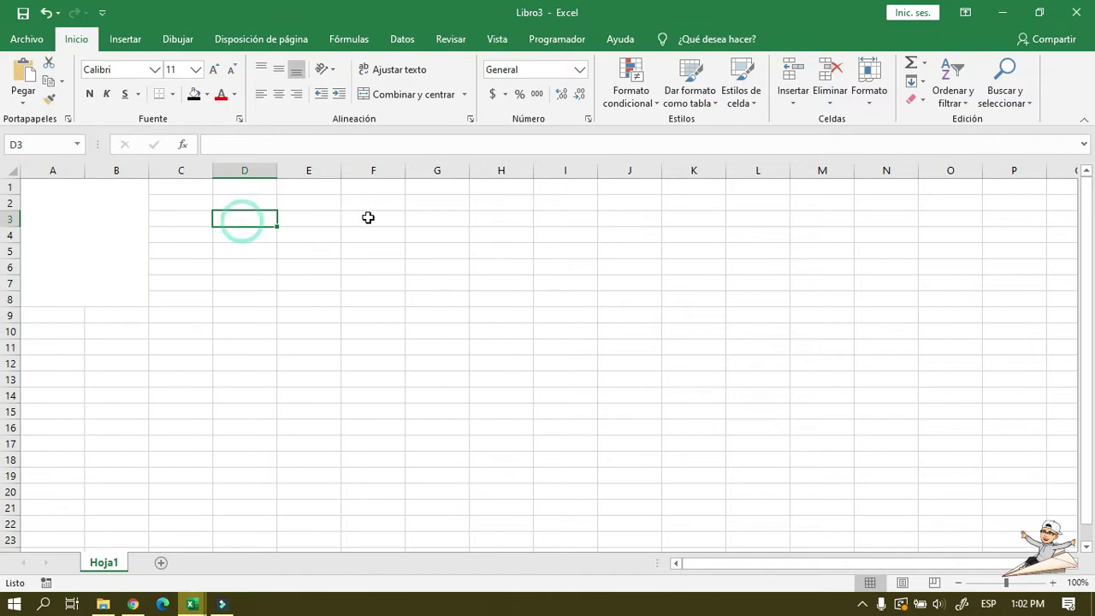
click(366, 218)
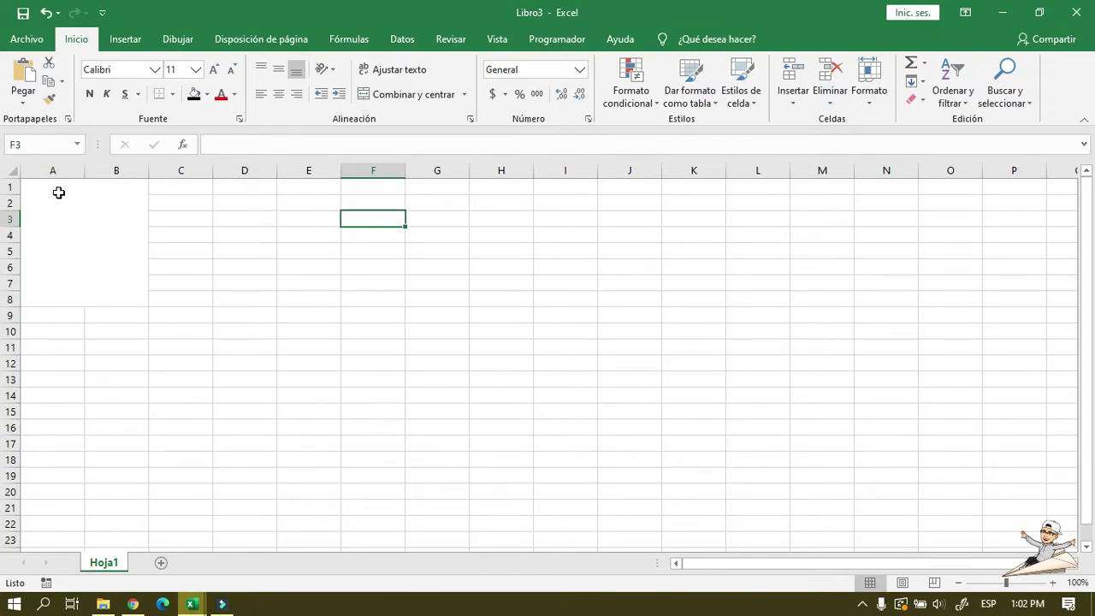
click(95, 225)
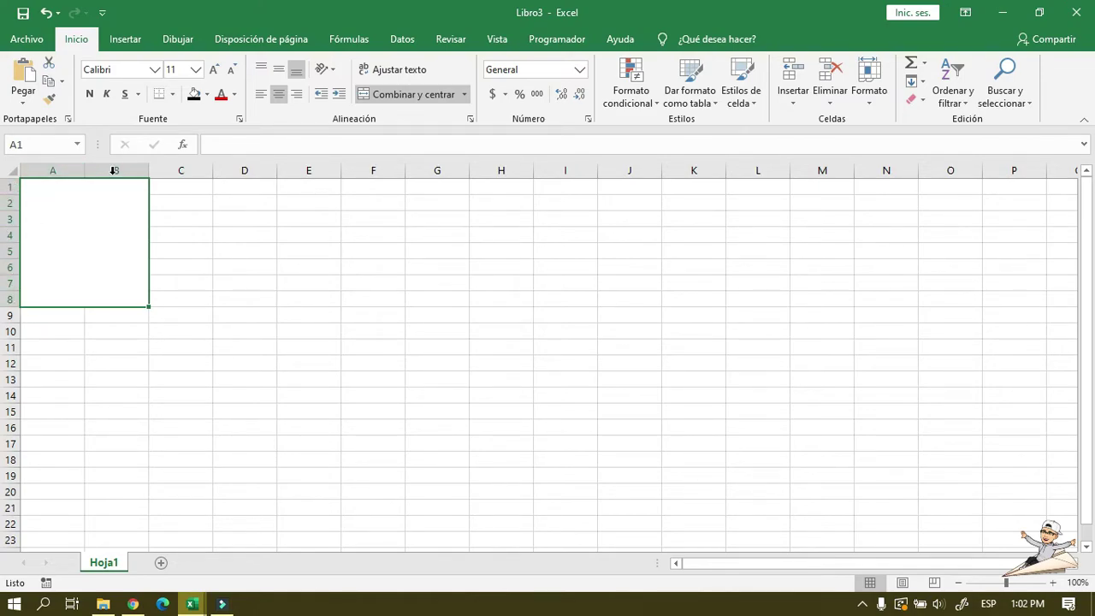
click(181, 186)
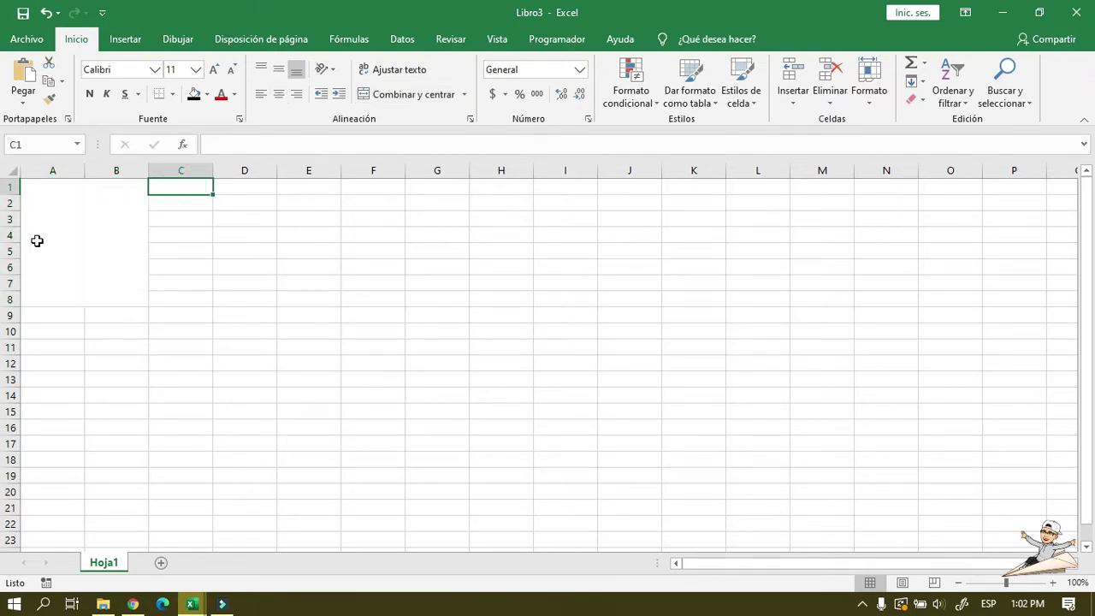
- Merge C1:C4 and C5:C8 into two separate blocks
click(255, 248)
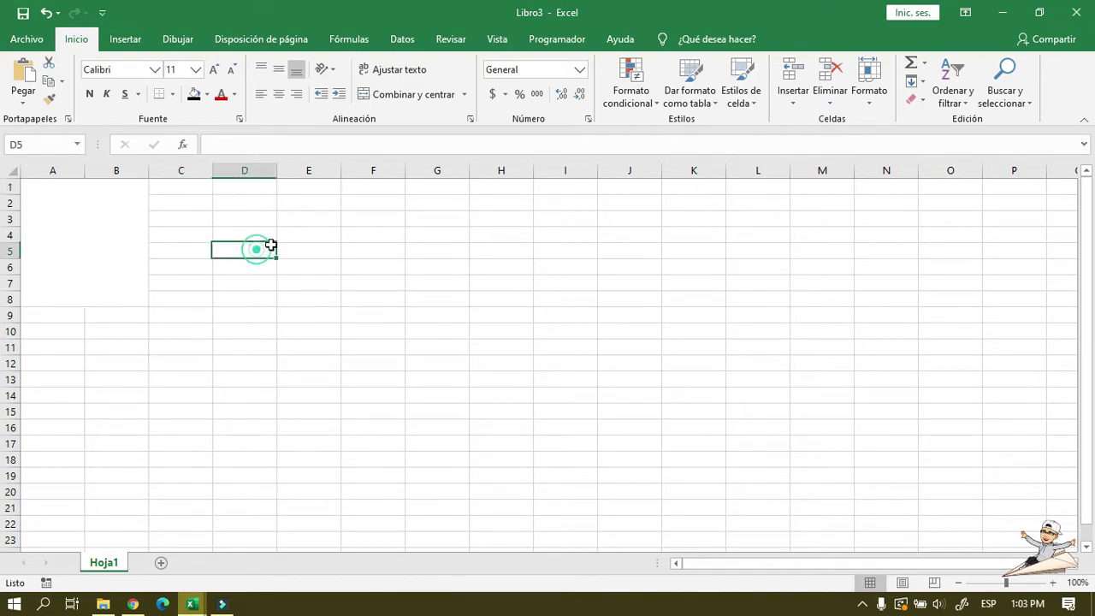
drag(190, 189, 188, 233)
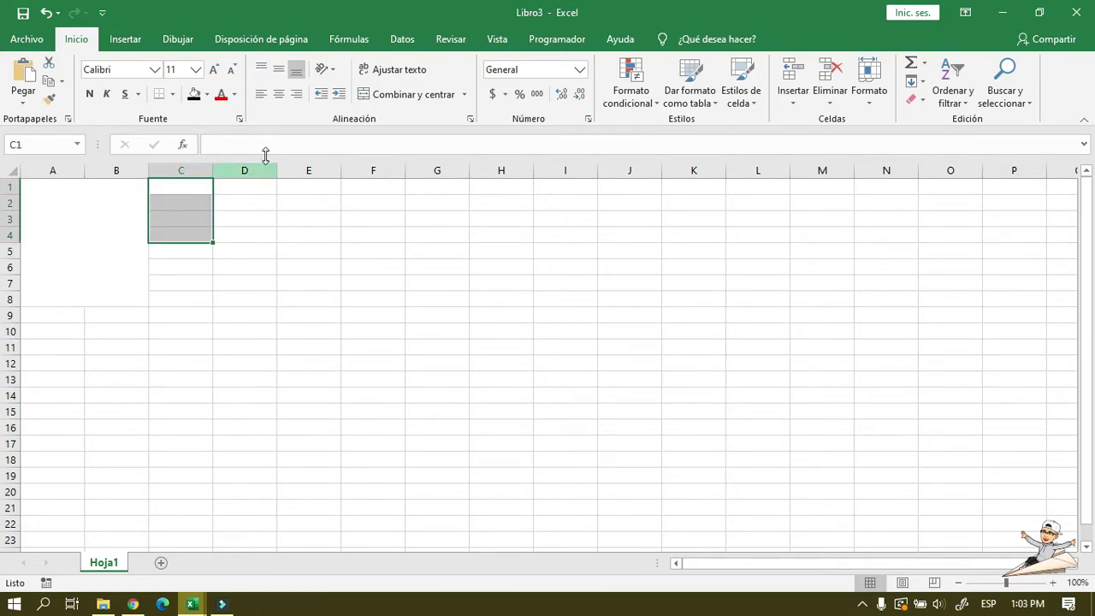
click(379, 95)
drag(177, 250, 176, 295)
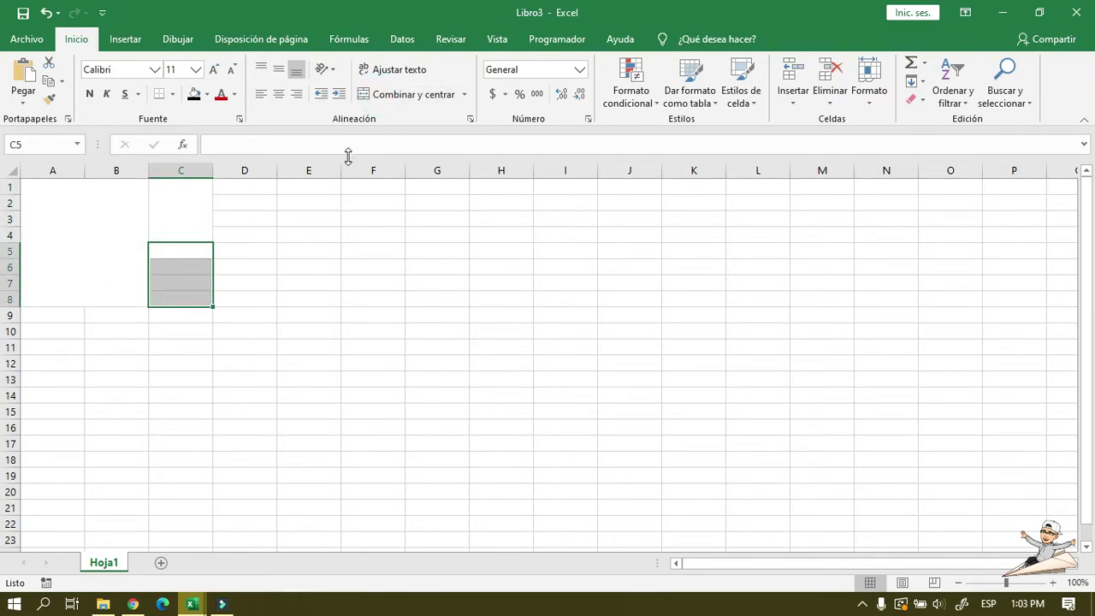
click(386, 96)
- Check the merged blocks A1:B8, C1:C4 and C5:C8
click(279, 282)
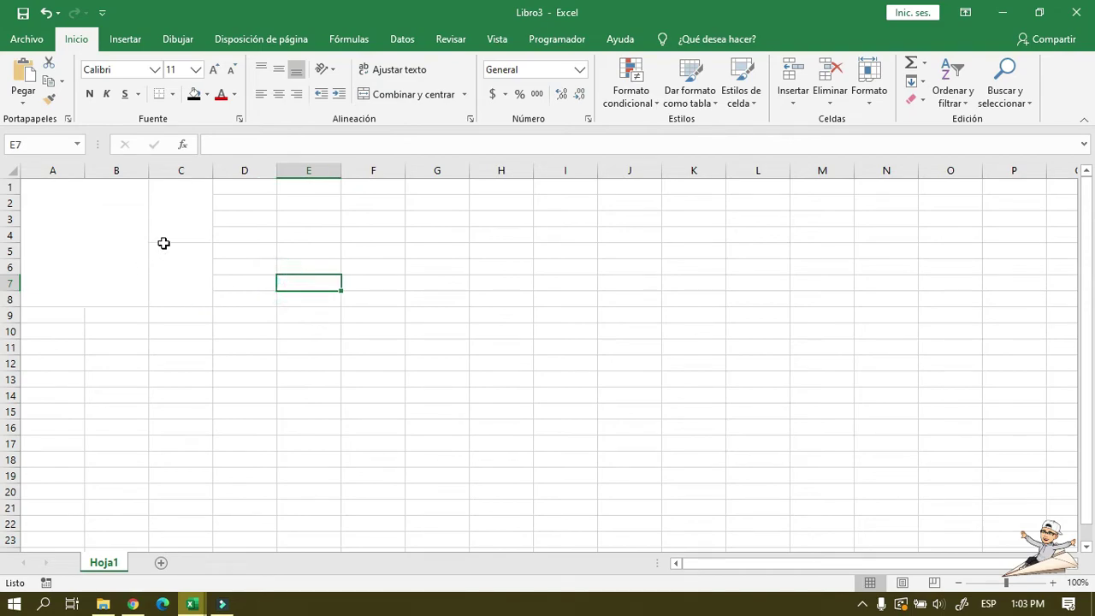
click(174, 276)
click(184, 220)
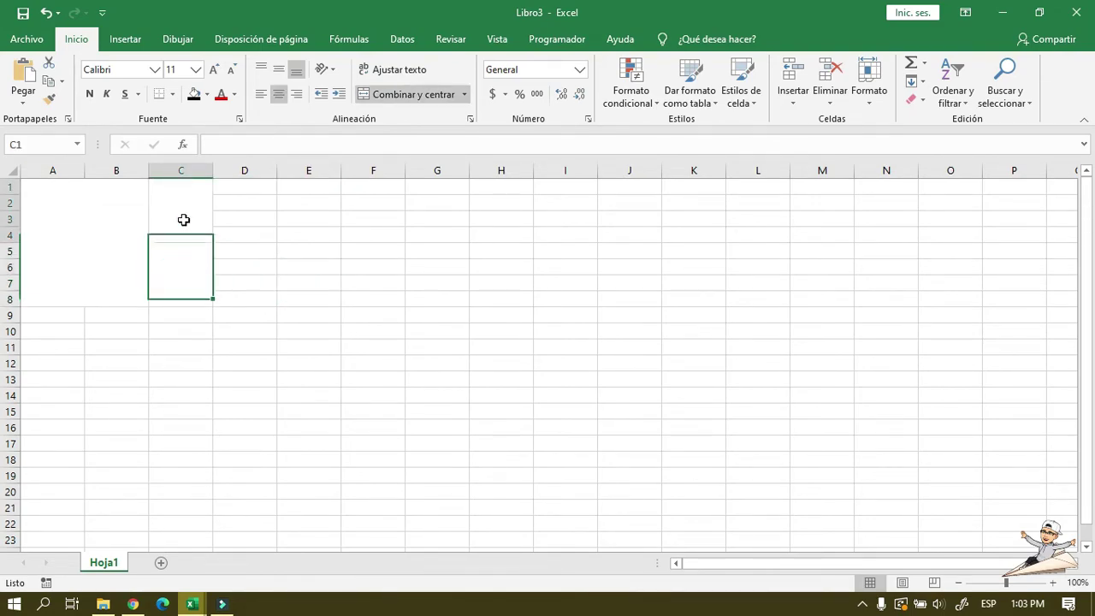
click(106, 228)
click(162, 218)
click(182, 274)
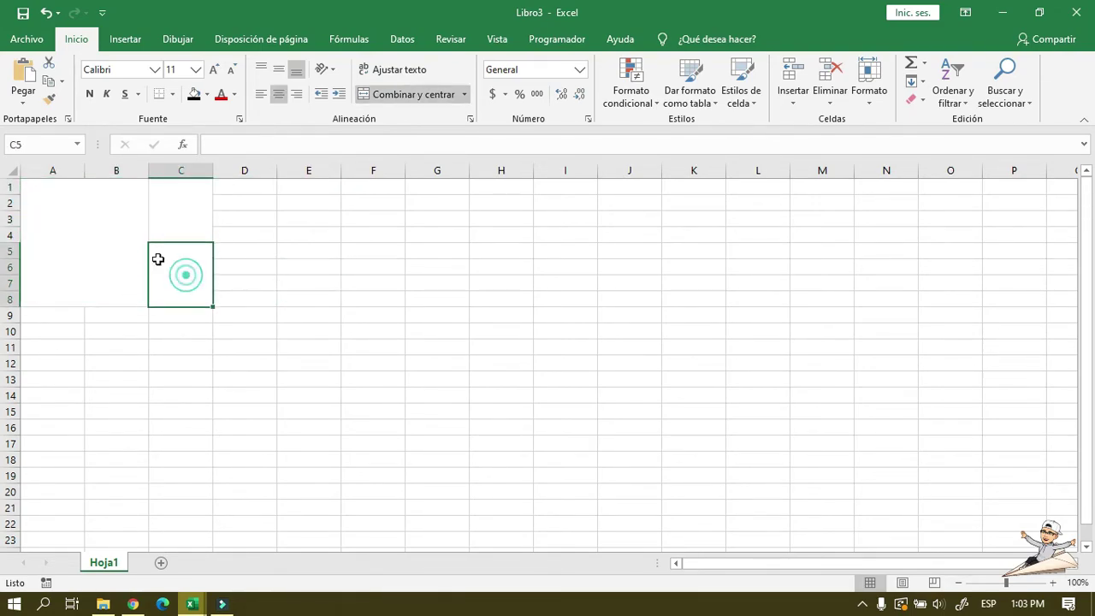
click(89, 244)
click(164, 205)
click(169, 258)
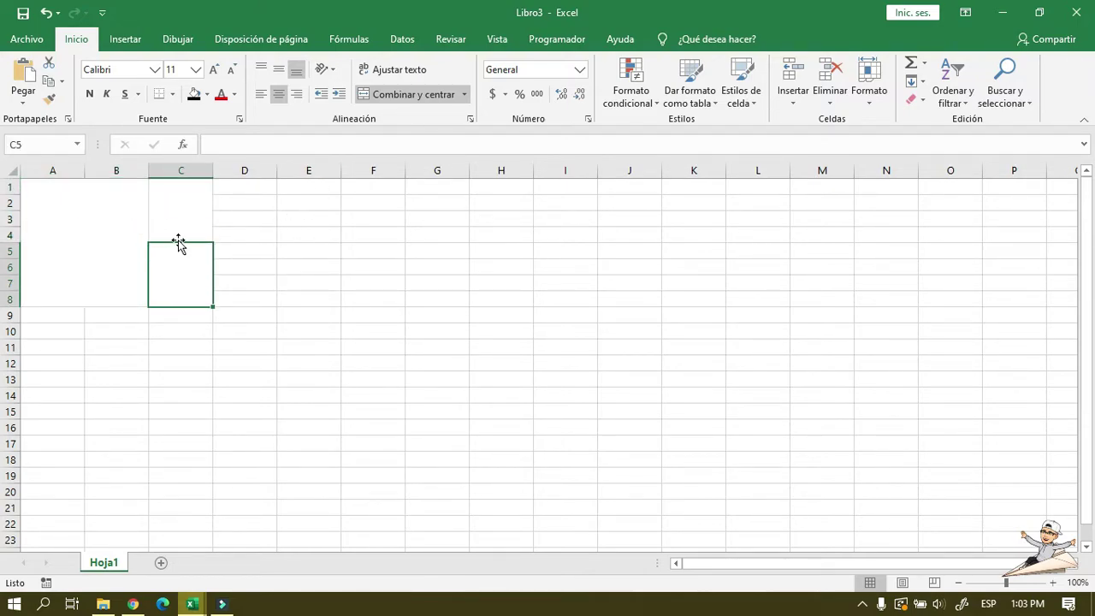
click(104, 220)
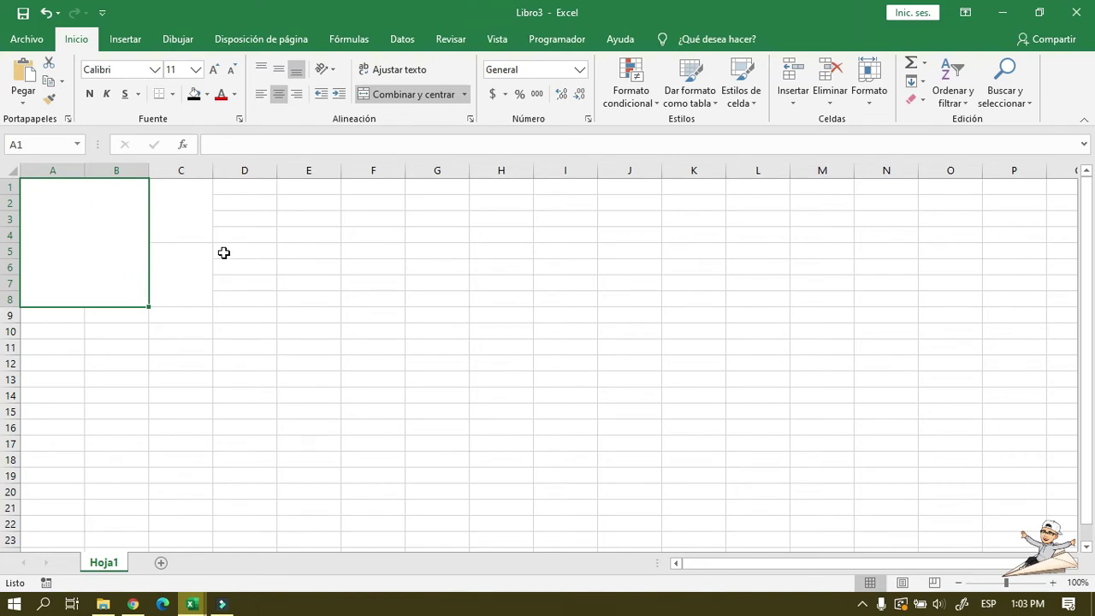
- Merge D1:E8, F1:F4 and F5:F8, dismissing the merge warning
click(240, 187)
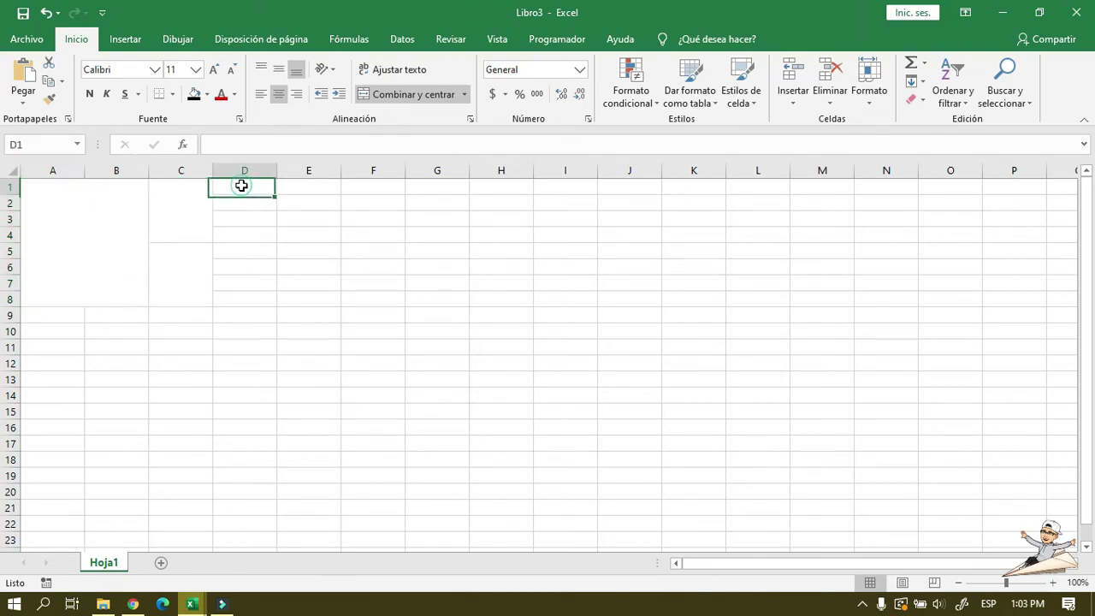
mouse_move(265, 187)
mouse_down()
mouse_move(318, 195)
mouse_move(317, 302)
mouse_up()
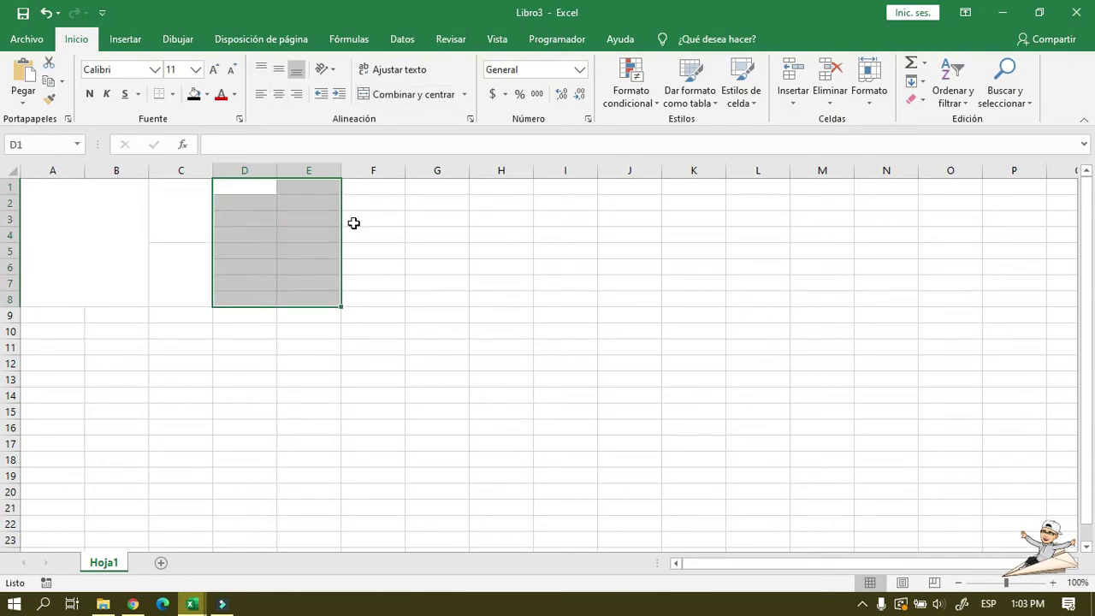
click(417, 97)
click(392, 269)
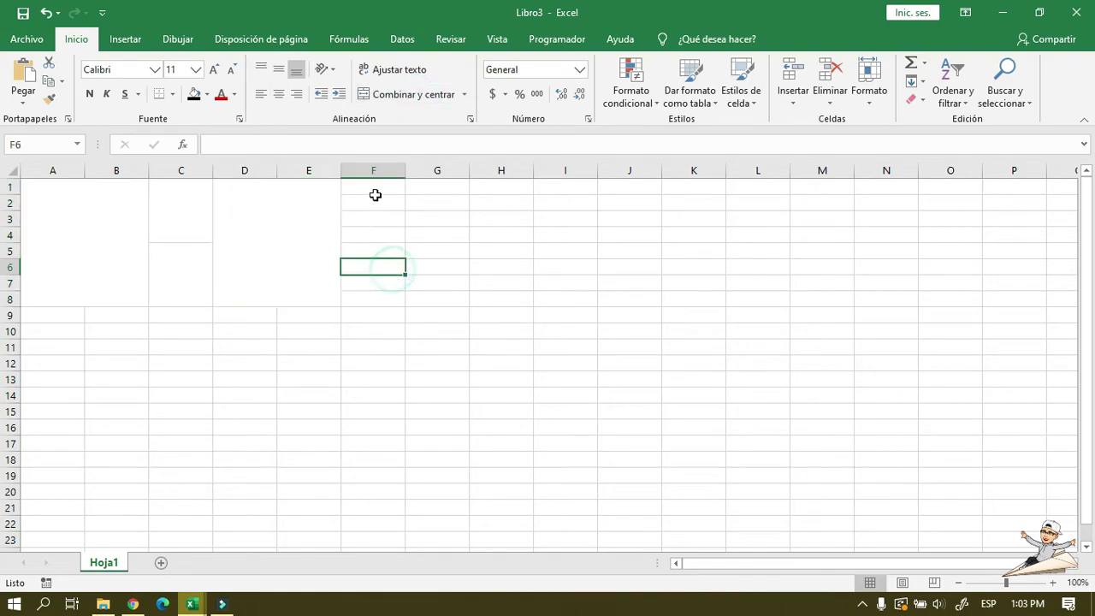
mouse_move(372, 184)
mouse_down()
mouse_move(367, 268)
mouse_move(384, 299)
mouse_up()
click(413, 94)
key(Return)
click(423, 99)
- Merge G1:H8, I1:I4 and I5:I8 into blocks
click(482, 252)
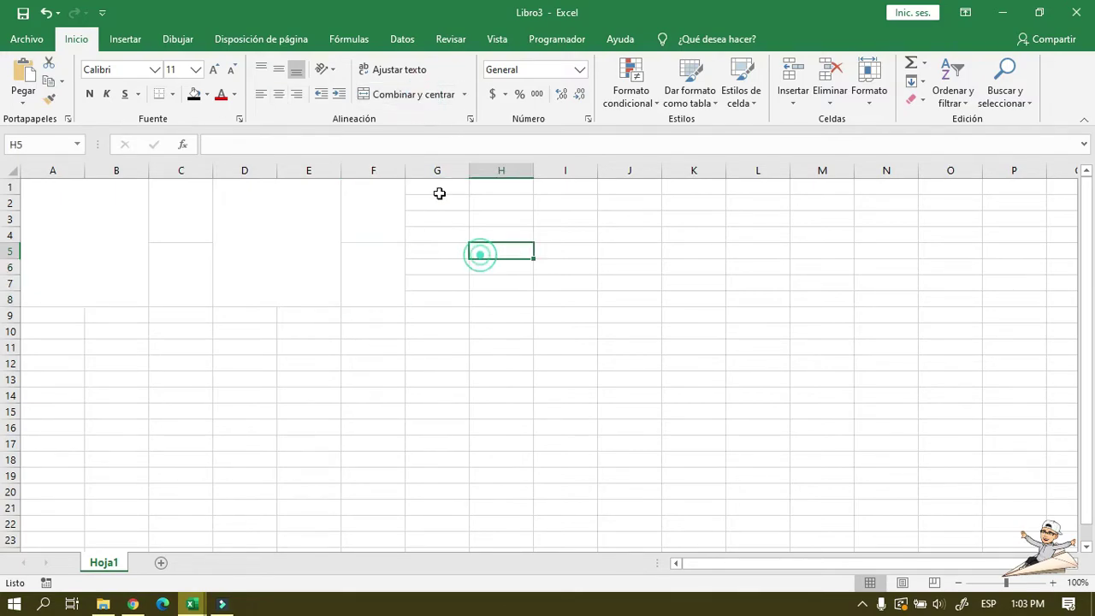
drag(440, 188, 501, 296)
click(438, 101)
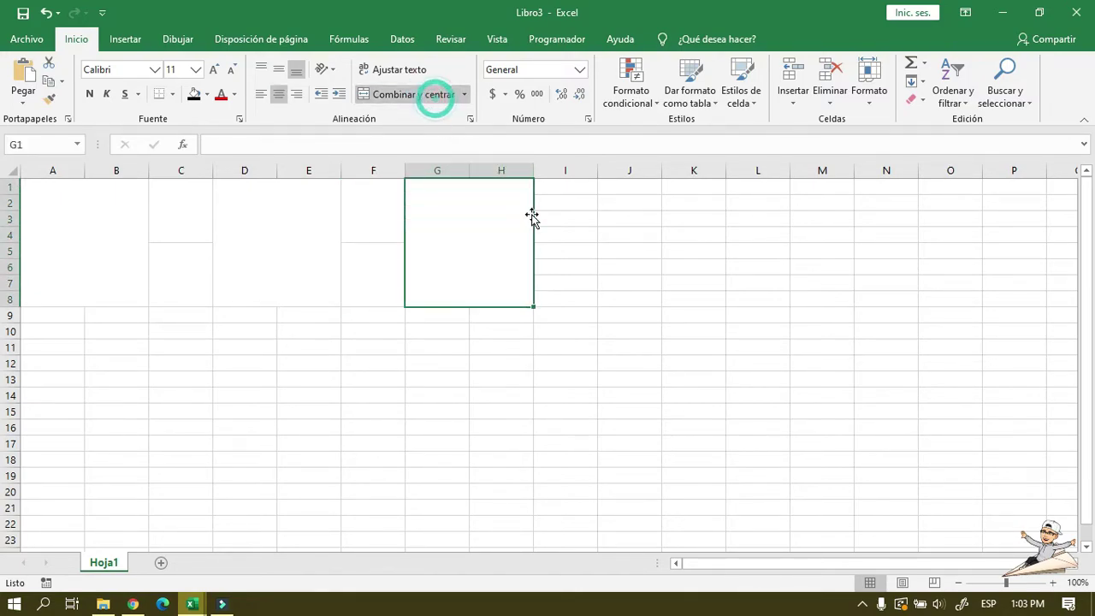
drag(553, 187, 579, 300)
click(416, 98)
click(425, 98)
- Review the merged blocks A1:B8, D1:E8, G1:H8 and the split columns C, F and I
click(719, 282)
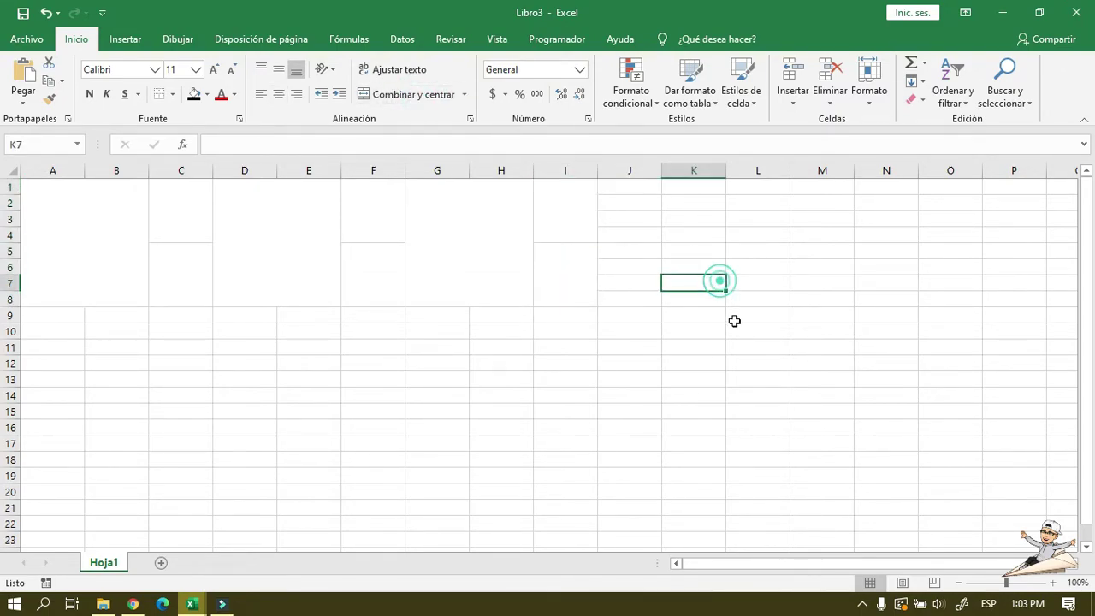
click(105, 257)
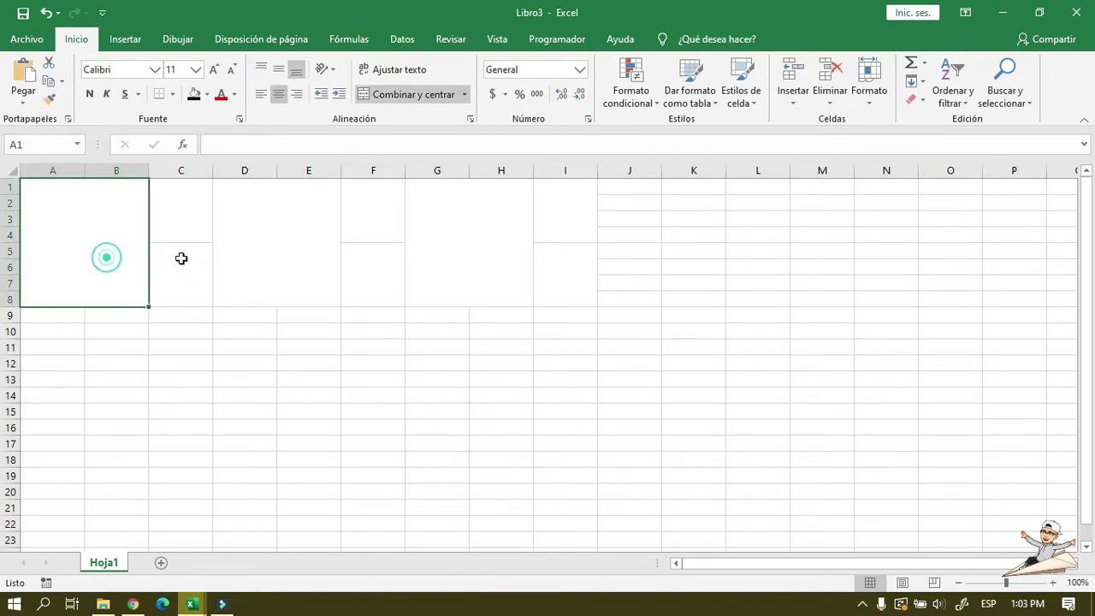
click(231, 253)
click(449, 226)
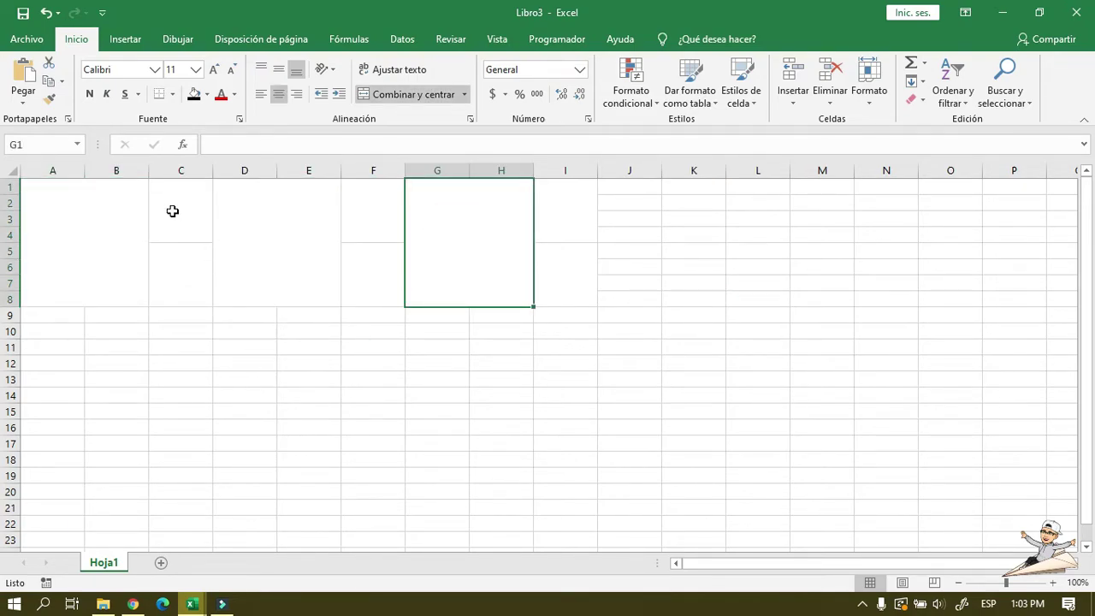
drag(172, 209, 166, 271)
drag(396, 200, 396, 274)
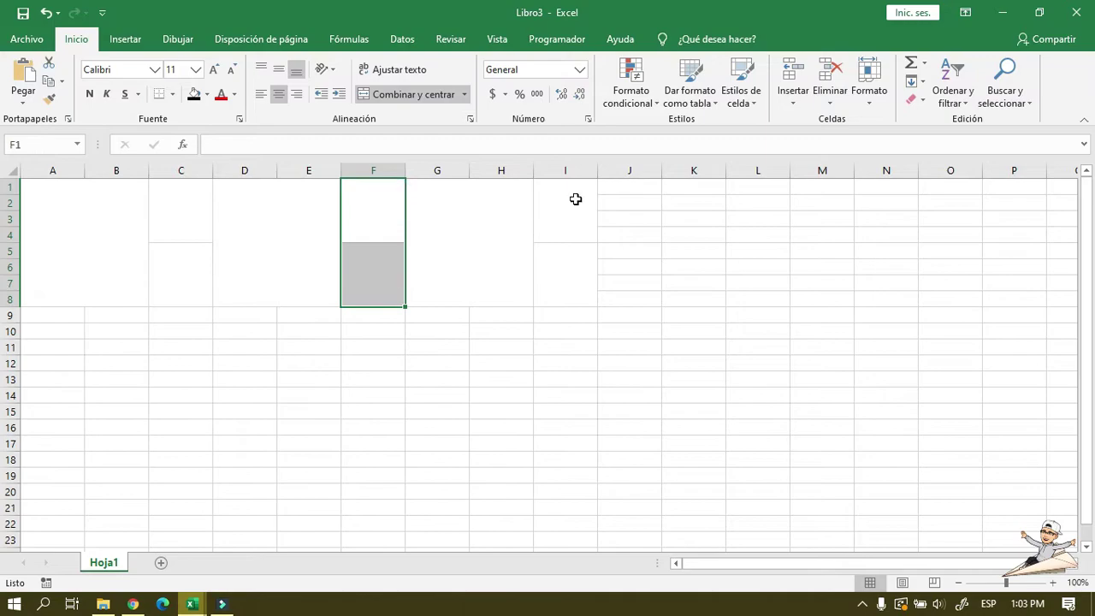
drag(572, 191, 567, 274)
- Recheck the I1:I4 and I5:I8 blocks and column C's blocks
click(377, 364)
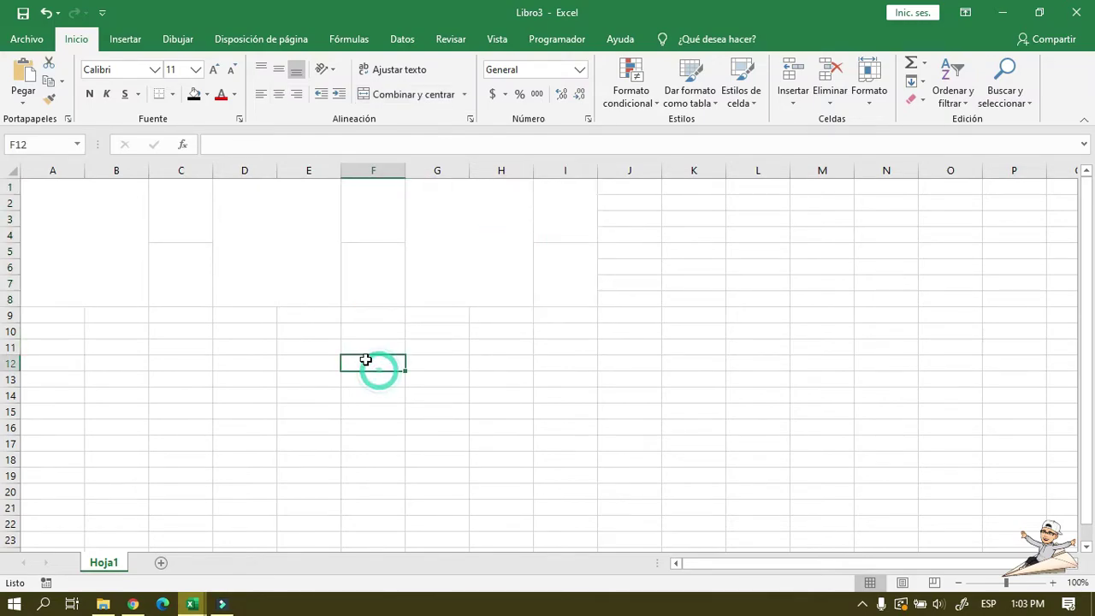
click(565, 207)
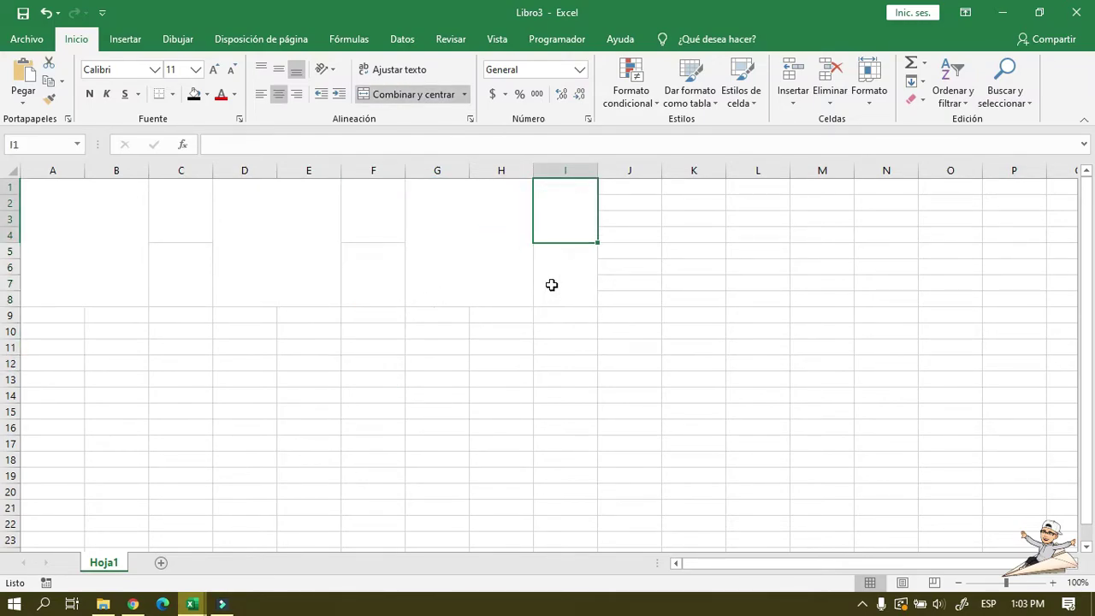
click(552, 284)
click(561, 221)
click(566, 271)
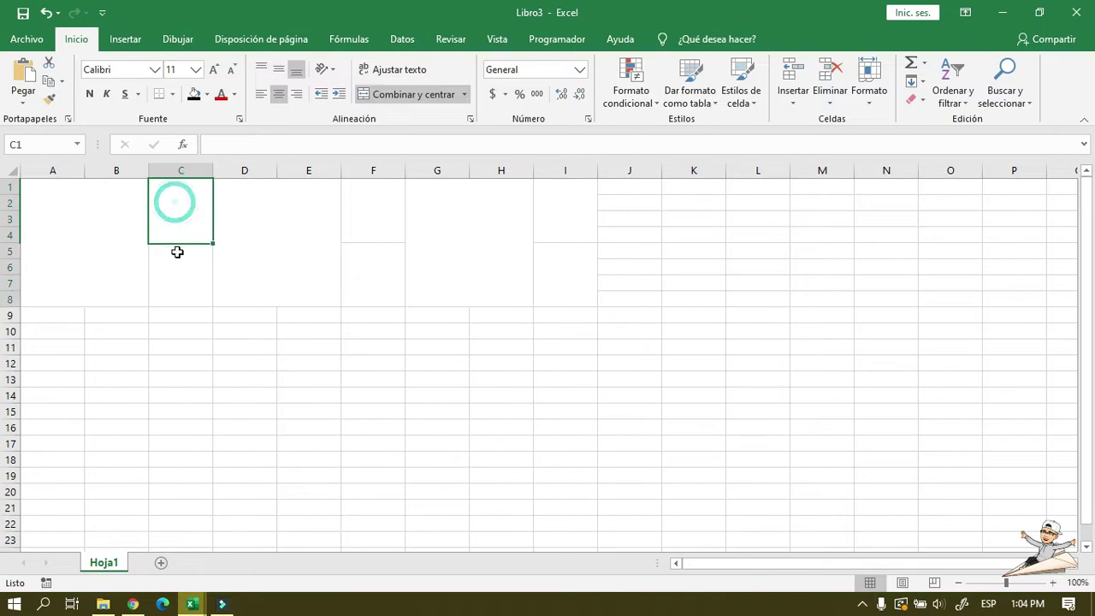
drag(171, 200, 178, 279)
click(101, 324)
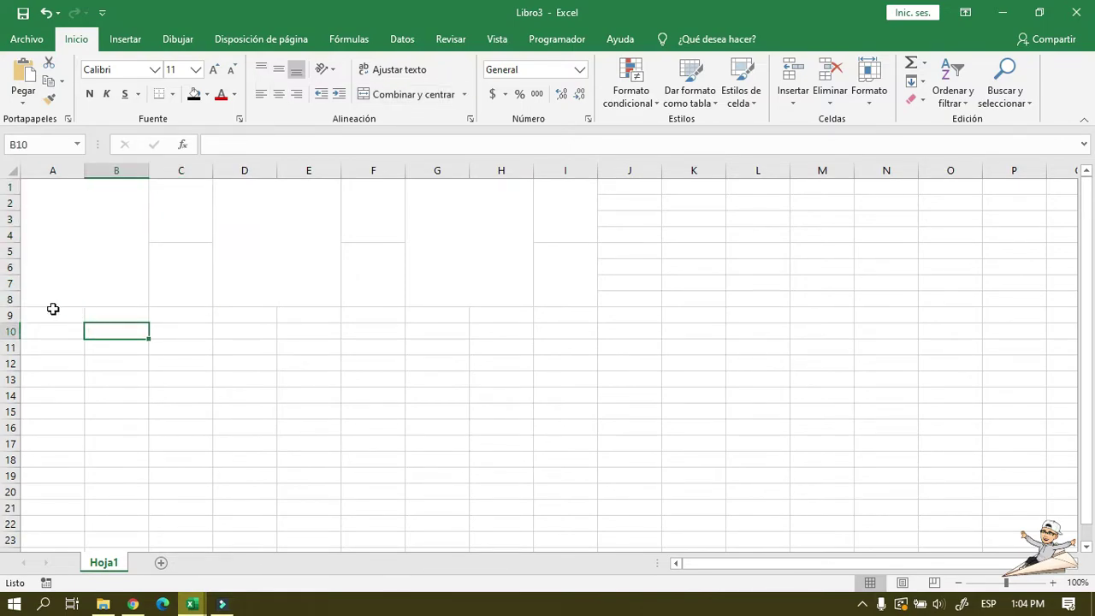
- Merge A9:A12, A13:A16 and B9:C16 into blocks
drag(53, 309, 52, 363)
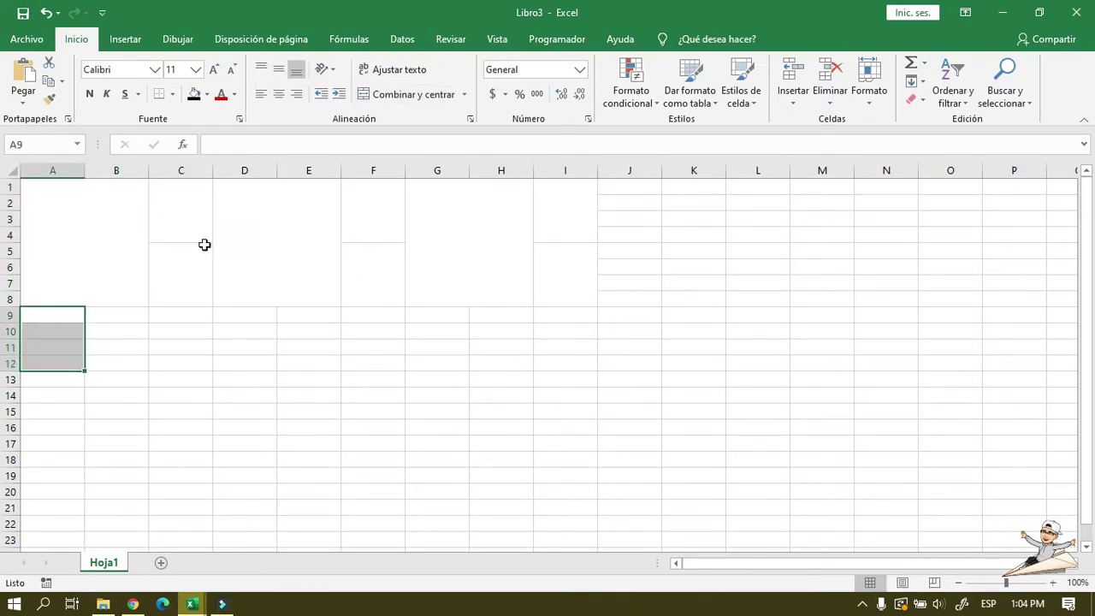
click(402, 93)
drag(42, 384, 40, 429)
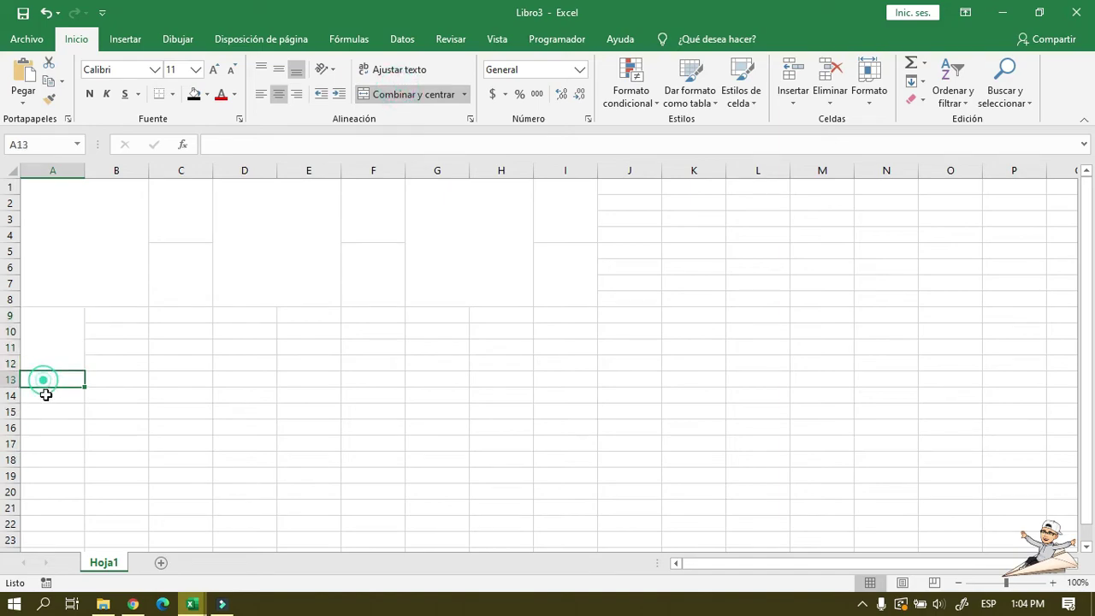
click(416, 94)
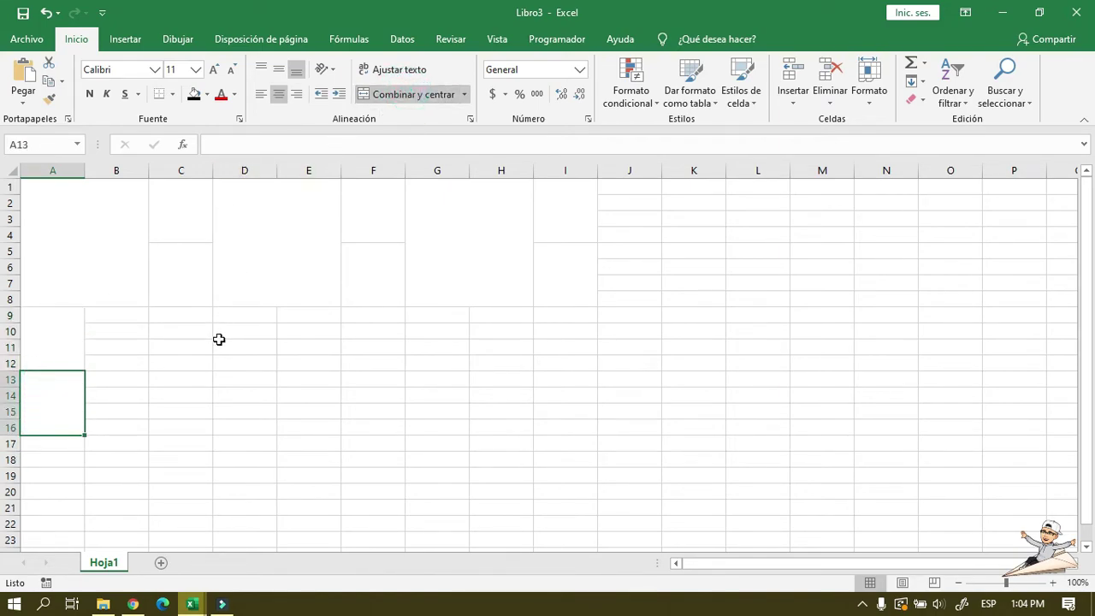
click(146, 392)
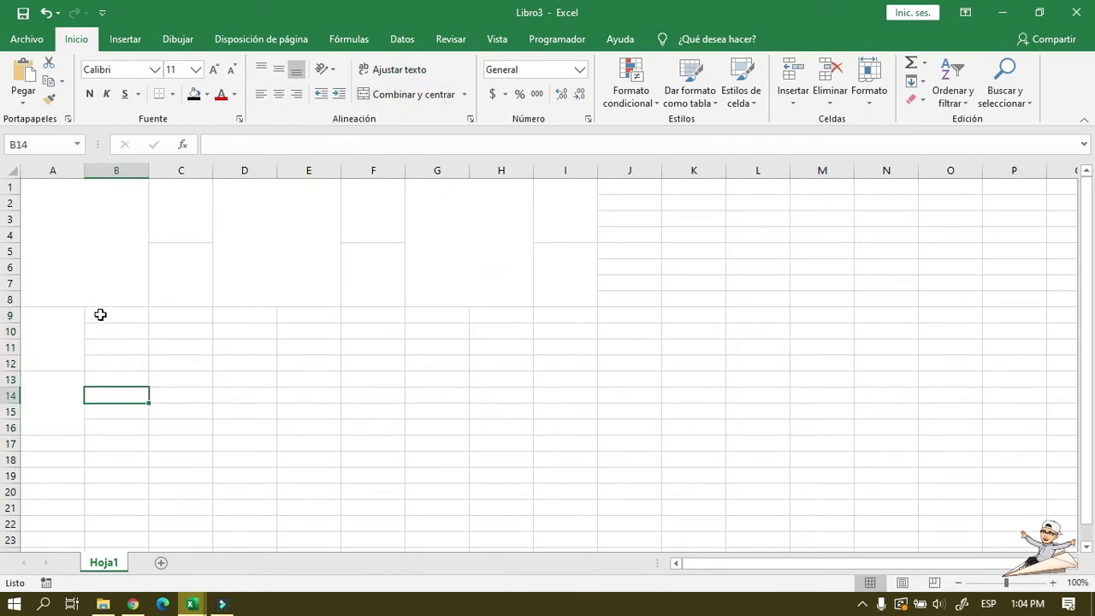
drag(100, 315, 183, 428)
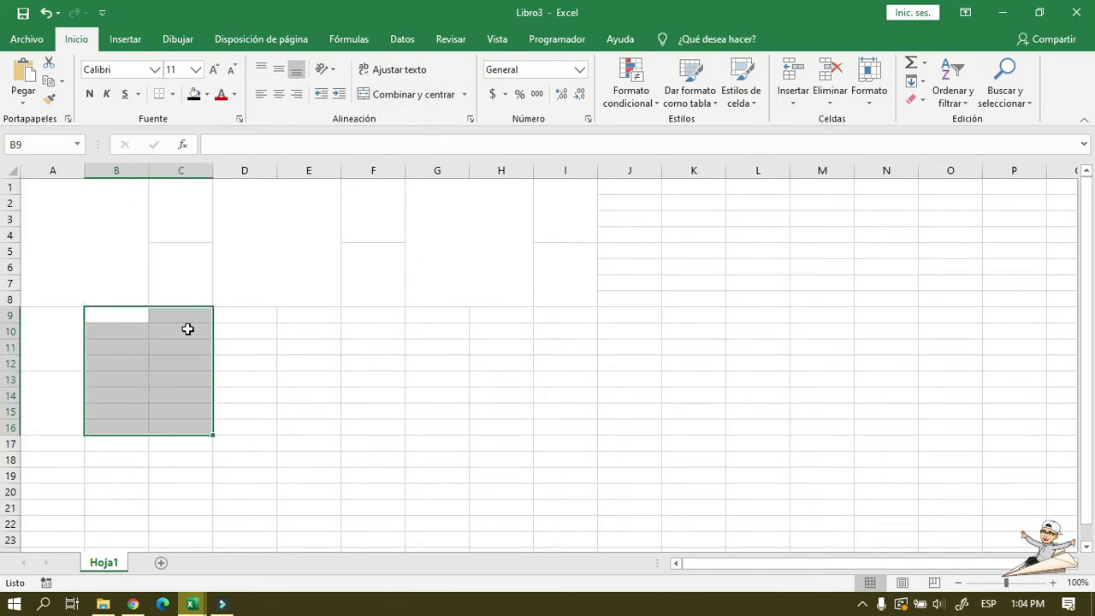
click(402, 94)
- Merge D9:D12, D13:D16 and E9:F16 into blocks
drag(232, 318, 232, 364)
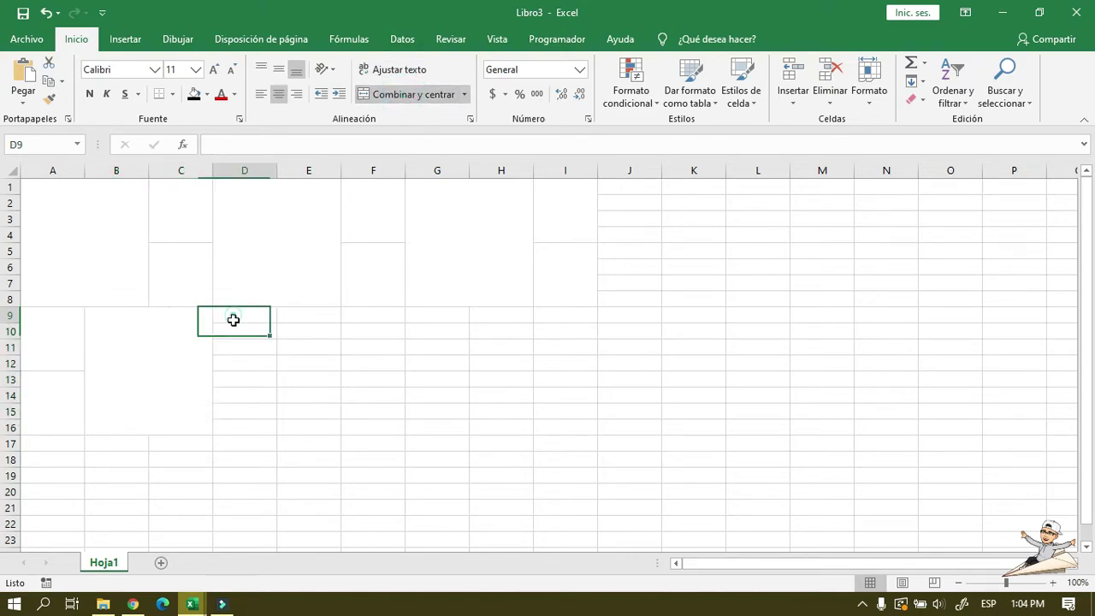
click(403, 94)
drag(237, 379, 231, 421)
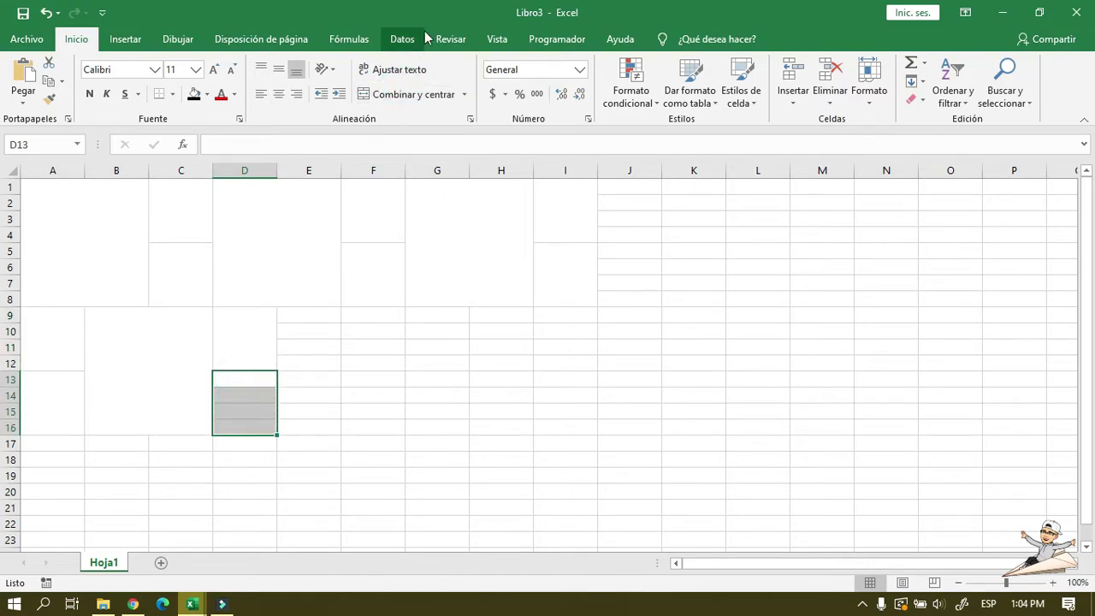
click(415, 95)
click(304, 313)
drag(304, 313, 368, 423)
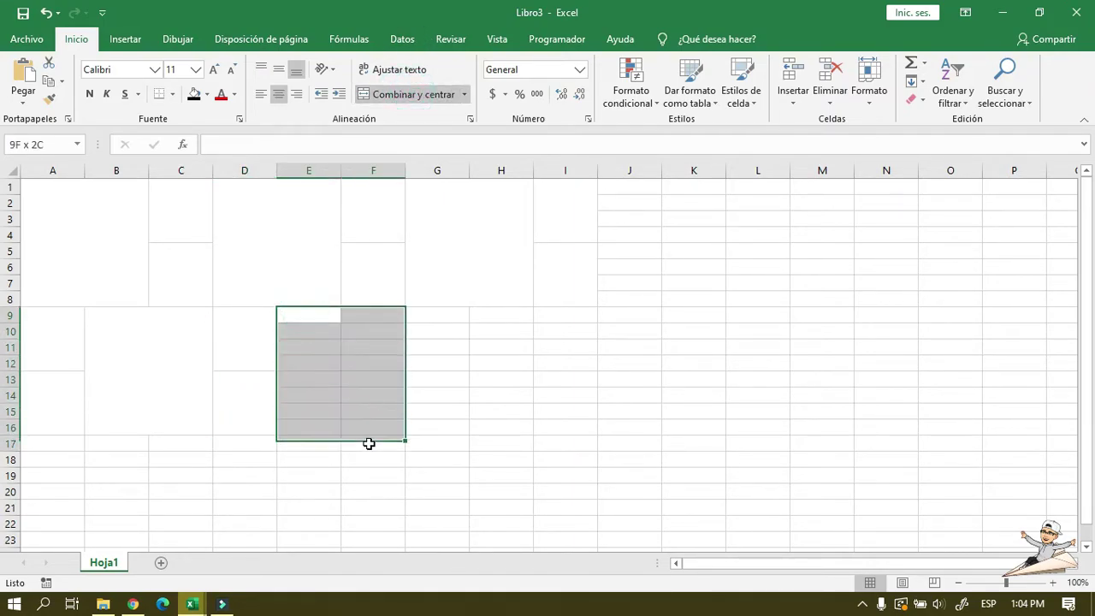
click(385, 95)
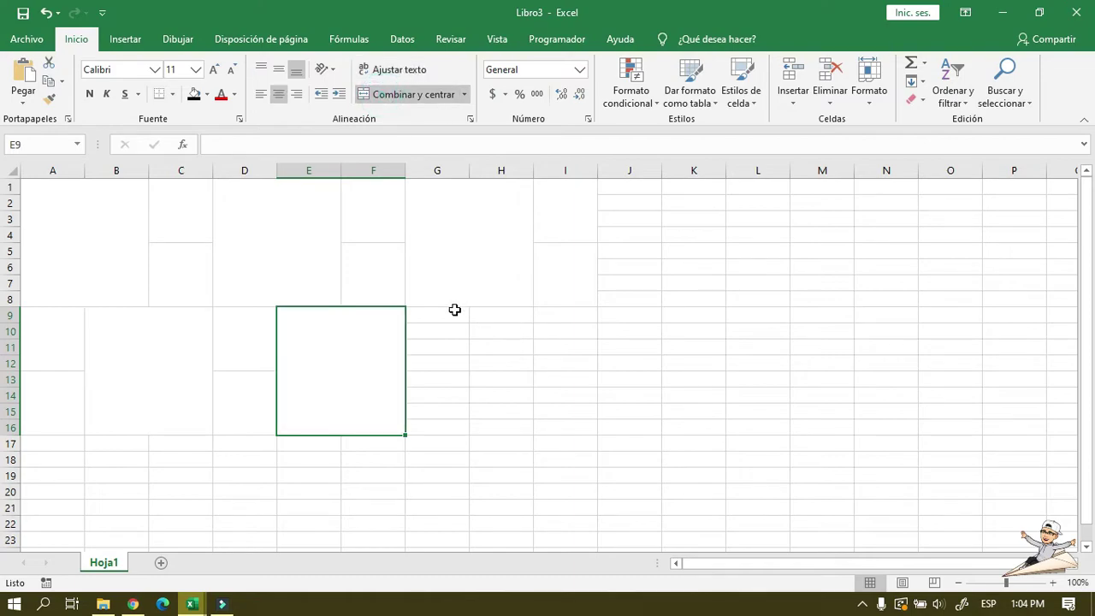
- Merge G9:G12, G13:G16 and H9:I16 into blocks
drag(448, 316, 428, 426)
click(403, 95)
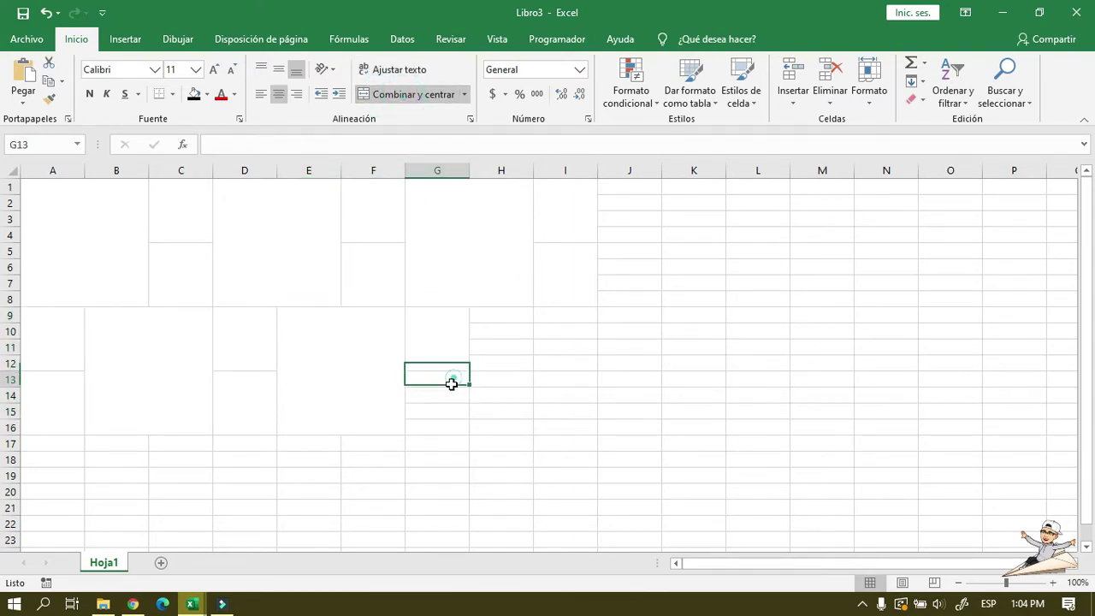
click(395, 94)
drag(503, 314, 563, 423)
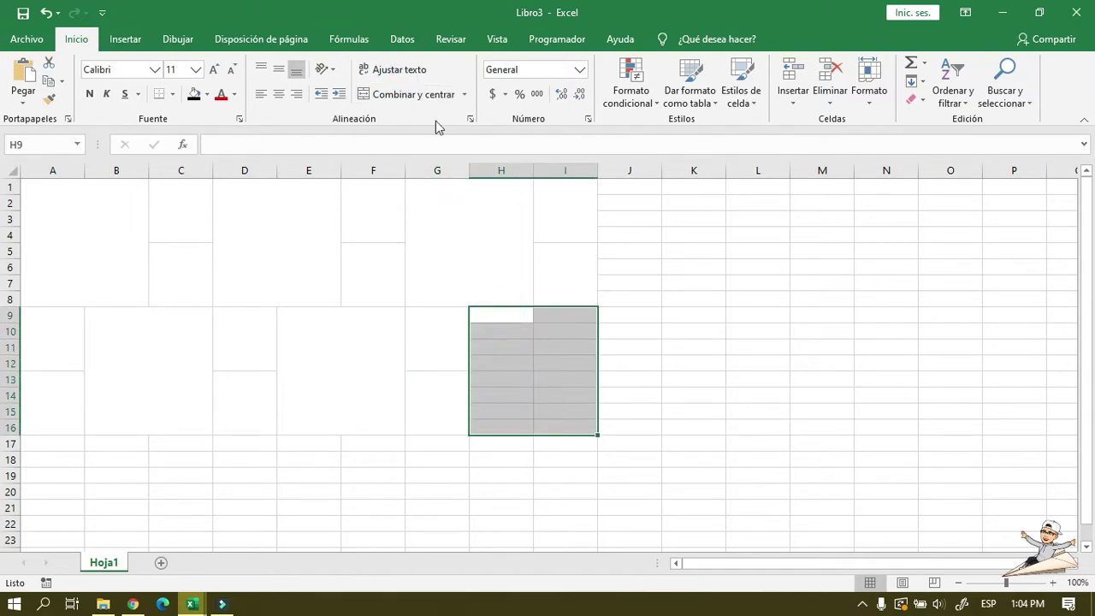
click(364, 94)
click(687, 350)
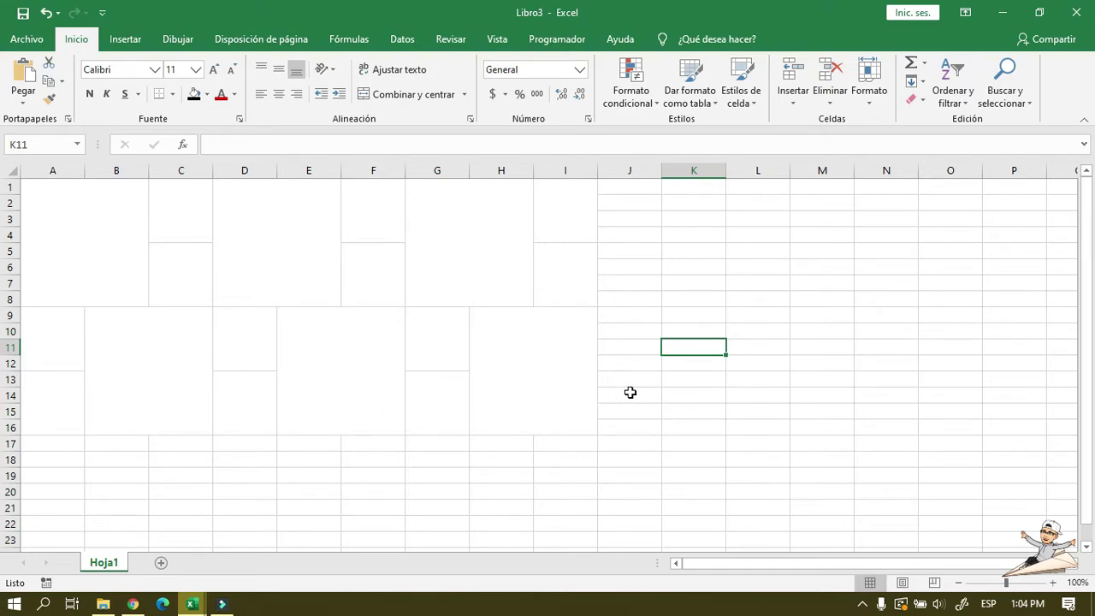
drag(89, 219, 545, 223)
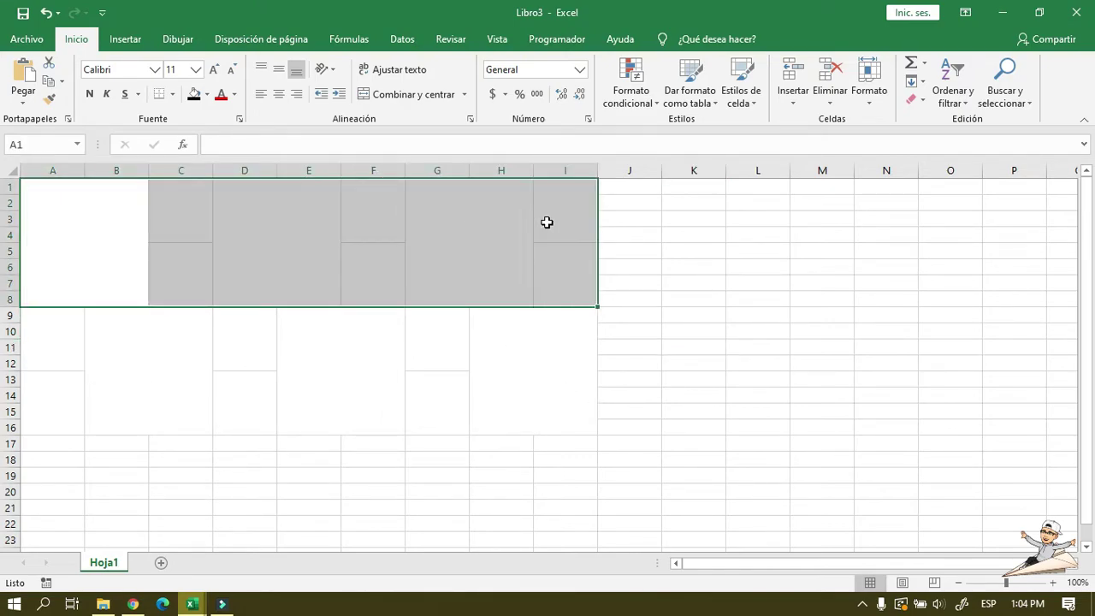
click(740, 417)
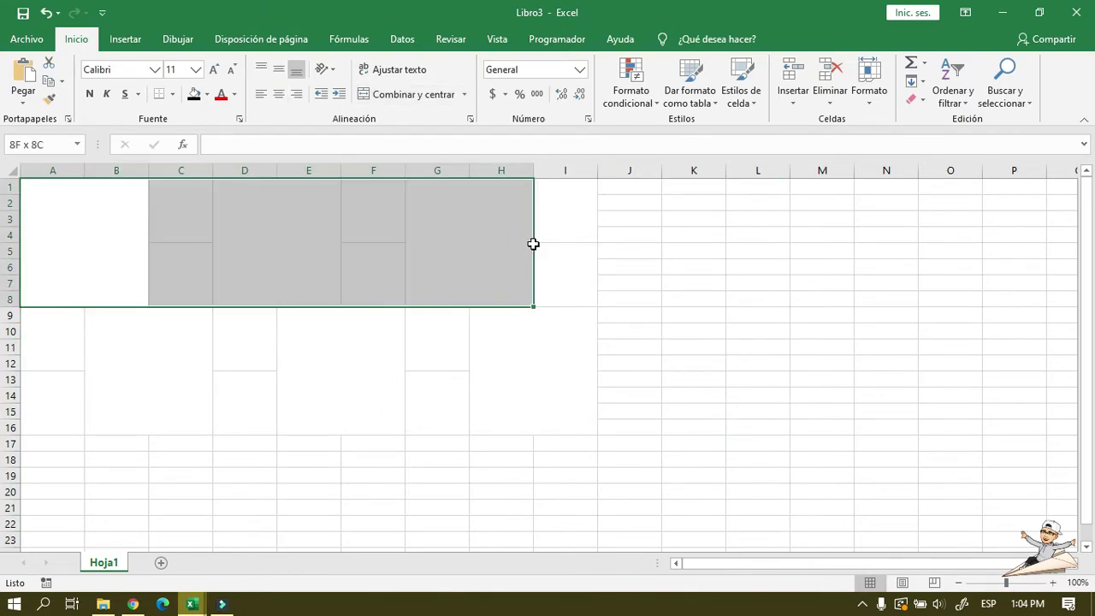
drag(86, 237, 539, 248)
key(ctrl+c)
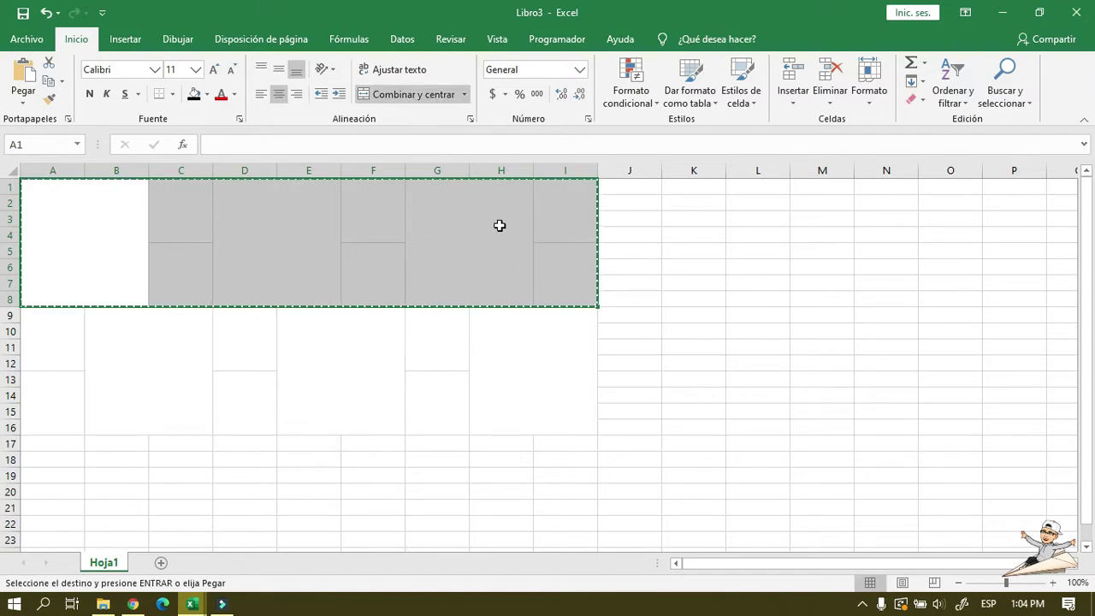
click(42, 446)
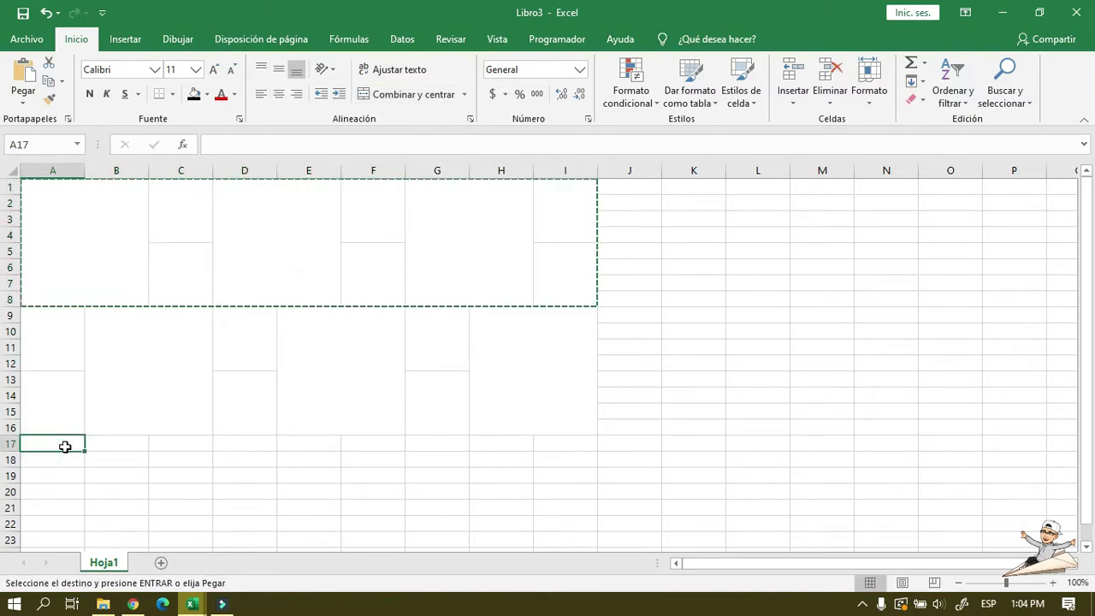
key(ctrl+v)
key(Escape)
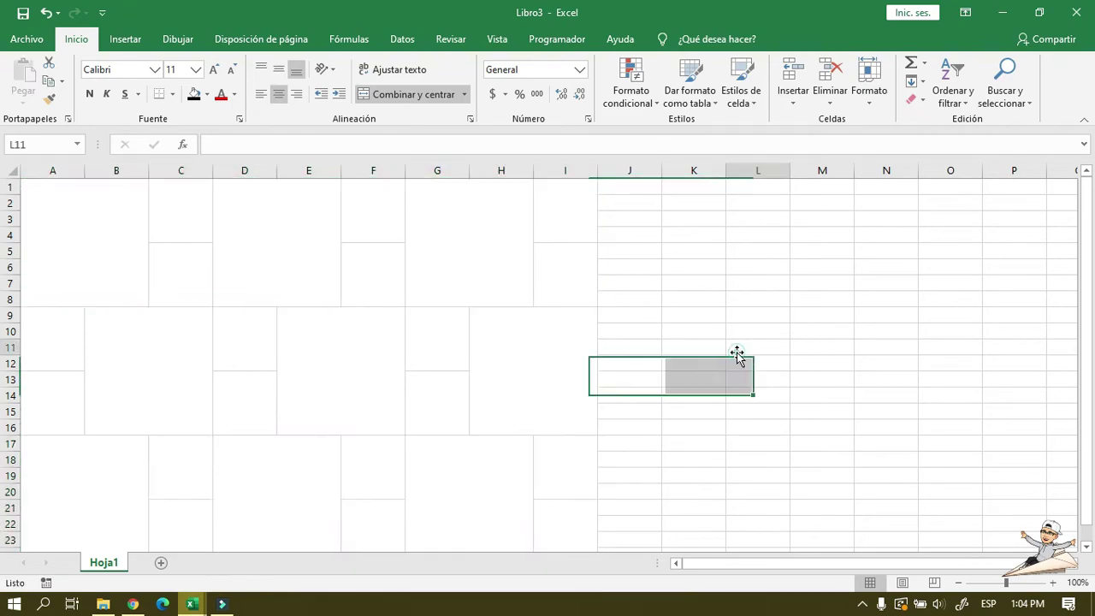
click(757, 347)
drag(108, 257, 565, 282)
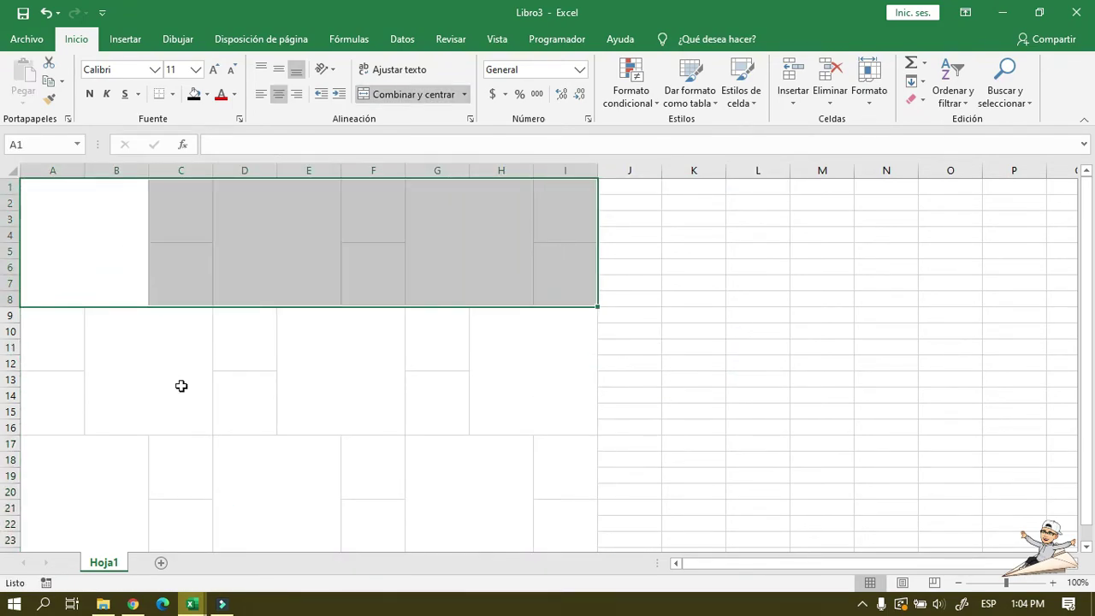
drag(53, 376, 573, 378)
drag(88, 481, 533, 477)
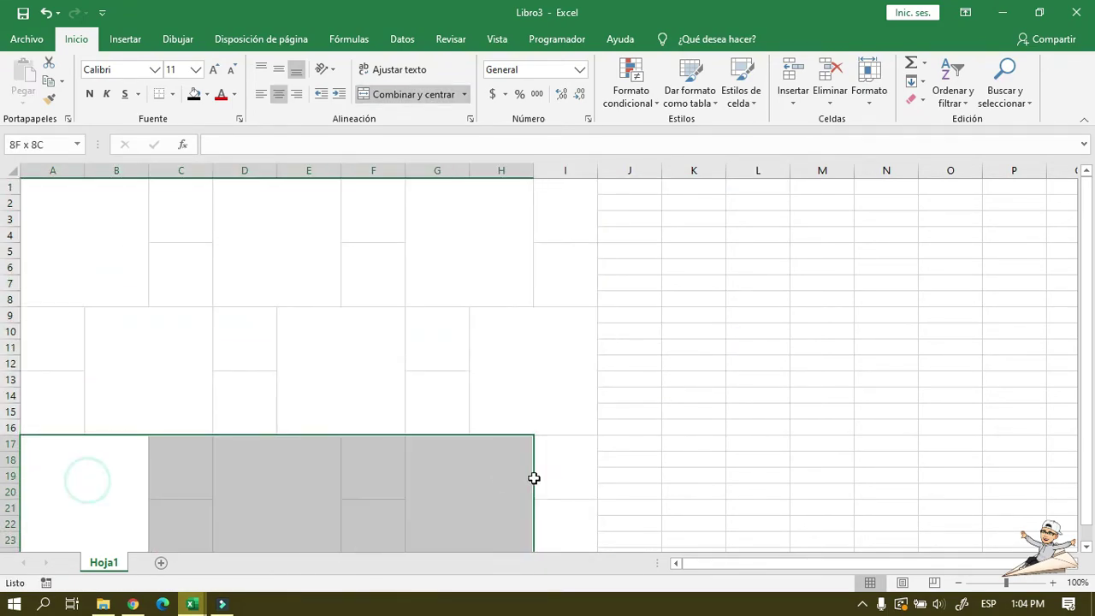
scroll(707, 405, down, 1)
scroll(707, 406, up, 1)
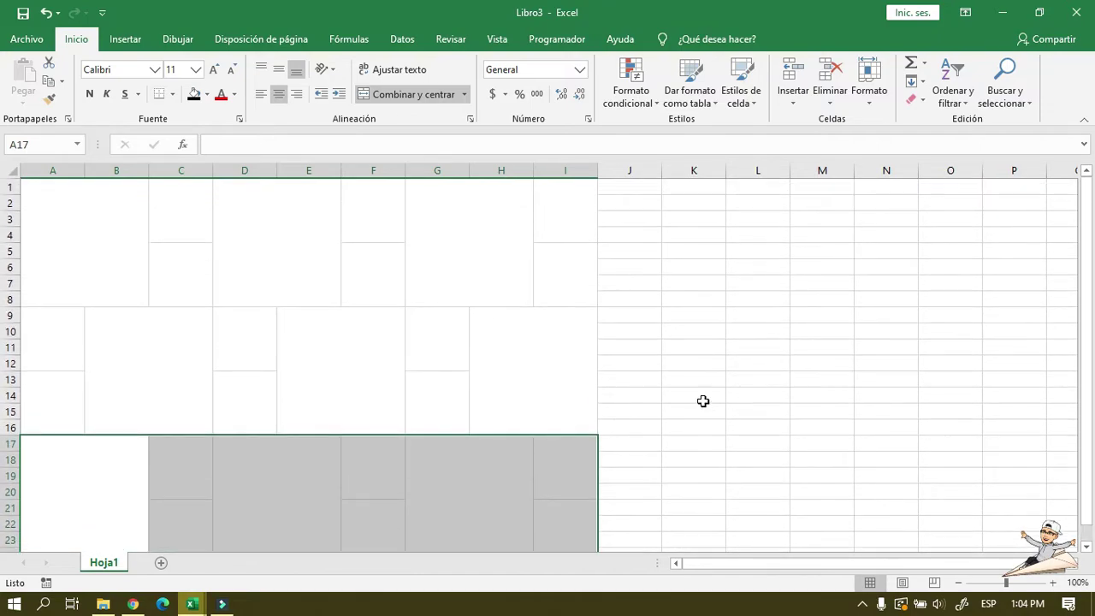
click(695, 394)
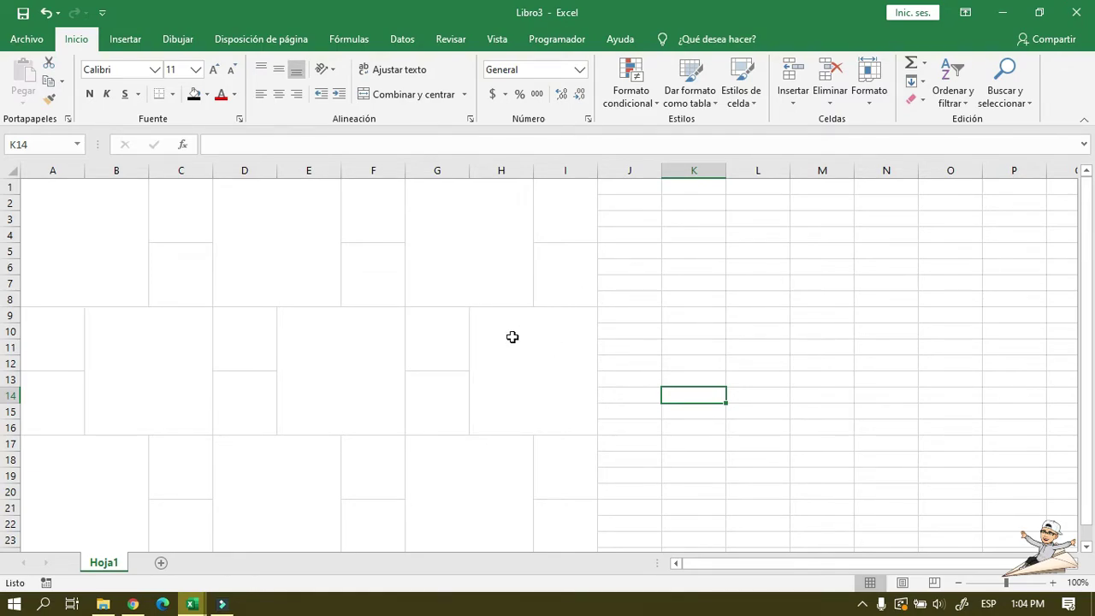
click(777, 257)
drag(714, 234, 770, 313)
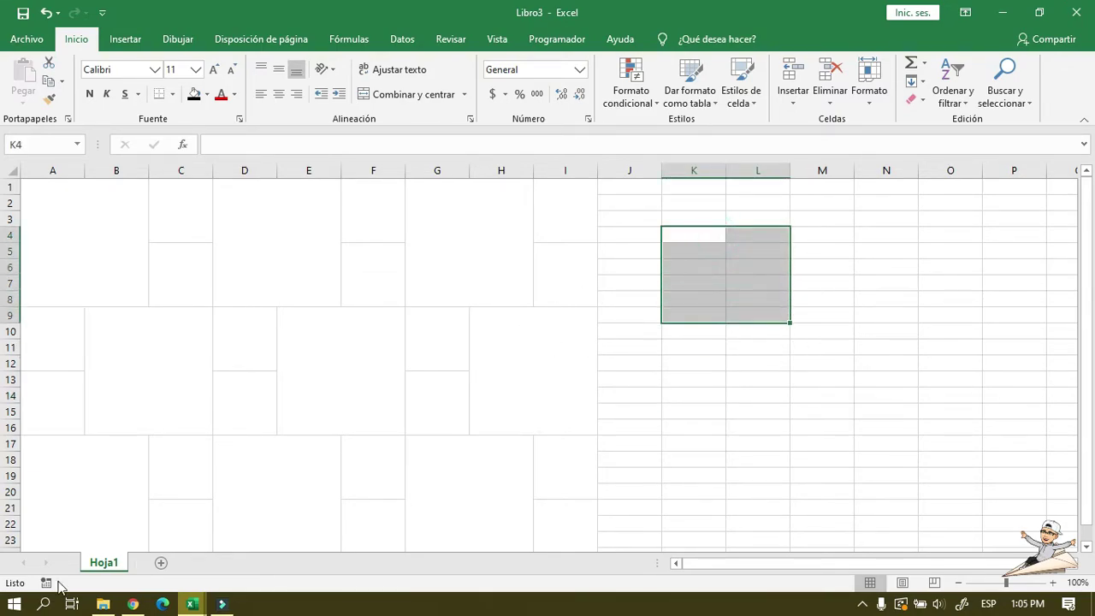
click(190, 603)
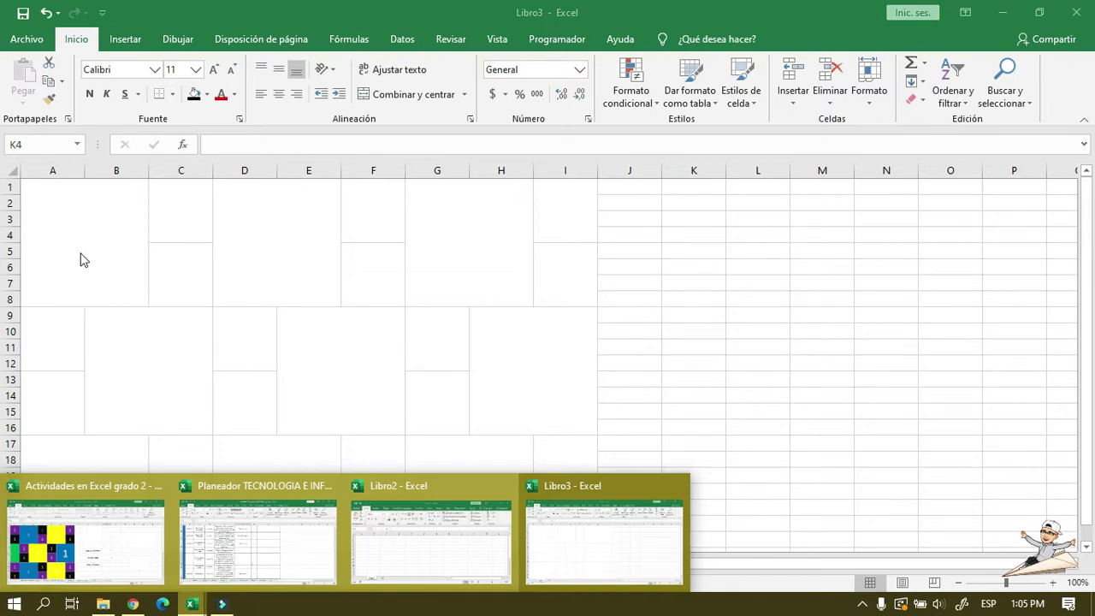
click(107, 244)
click(106, 244)
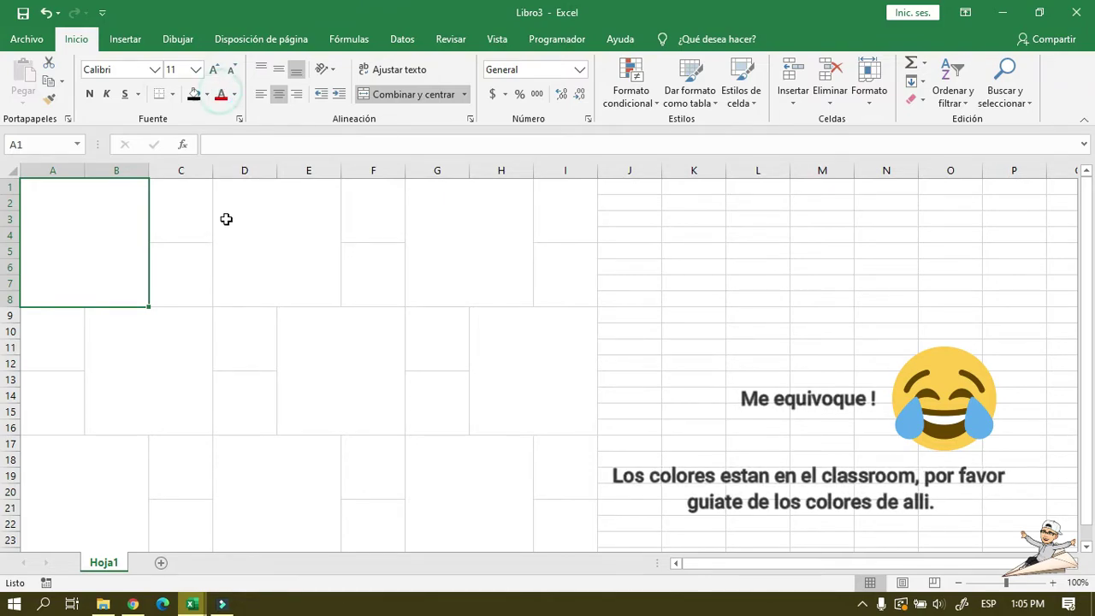
click(221, 94)
click(206, 94)
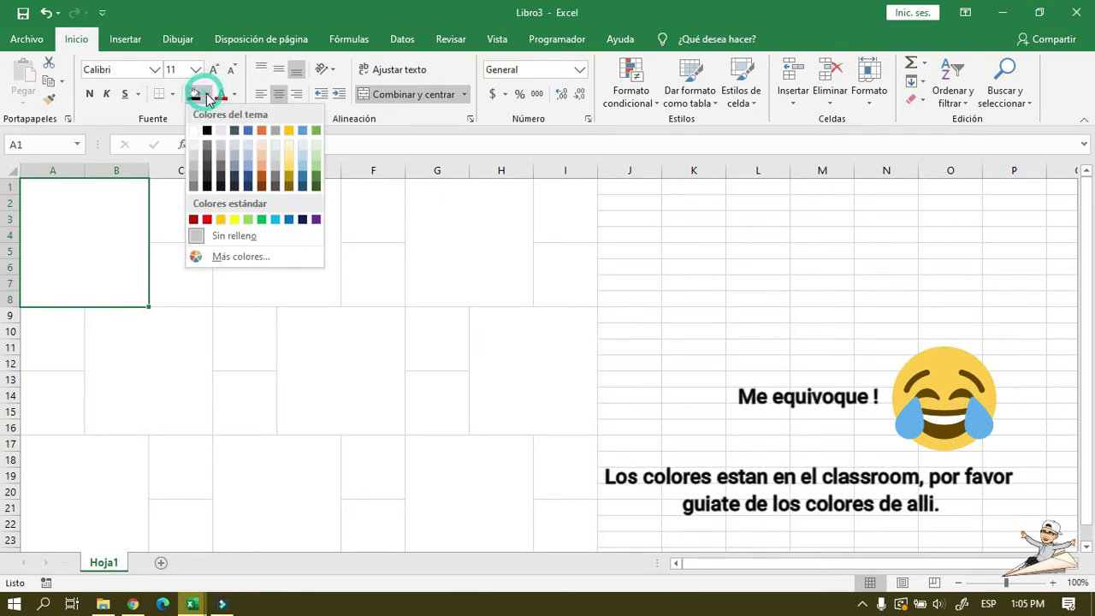
click(130, 210)
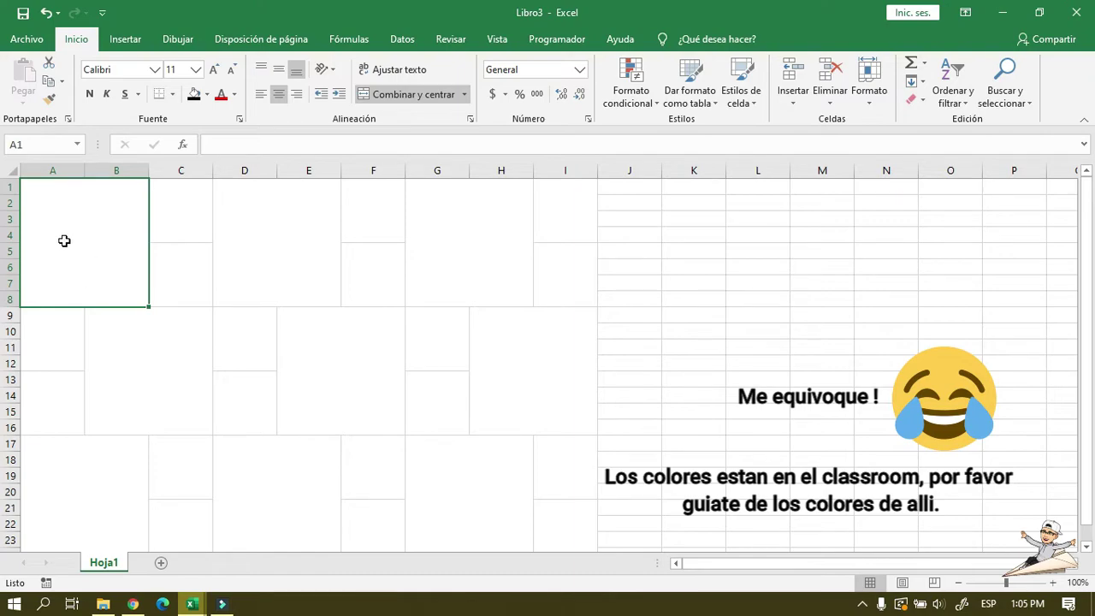
- Fill A1:B8 red, D1:E8 light blue and G1:H8 yellow
click(206, 94)
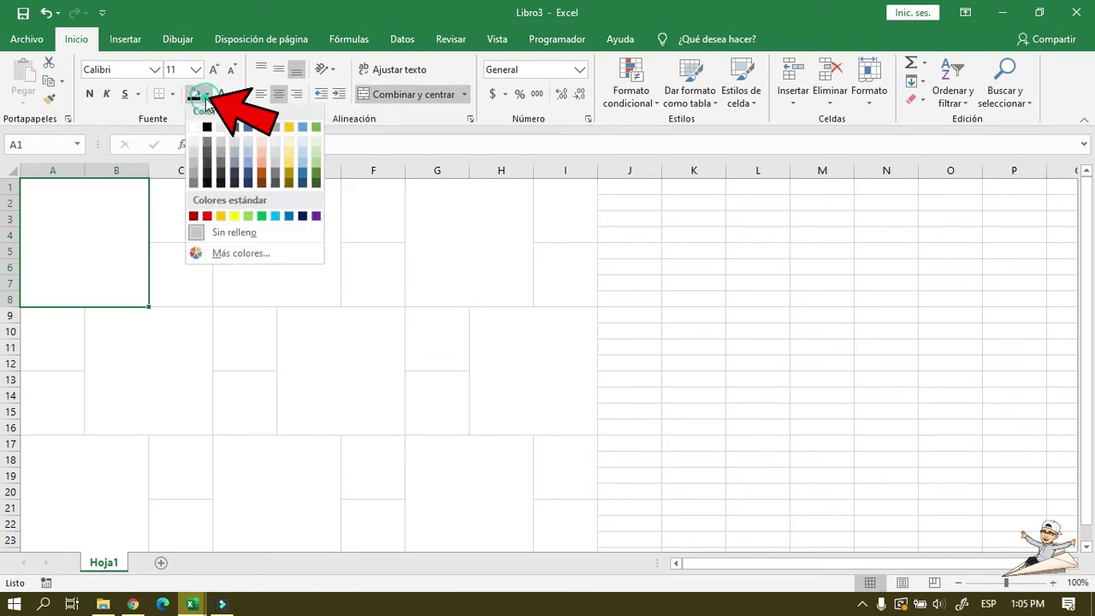
click(206, 220)
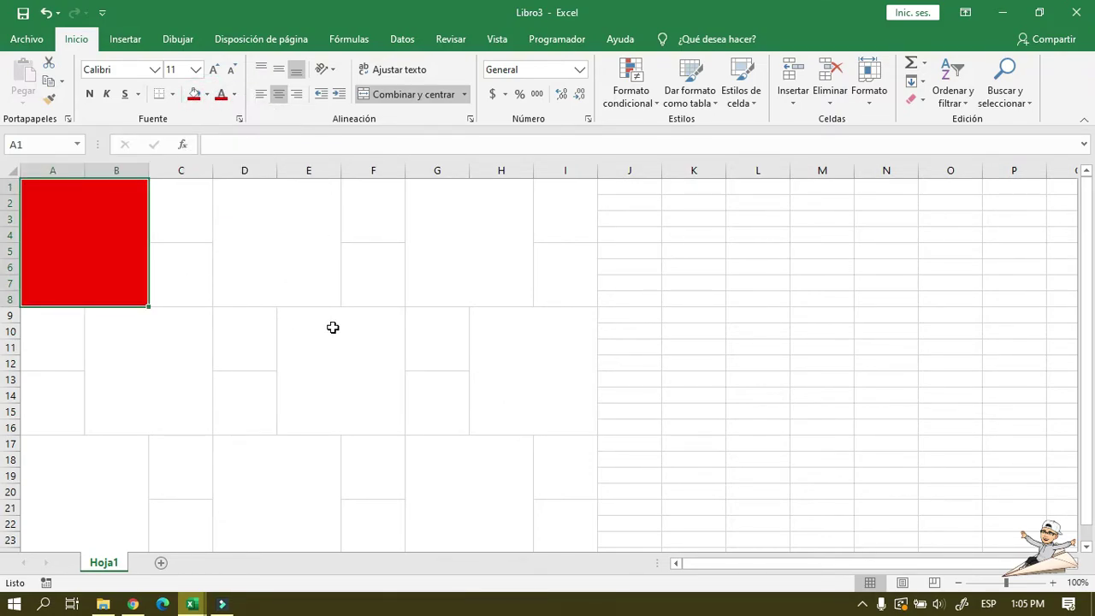
click(272, 234)
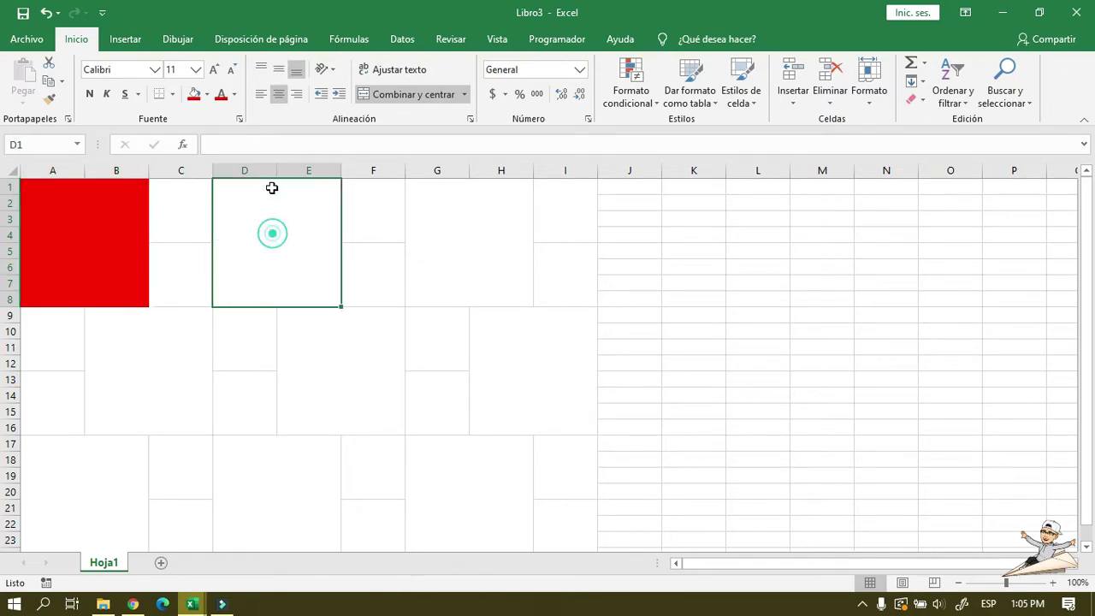
click(211, 95)
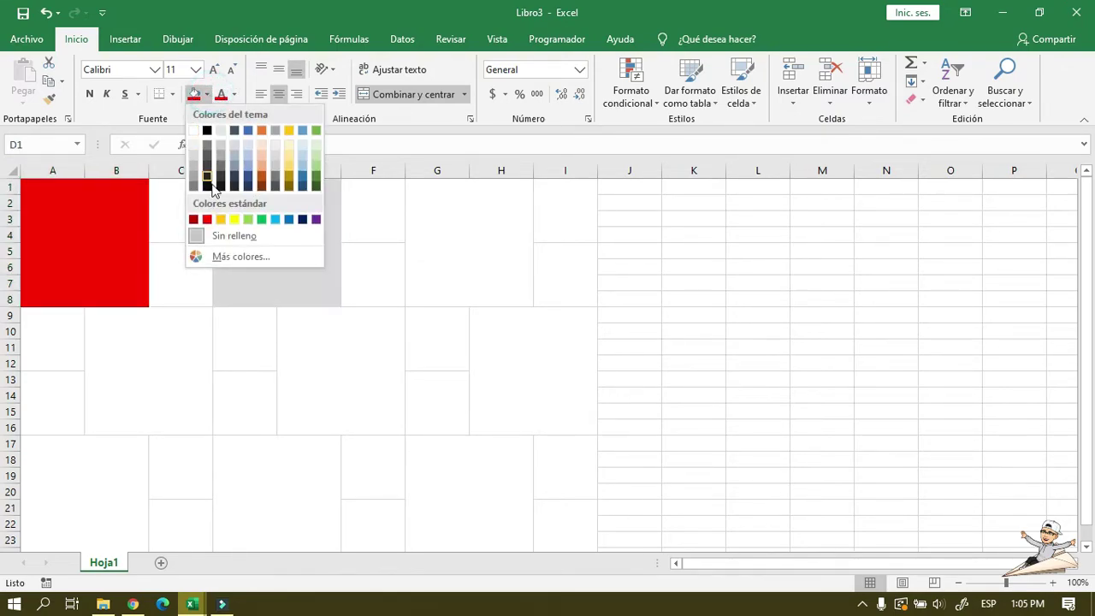
click(273, 219)
click(500, 239)
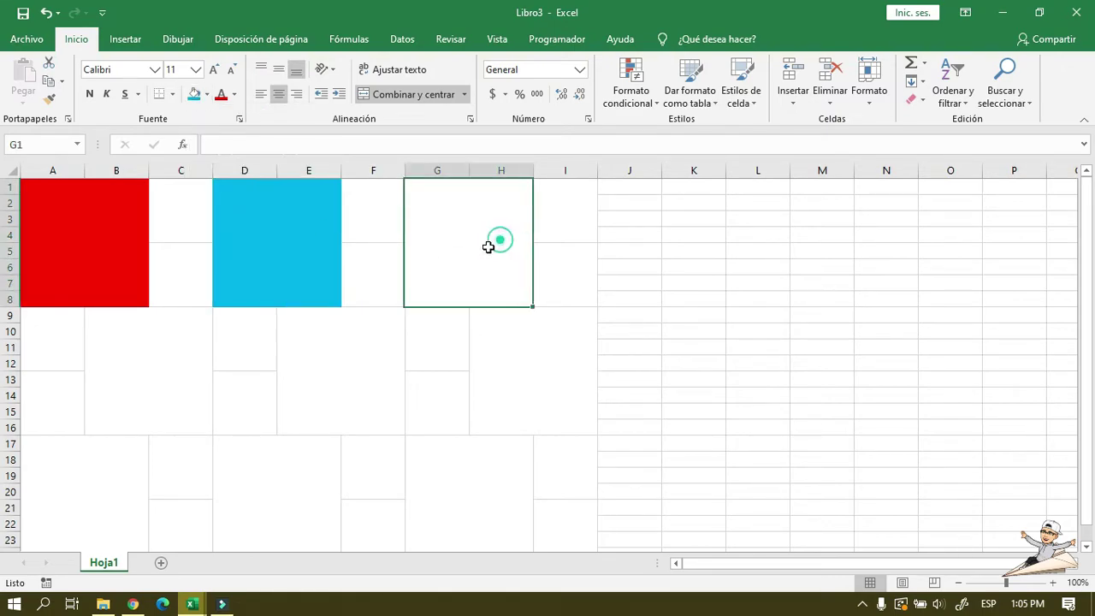
click(208, 95)
click(236, 220)
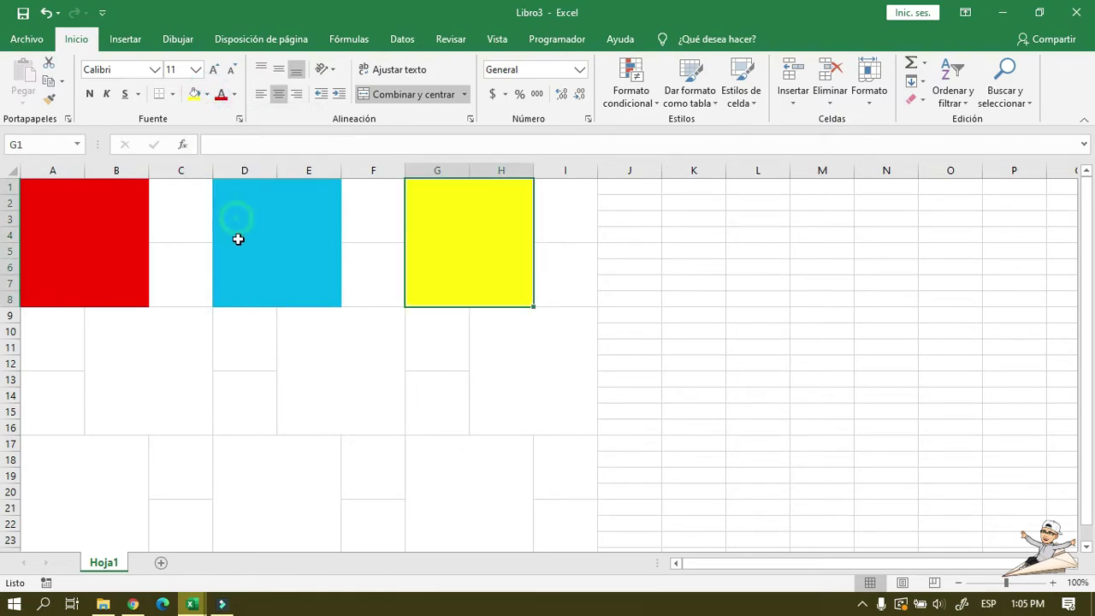
- Fill the B9:C16 and G17:H23 blocks yellow
click(454, 360)
click(151, 359)
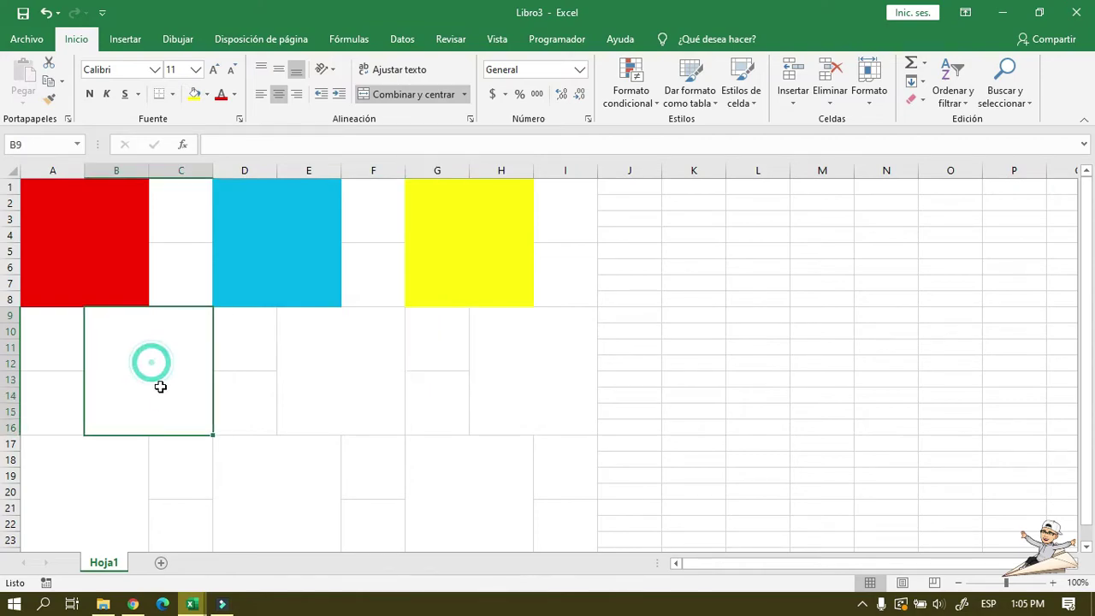
click(193, 96)
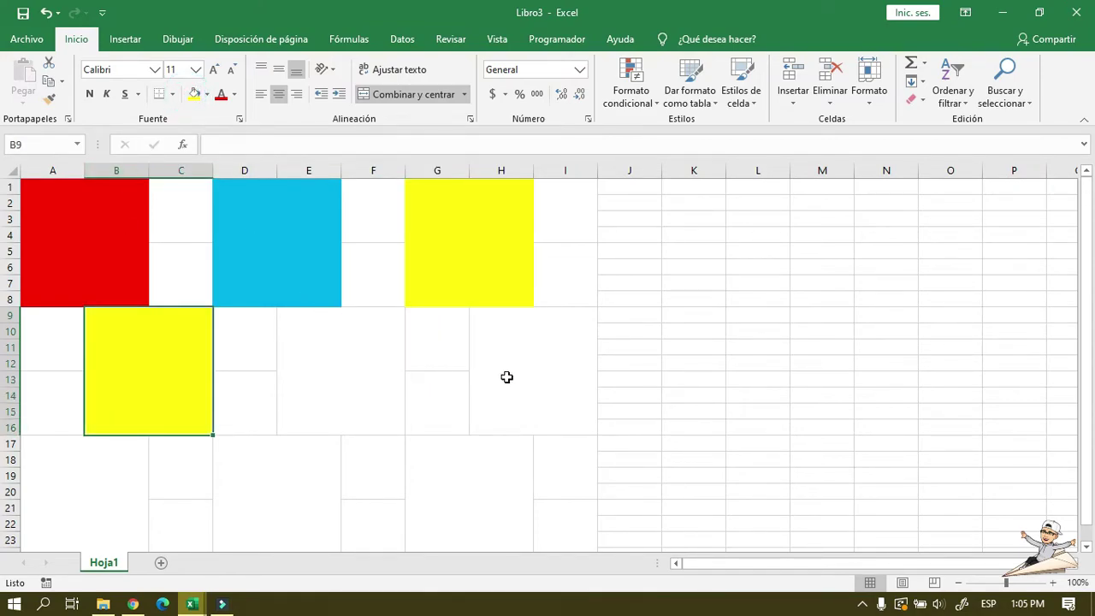
click(439, 485)
click(195, 96)
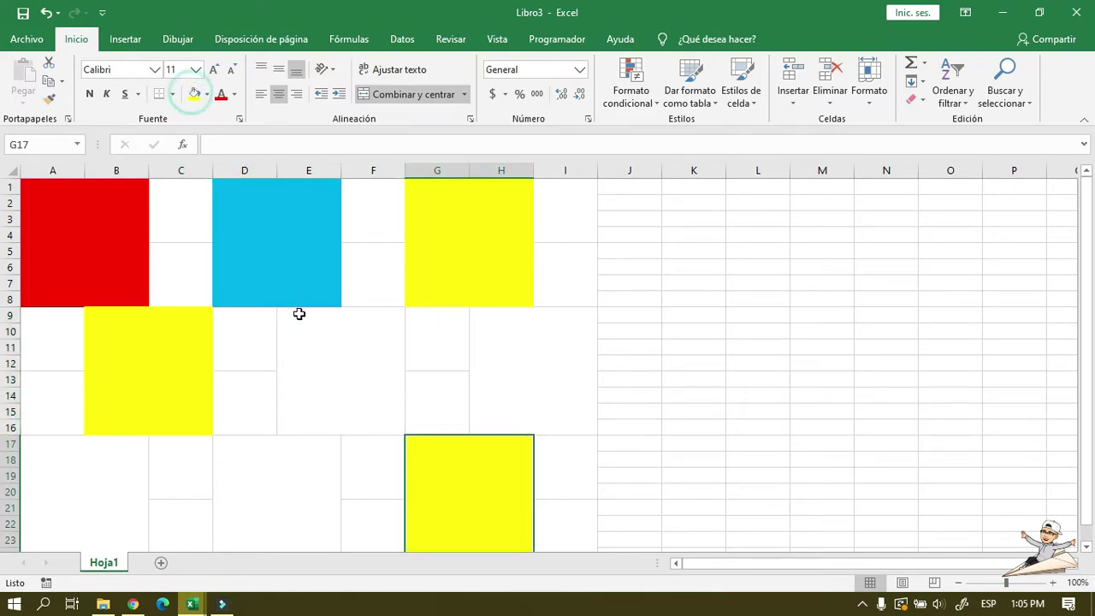
- Fill the E9 block light blue and the H9 block red
click(315, 347)
click(207, 94)
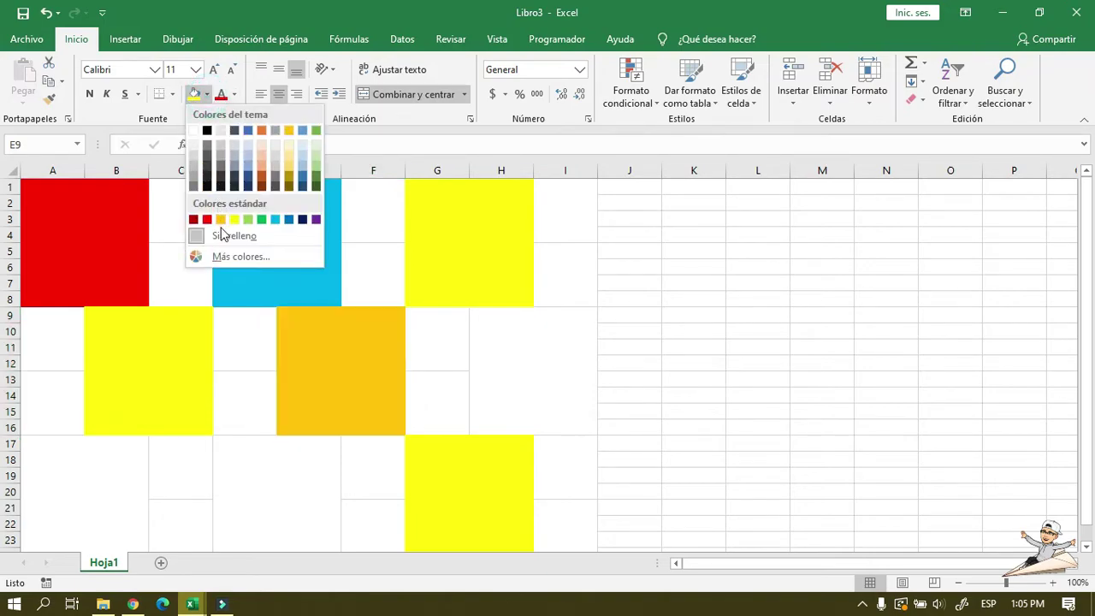
click(275, 220)
click(486, 349)
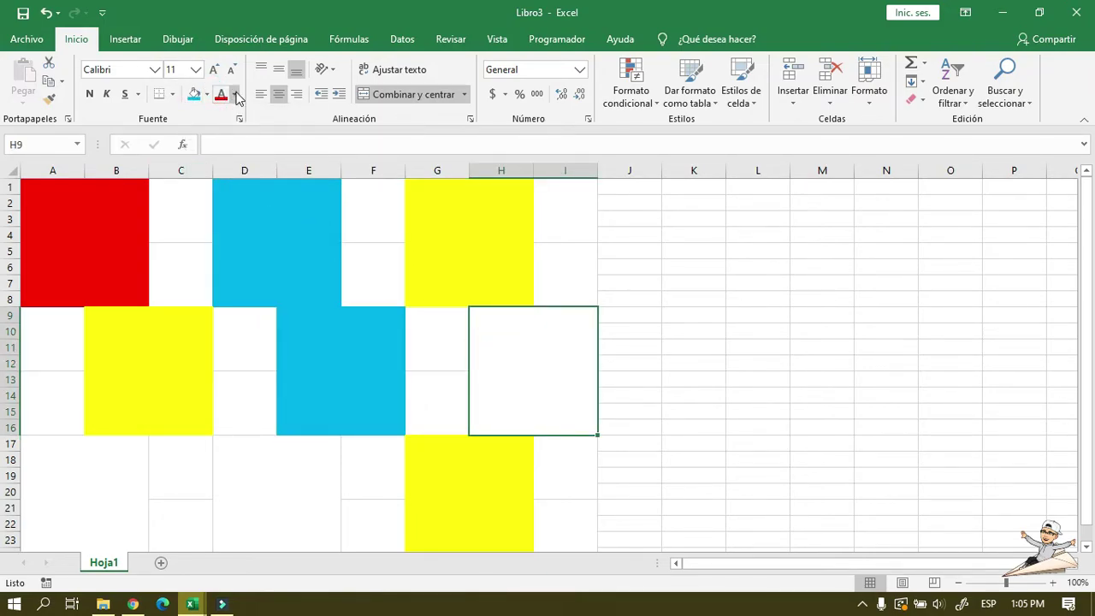
click(193, 95)
click(207, 94)
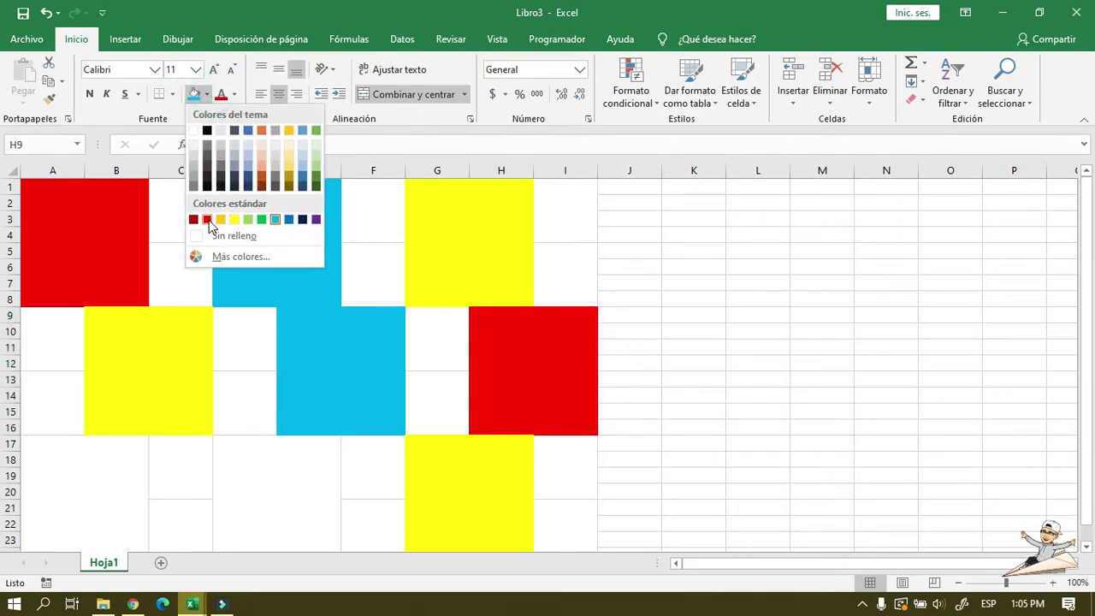
click(208, 221)
- Fill the A17 block red and the D17:E23 block light blue
click(111, 476)
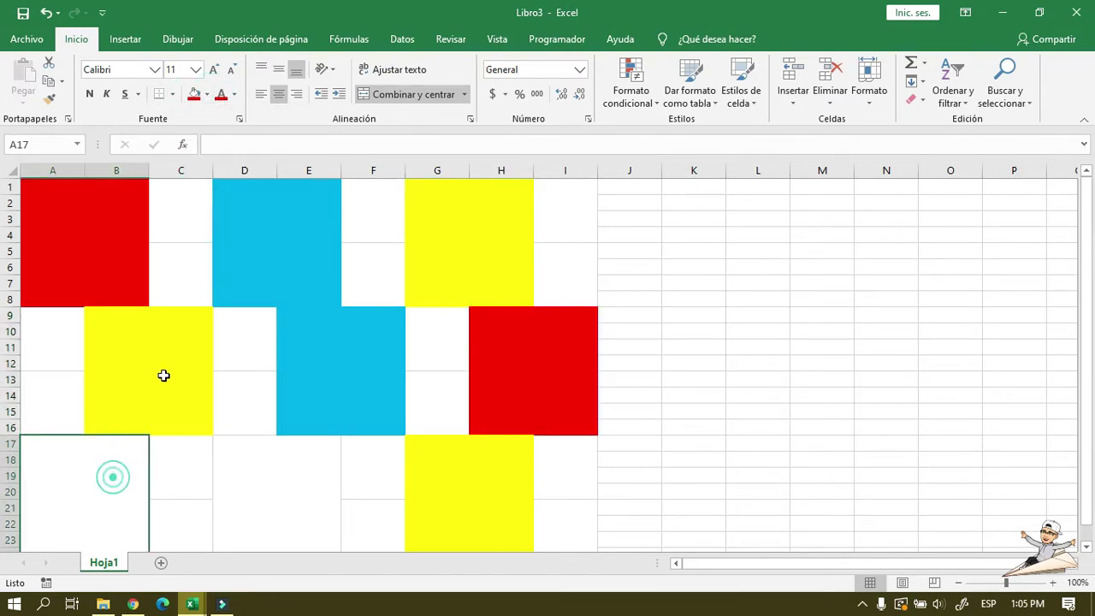
click(193, 94)
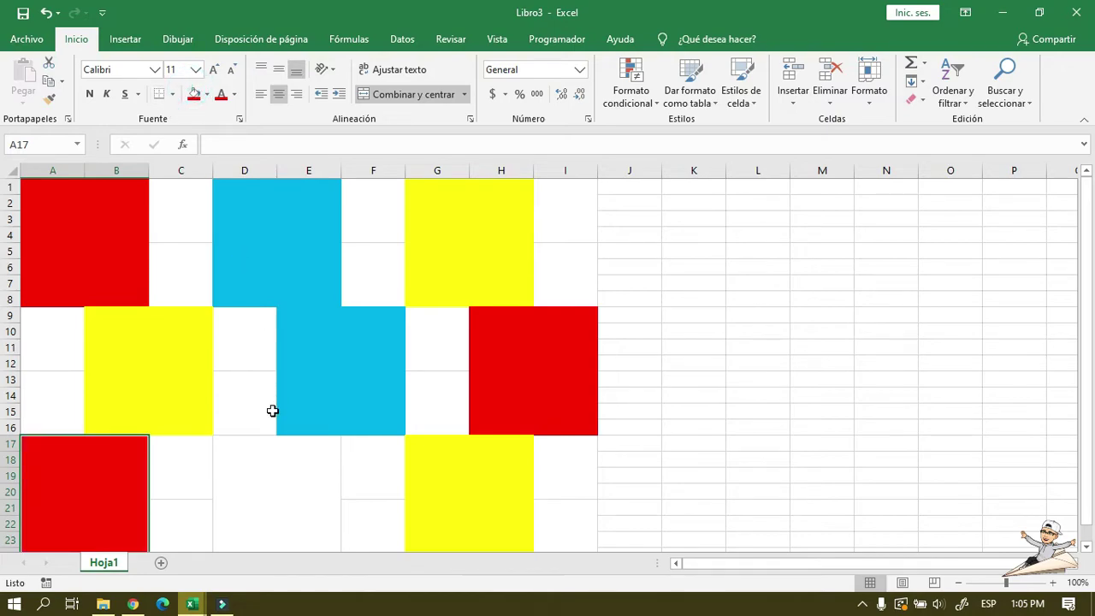
click(270, 445)
click(207, 94)
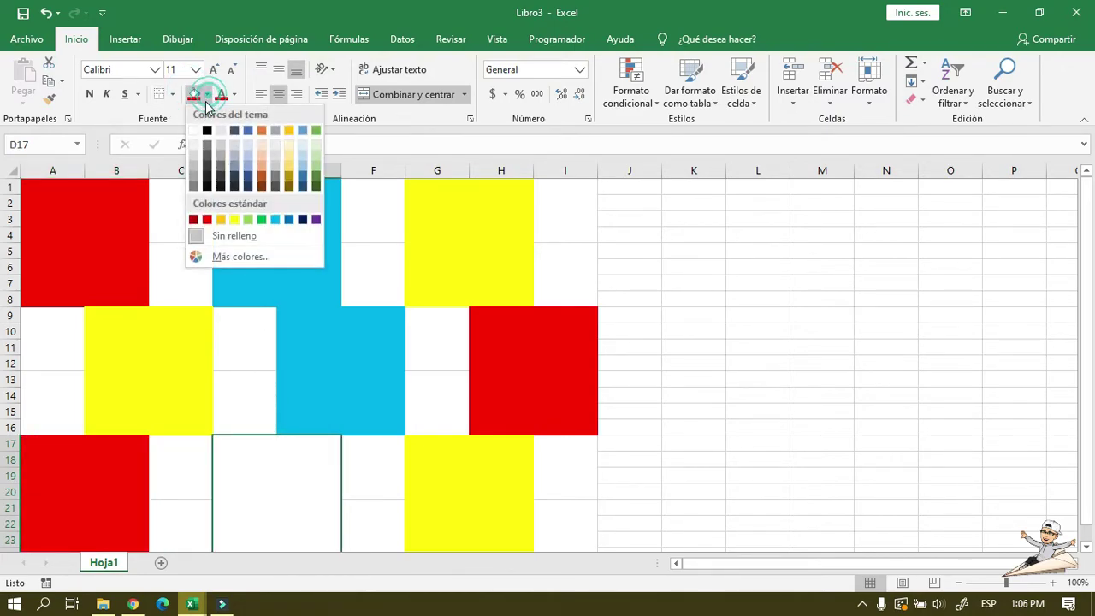
click(280, 221)
click(871, 414)
- Fill merged block C1:C4 purple and C5:C8 black
scroll(690, 320, down, 2)
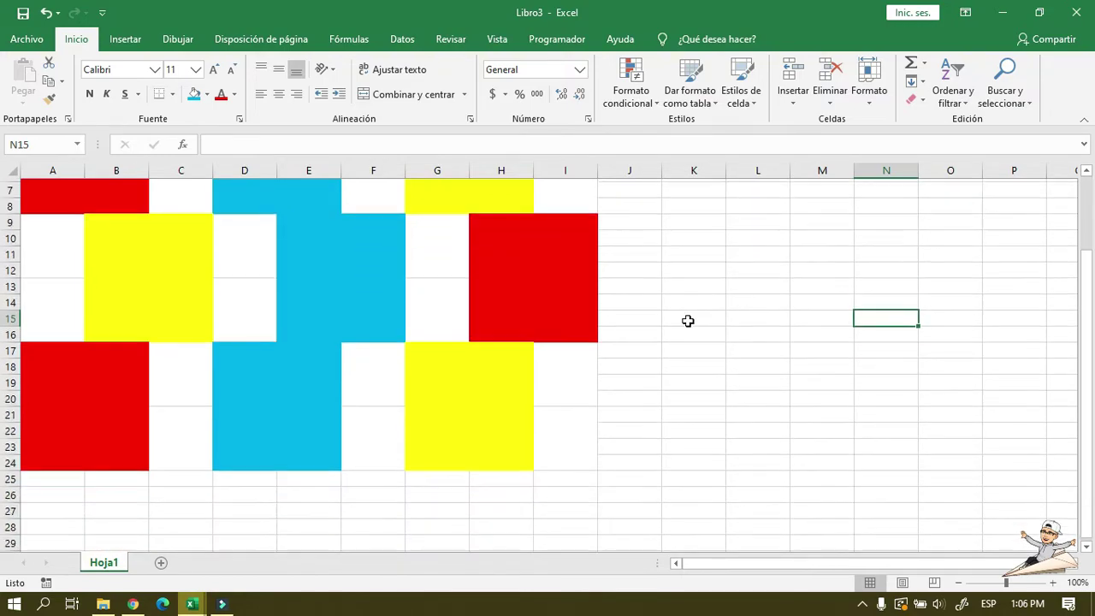
scroll(710, 340, up, 2)
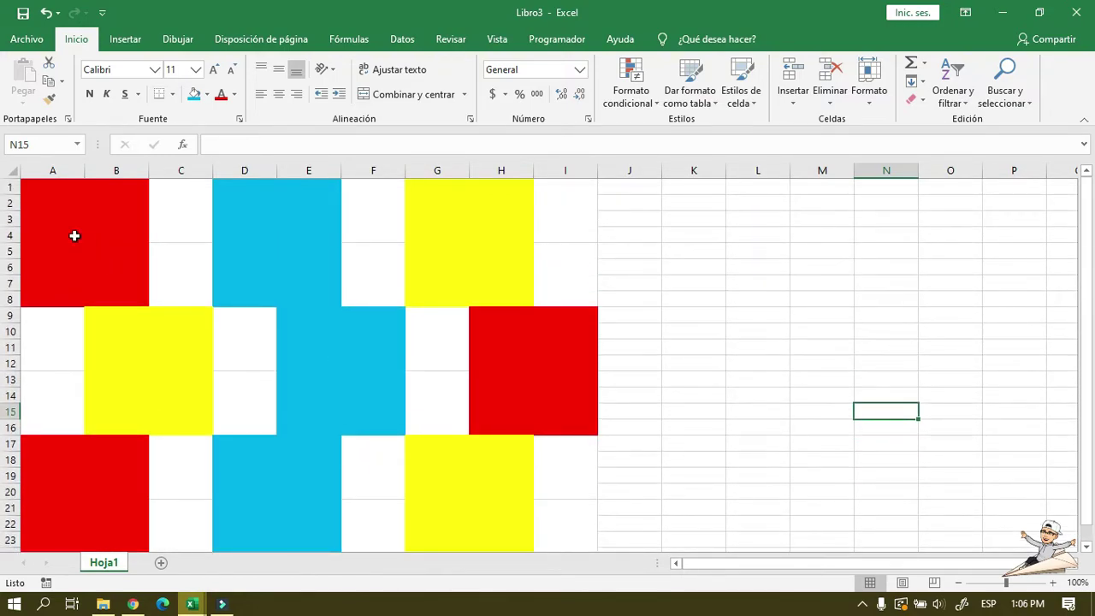
click(190, 224)
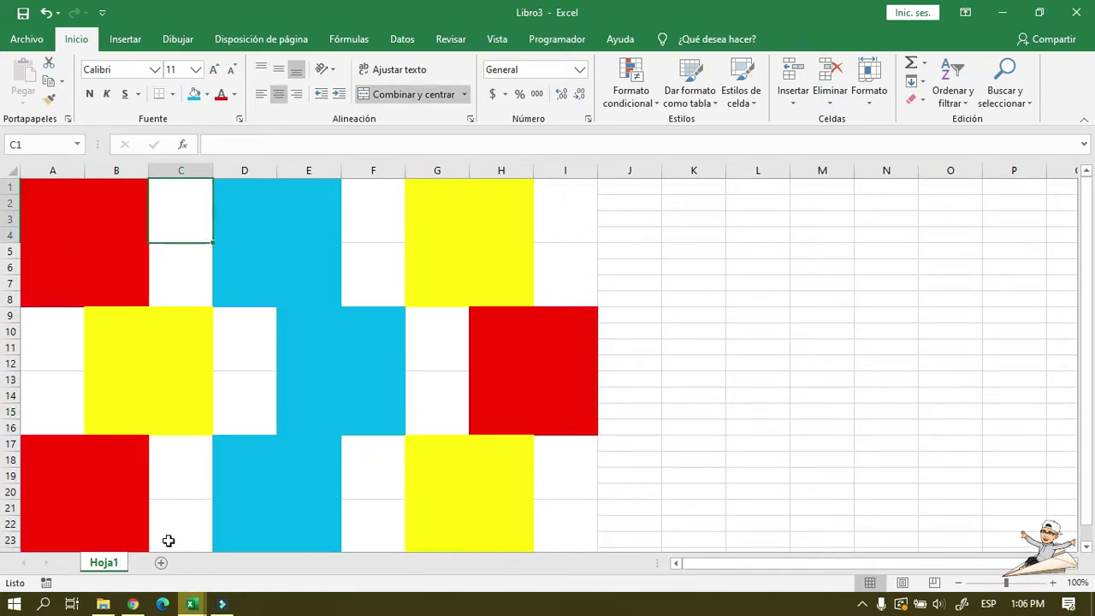
click(207, 94)
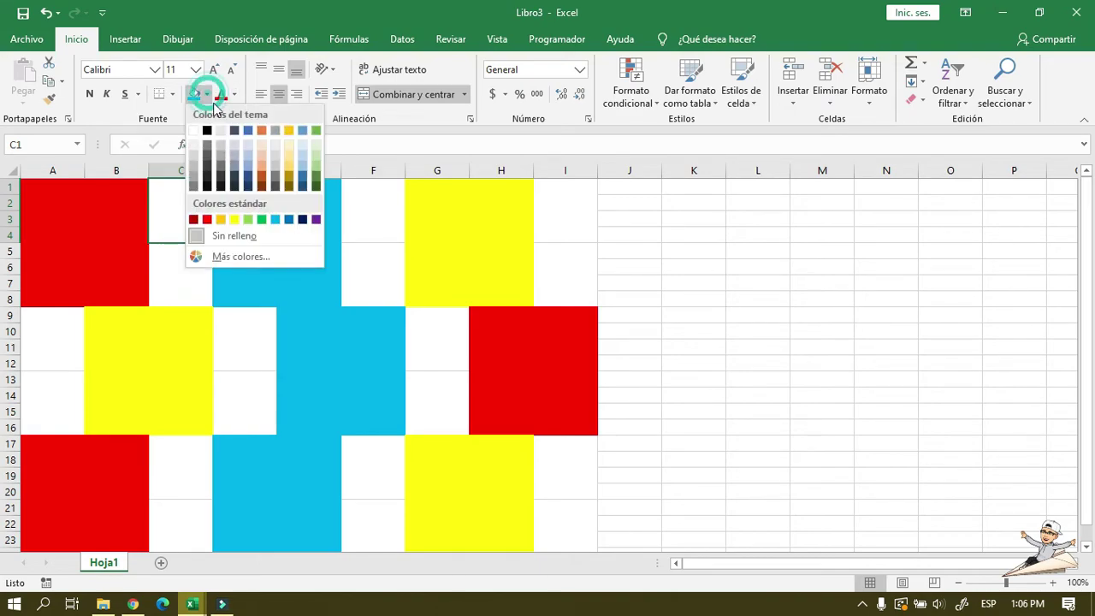
click(317, 220)
click(179, 269)
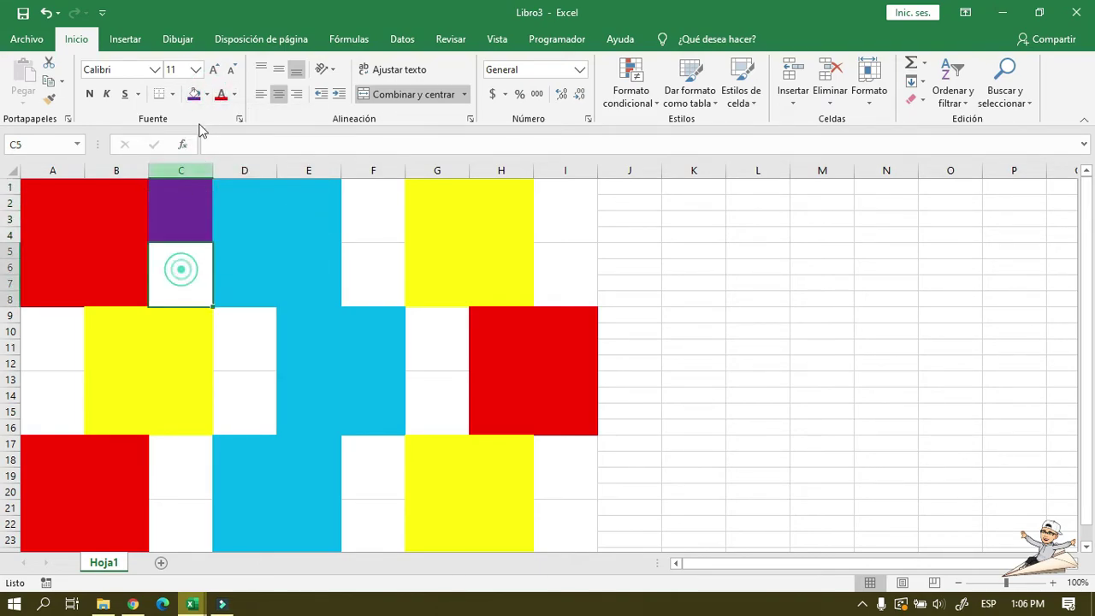
click(207, 94)
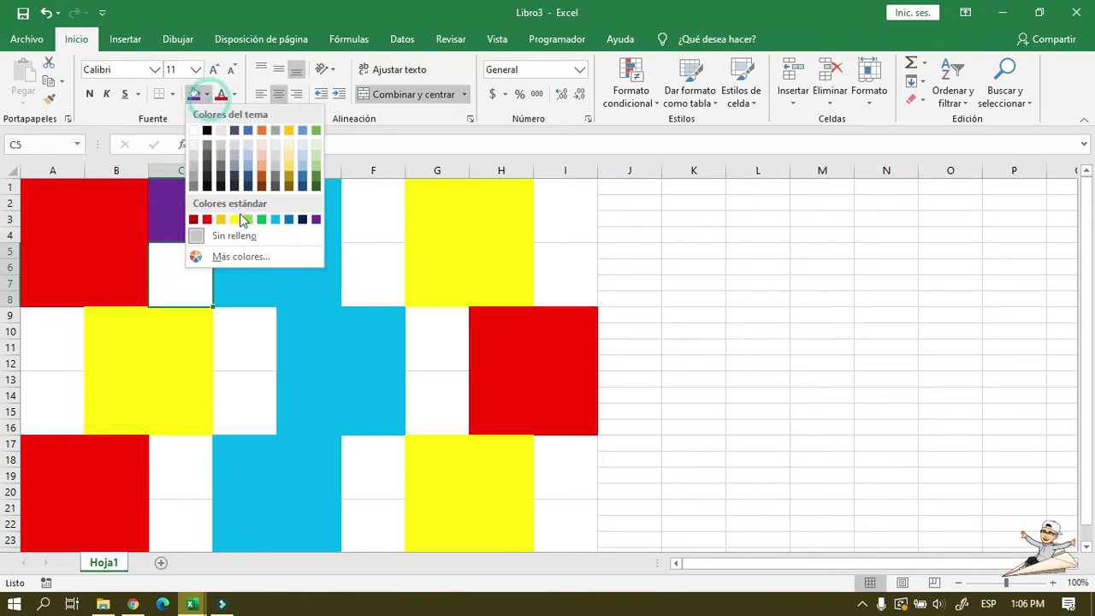
click(206, 129)
- Copy the purple and black C1:C8 pair and paste it at C17
drag(181, 203, 179, 259)
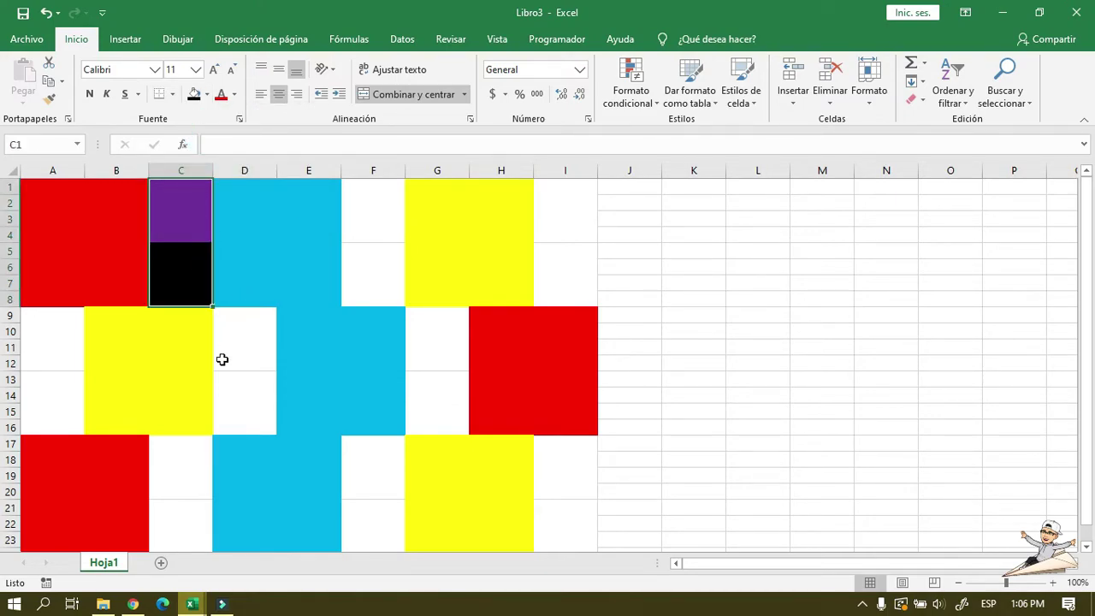
key(ctrl+c)
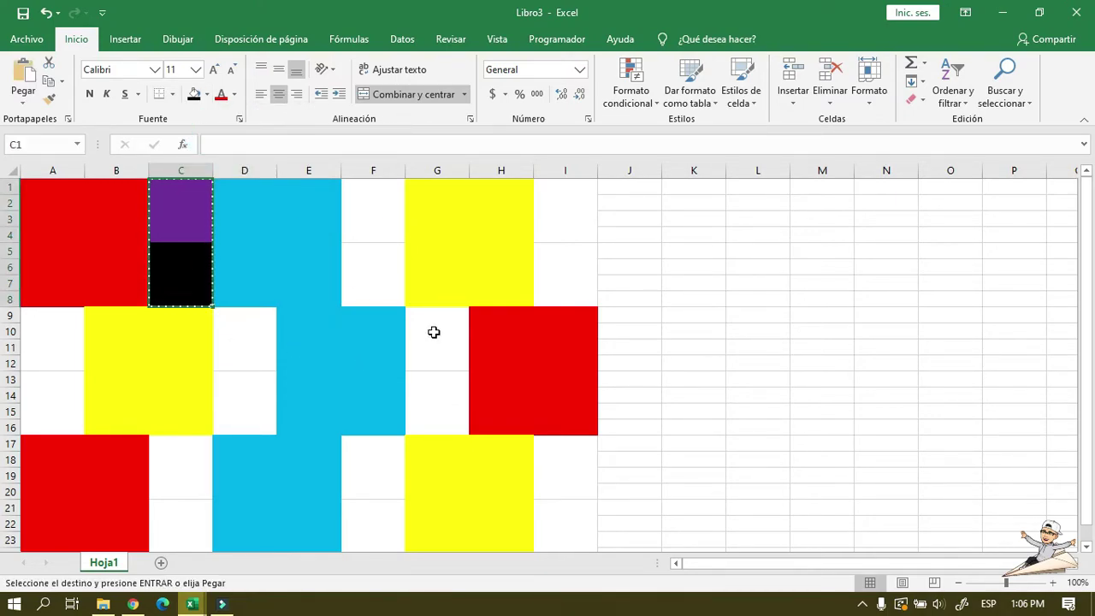
click(177, 462)
key(ctrl+v)
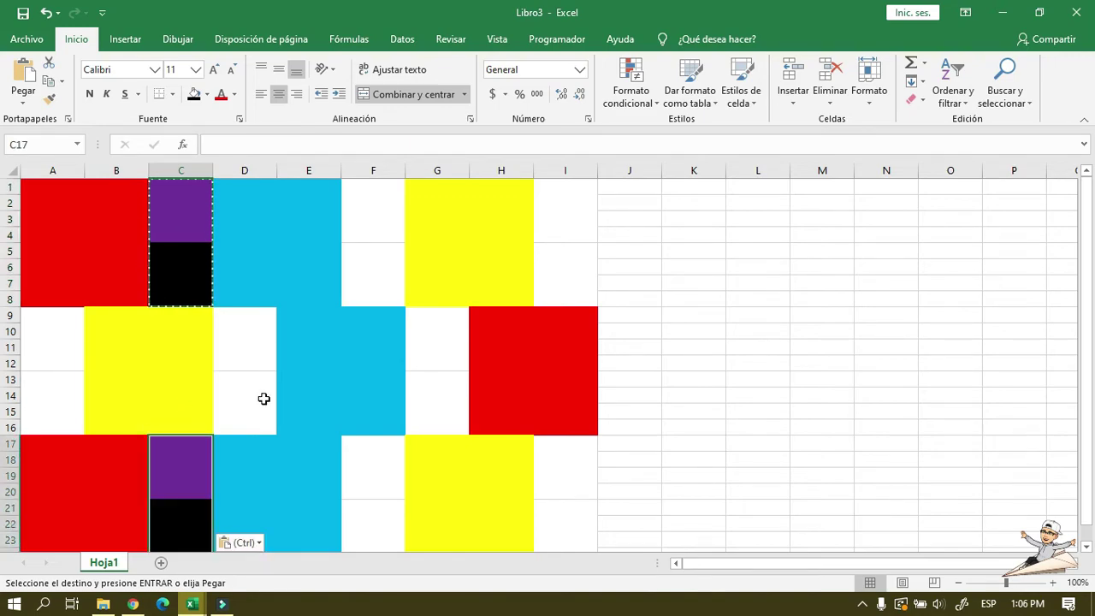
- Fill the F1 block black and the F5 block purple
click(265, 390)
click(379, 215)
key(Escape)
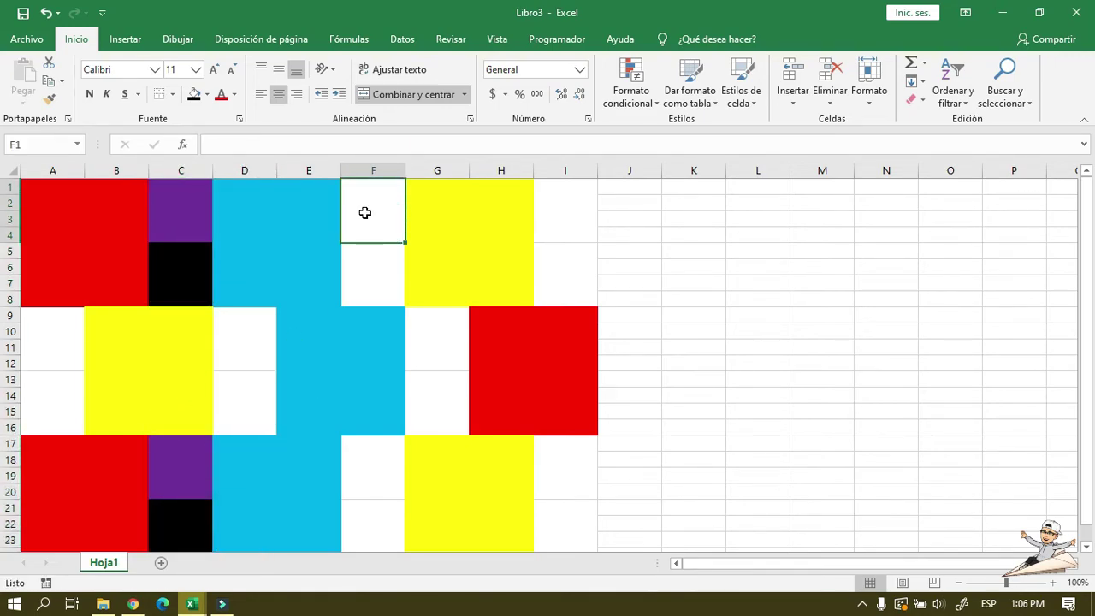
click(196, 95)
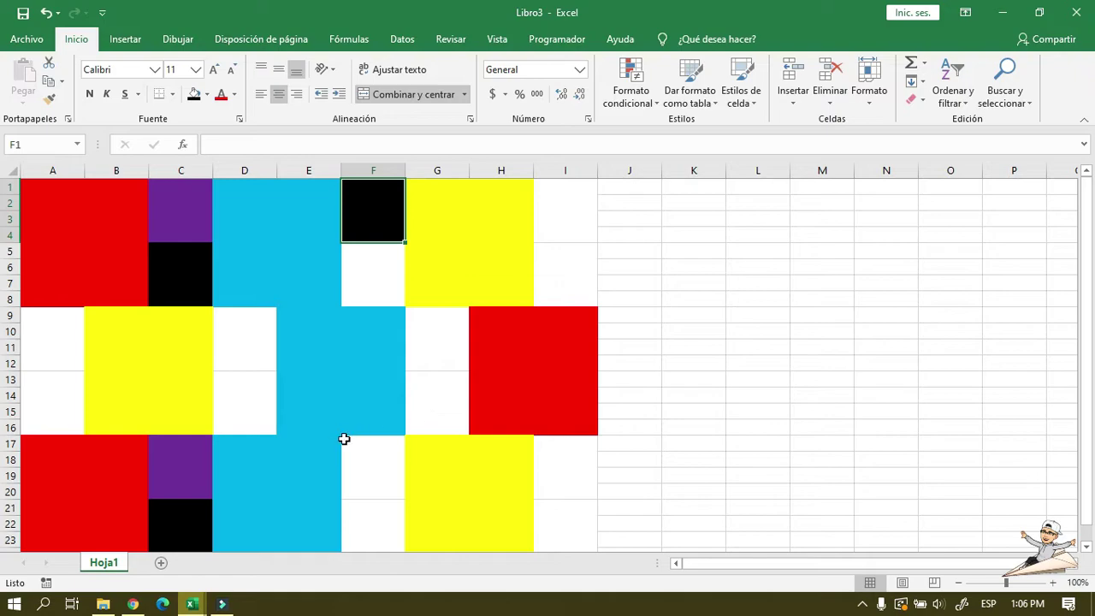
click(369, 502)
click(196, 95)
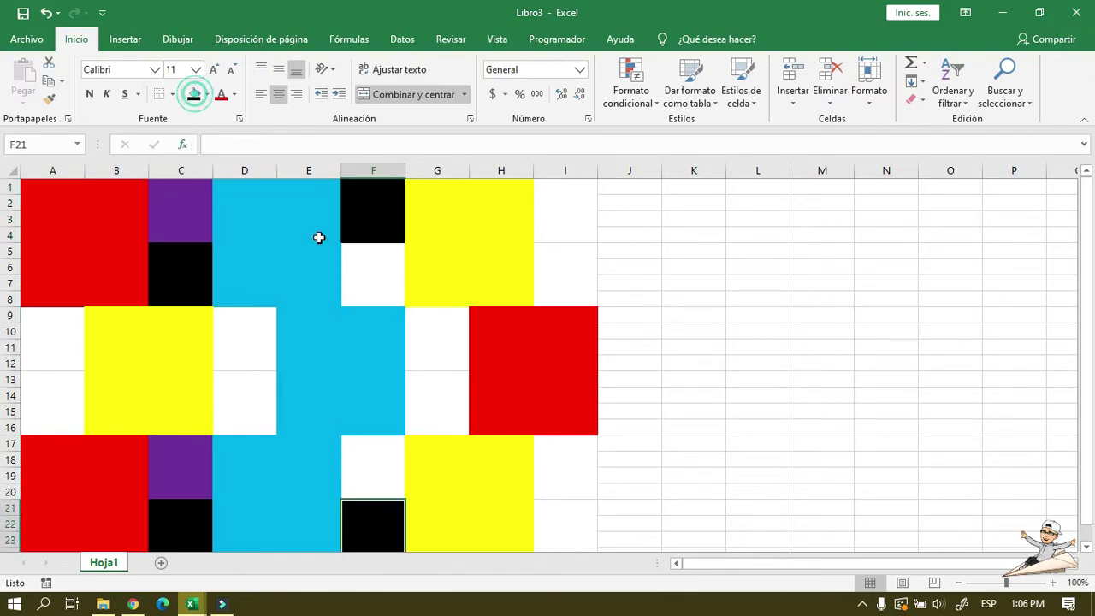
click(366, 274)
click(206, 95)
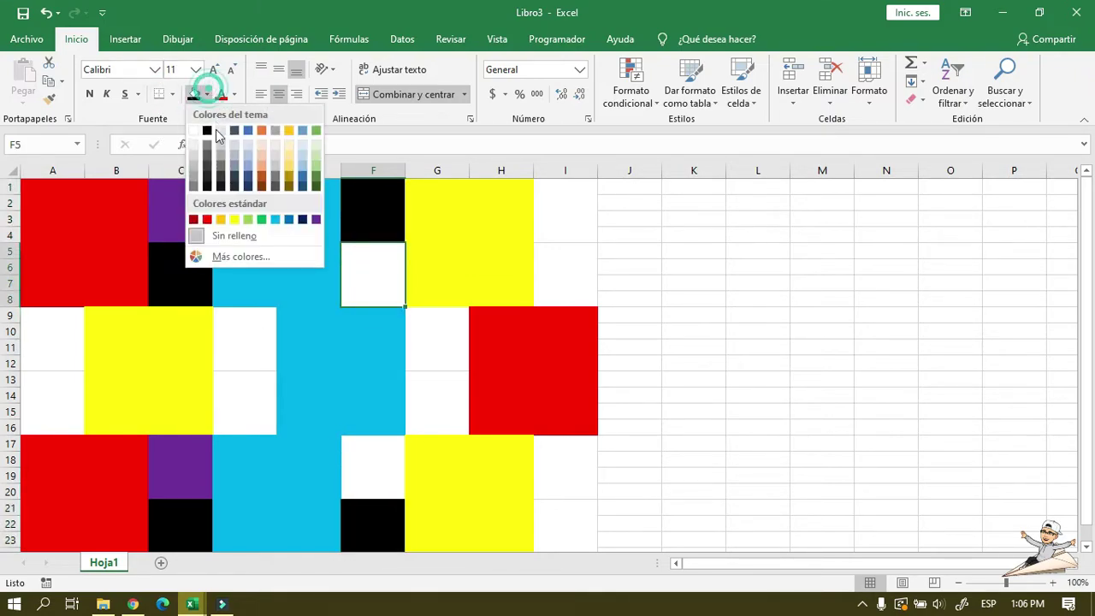
click(315, 221)
- Make the F21 block purple and the F17 block black
click(431, 384)
click(378, 473)
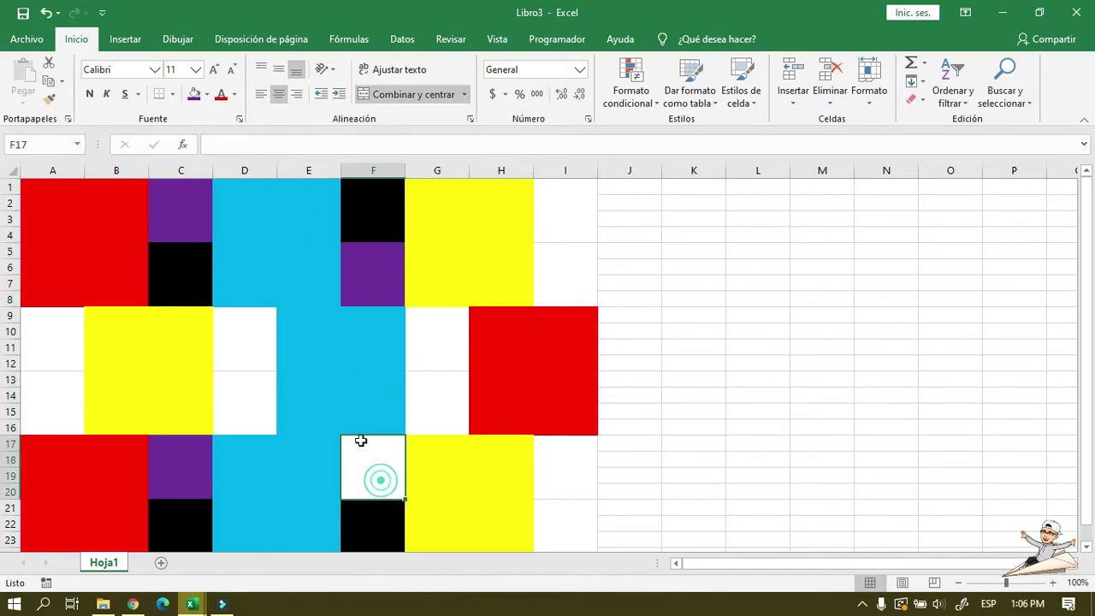
click(389, 526)
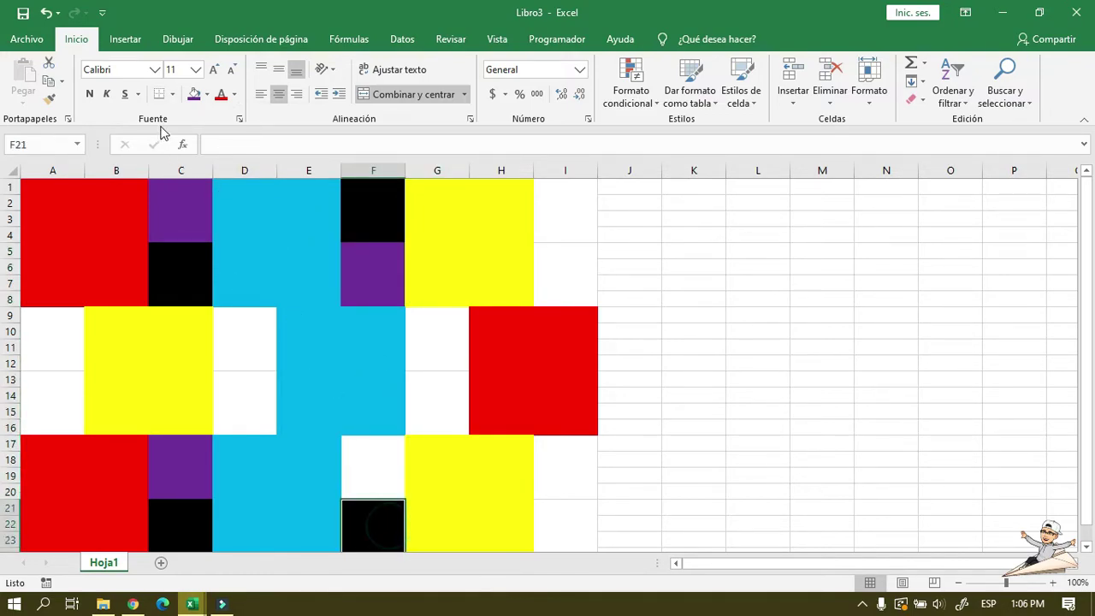
click(193, 96)
click(384, 476)
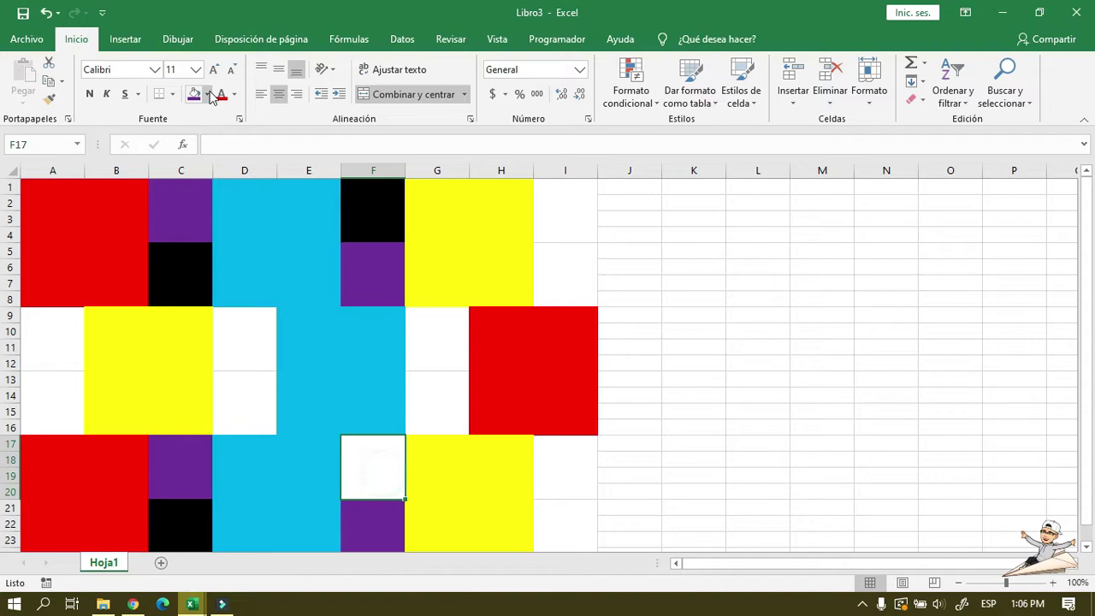
click(207, 95)
click(206, 130)
- Fill the A9, D13 and G9 blocks purple
click(232, 357)
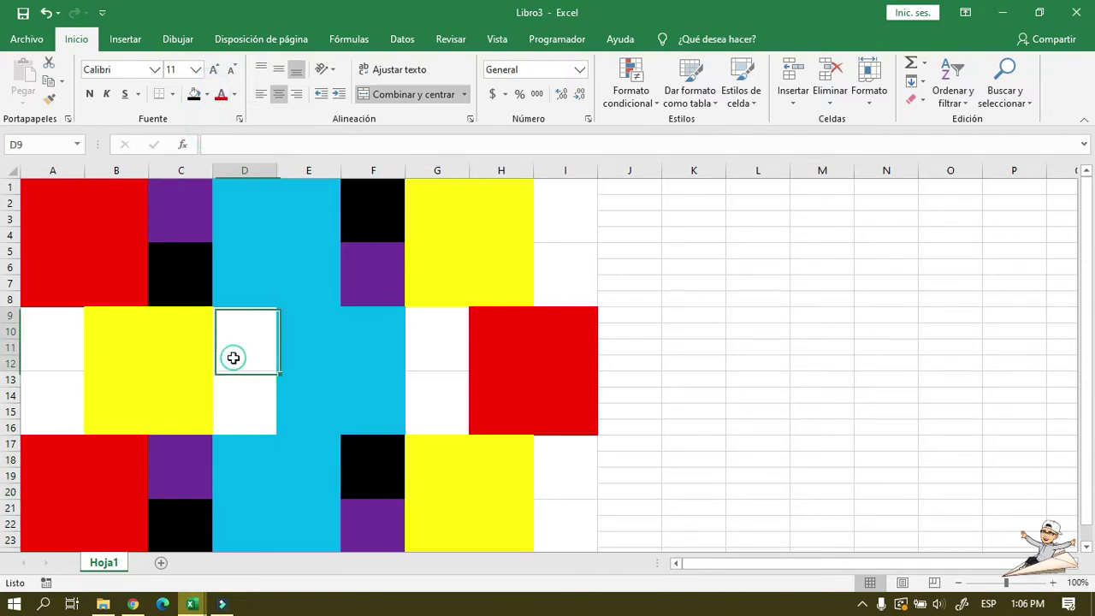
click(36, 354)
drag(36, 353, 32, 391)
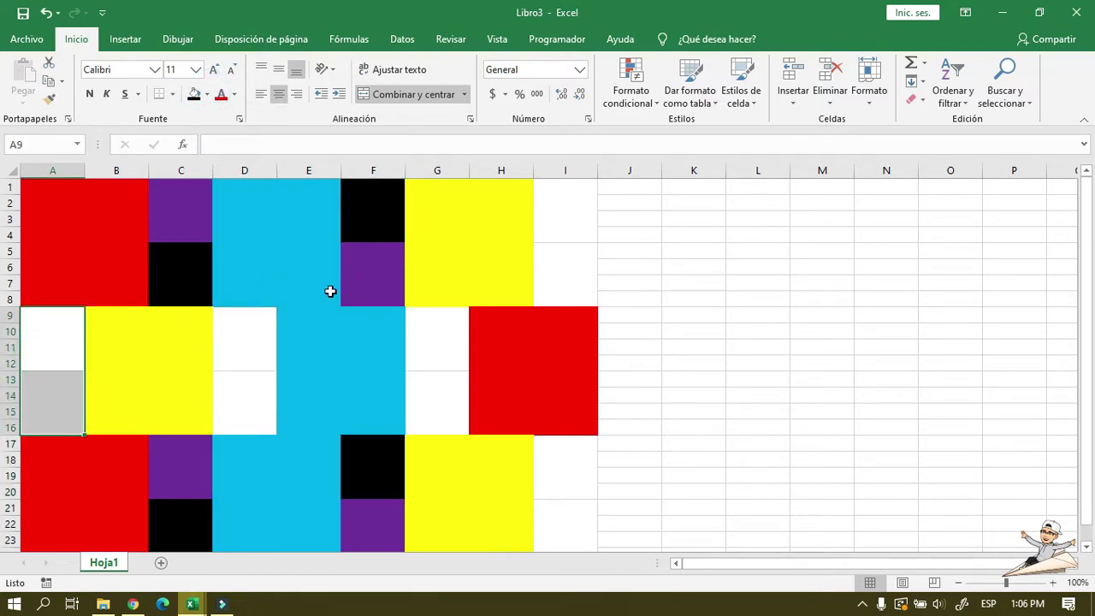
click(55, 347)
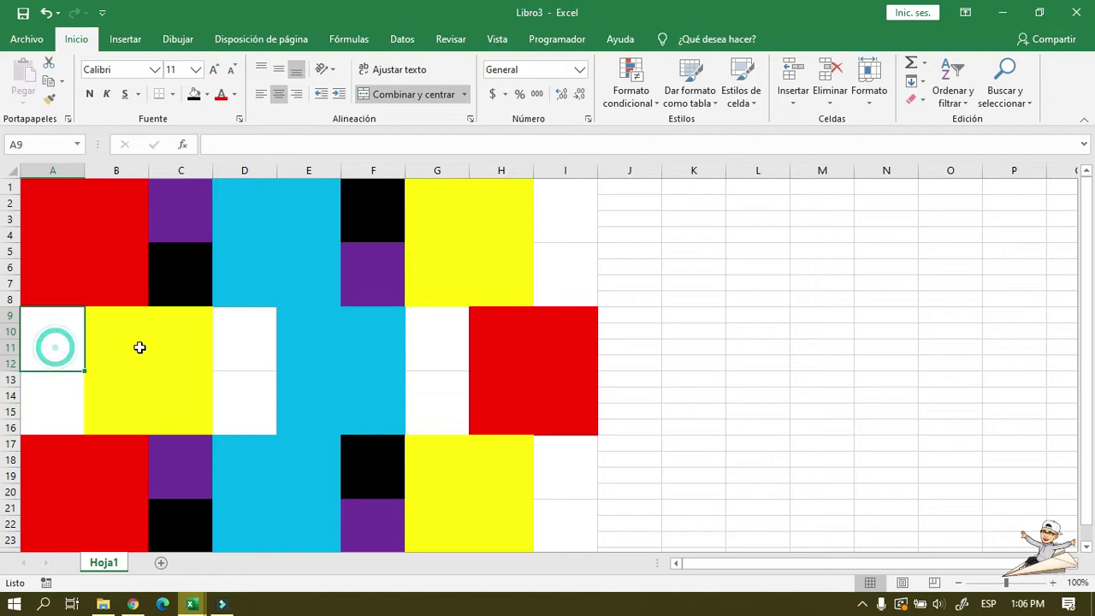
click(206, 94)
click(321, 222)
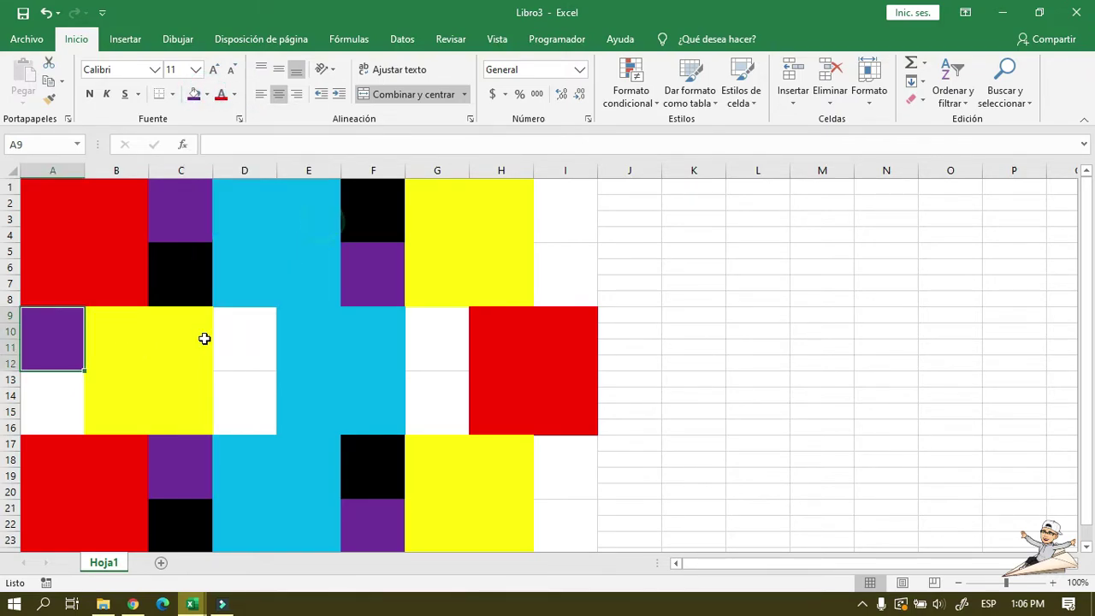
click(263, 399)
click(195, 94)
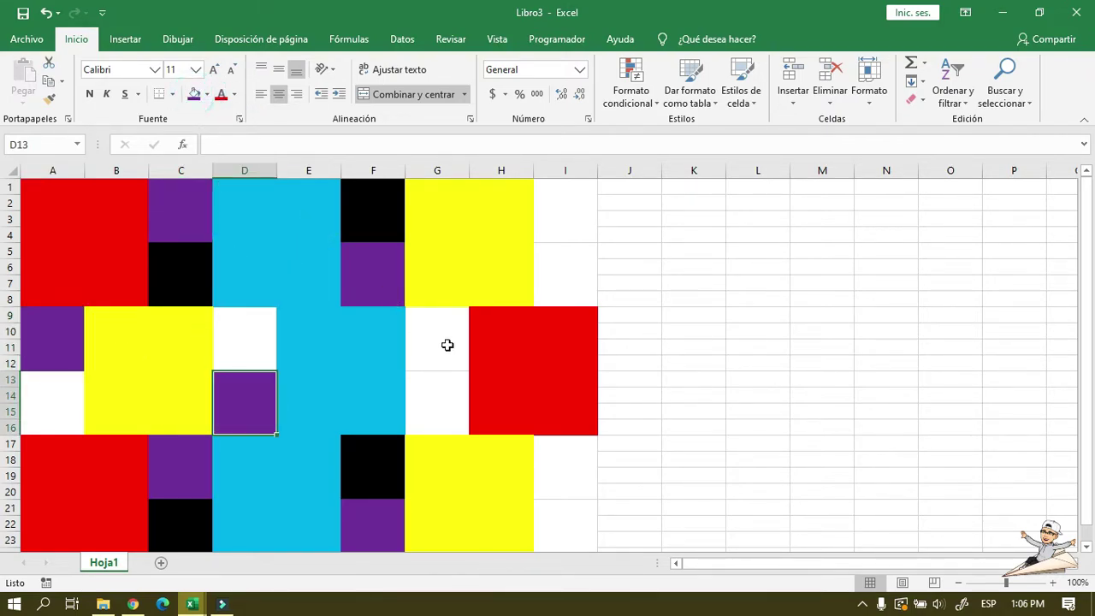
click(445, 343)
click(194, 94)
- Fill the A13, D9 and G13 blocks black
click(76, 418)
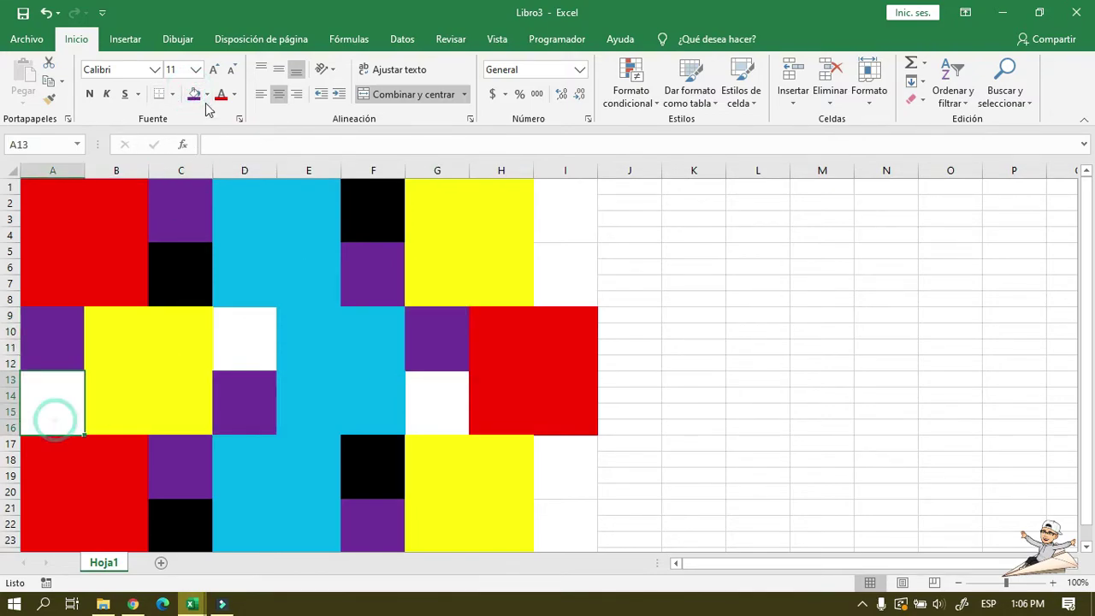
click(206, 95)
click(209, 127)
click(227, 336)
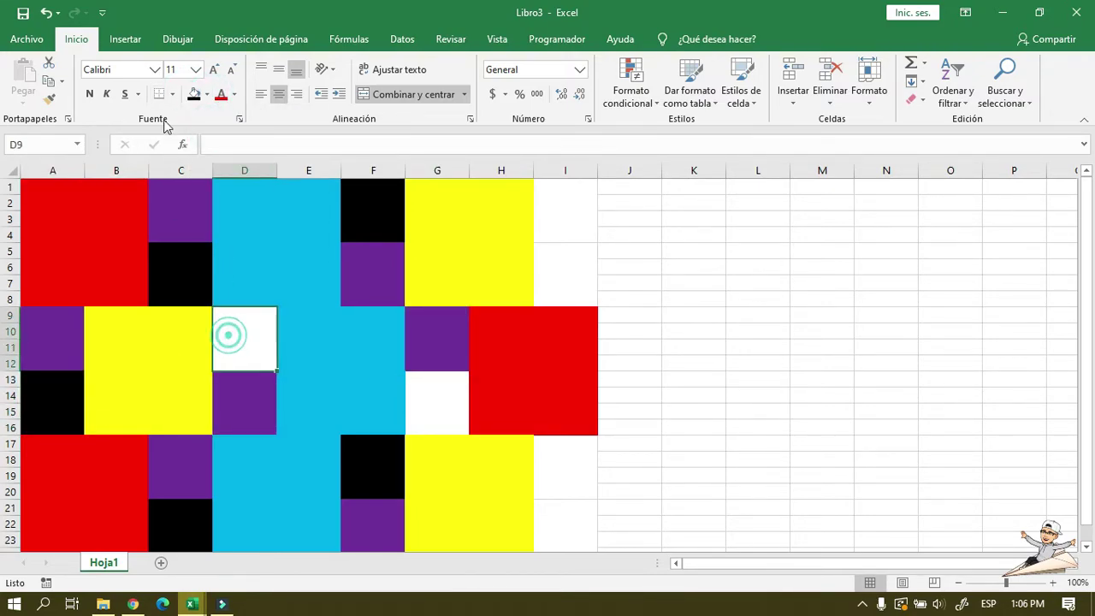
click(194, 94)
click(454, 416)
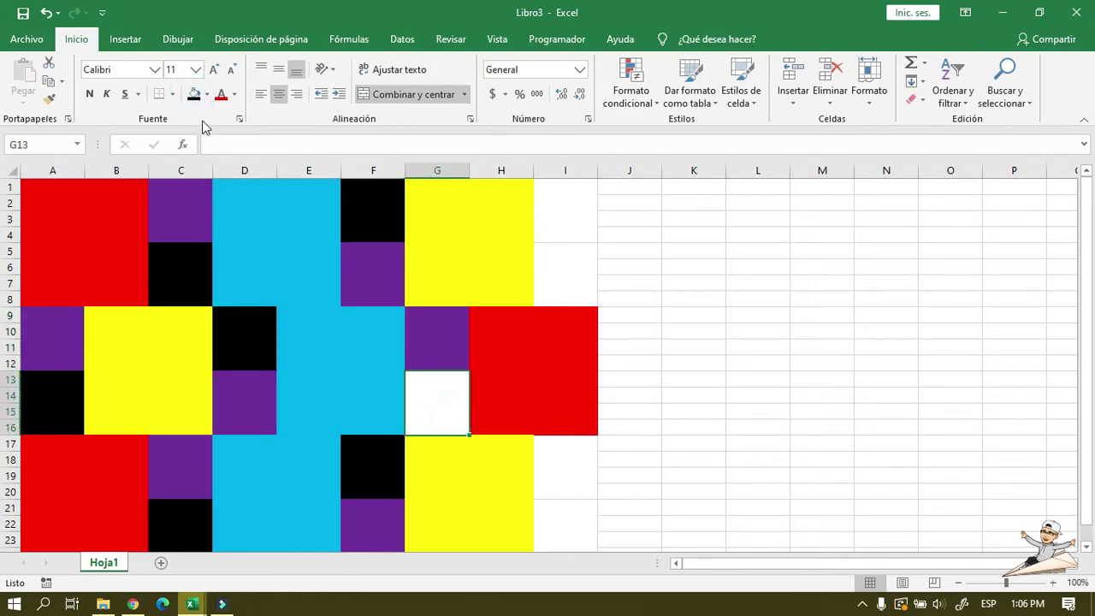
click(194, 94)
click(693, 296)
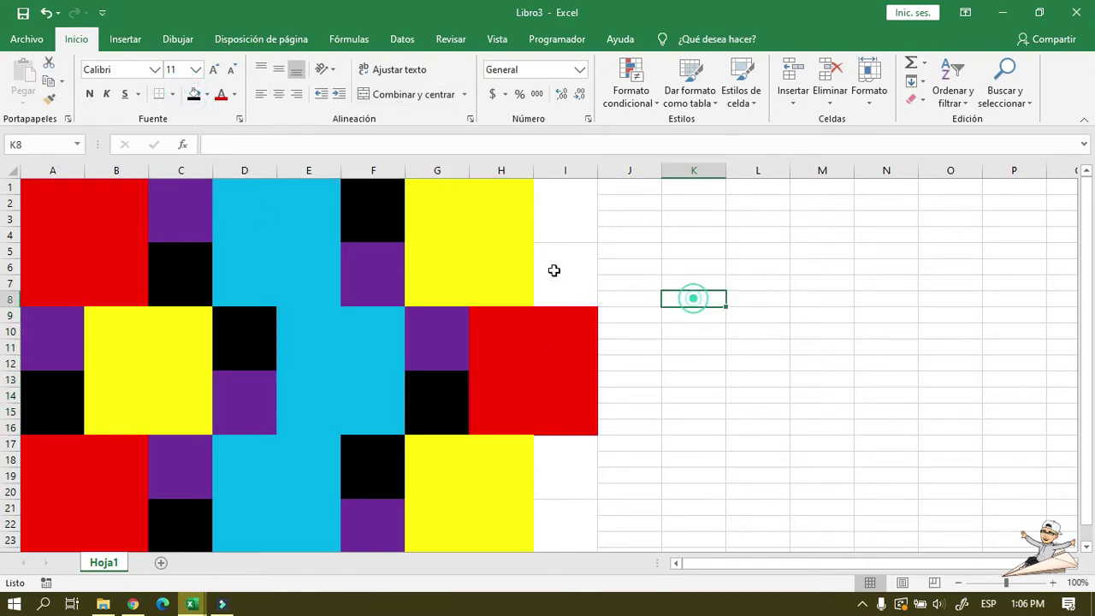
click(555, 206)
drag(548, 247, 573, 539)
- Fill the I5 and I21 blocks in column I black
click(631, 299)
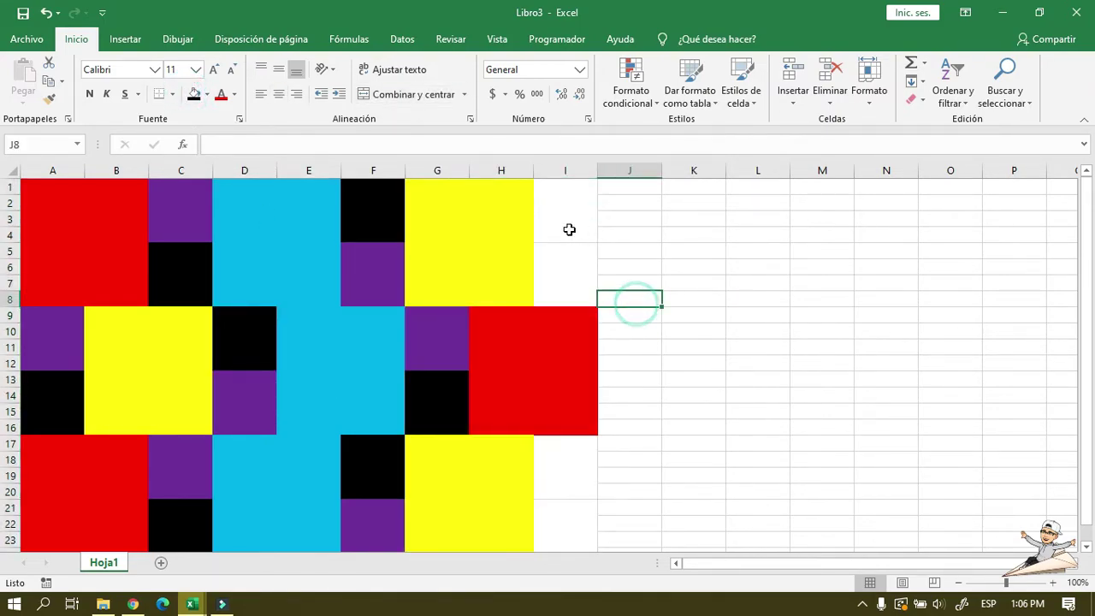
click(568, 228)
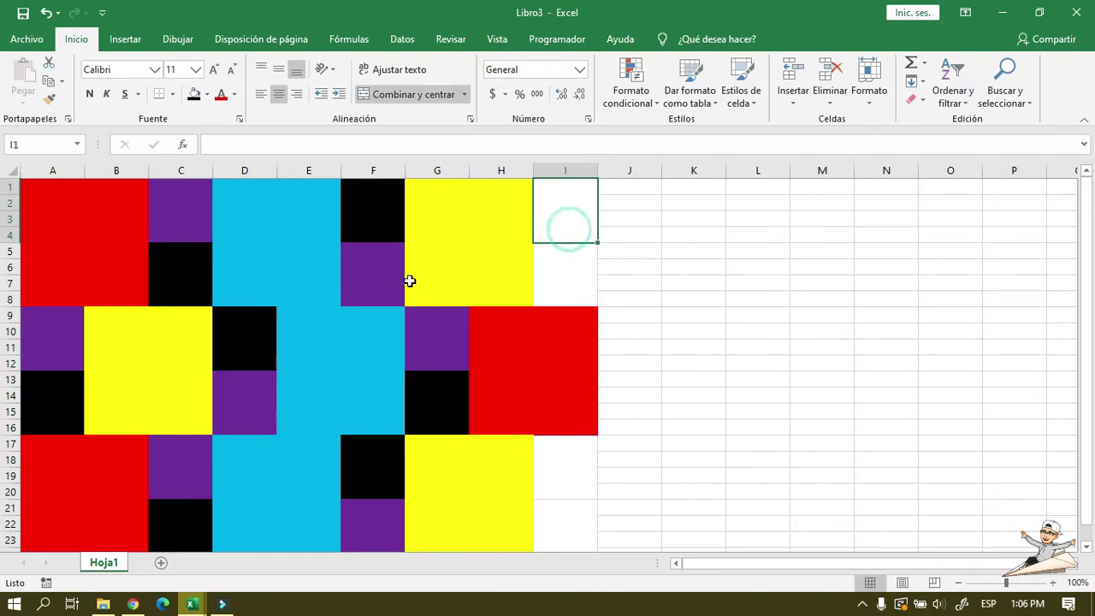
click(194, 94)
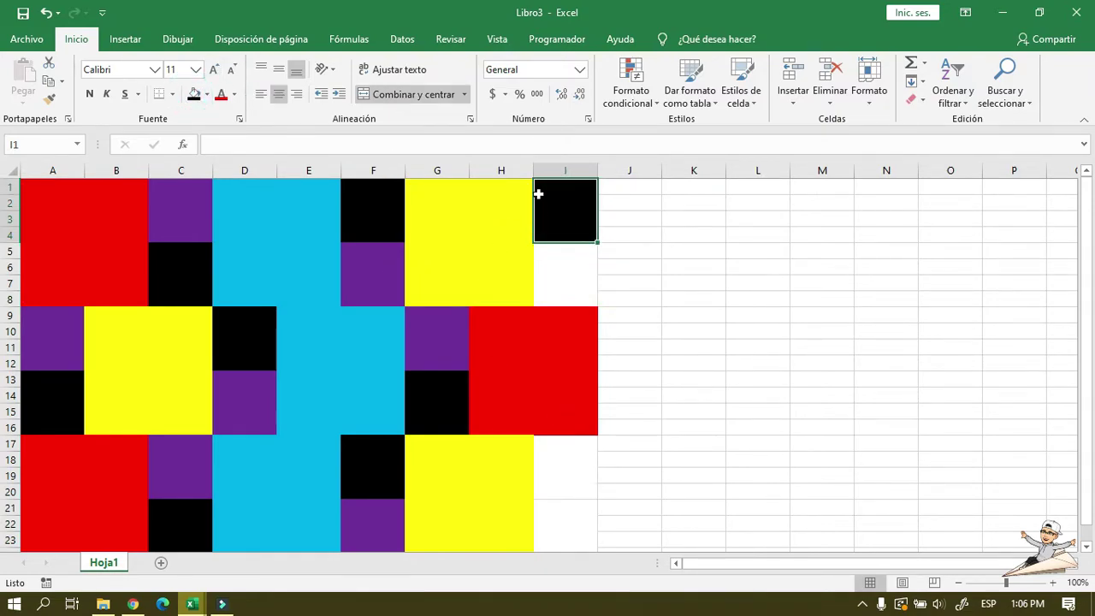
key(ctrl+z)
click(562, 274)
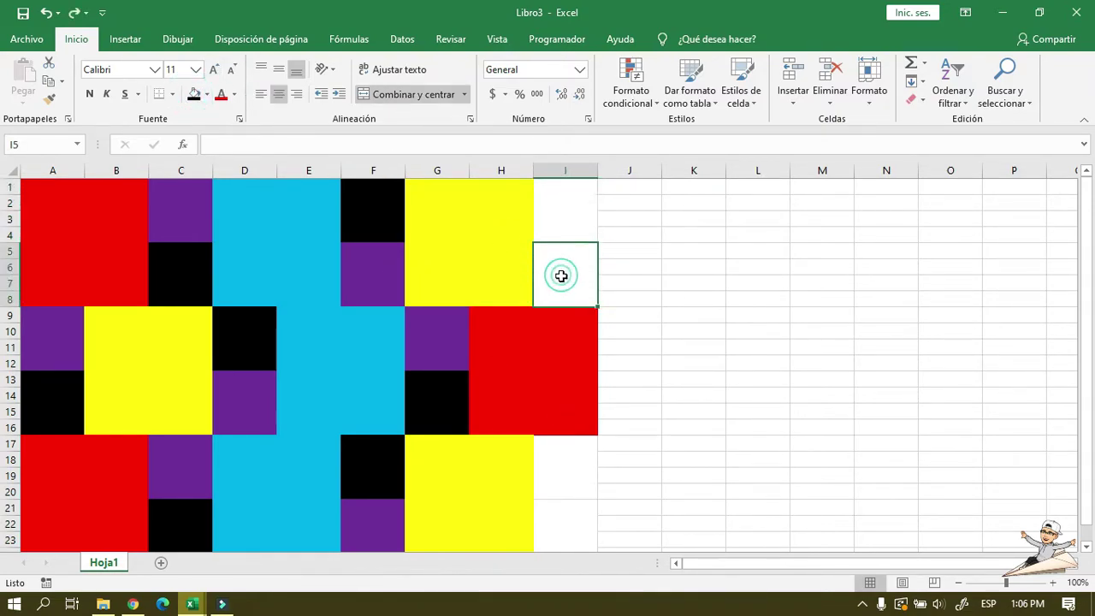
click(199, 96)
click(552, 462)
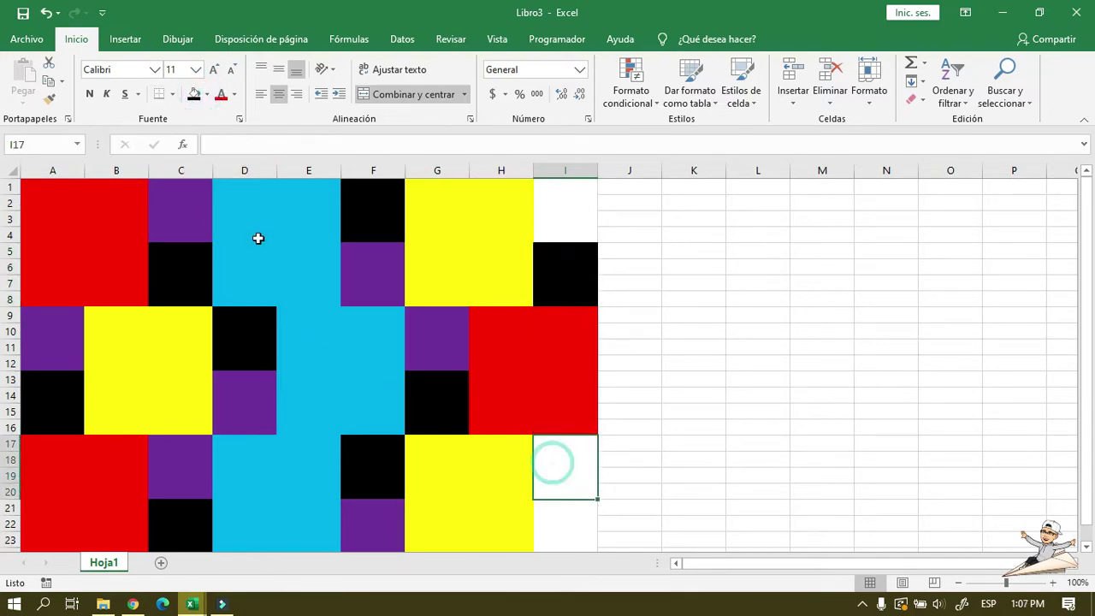
click(195, 95)
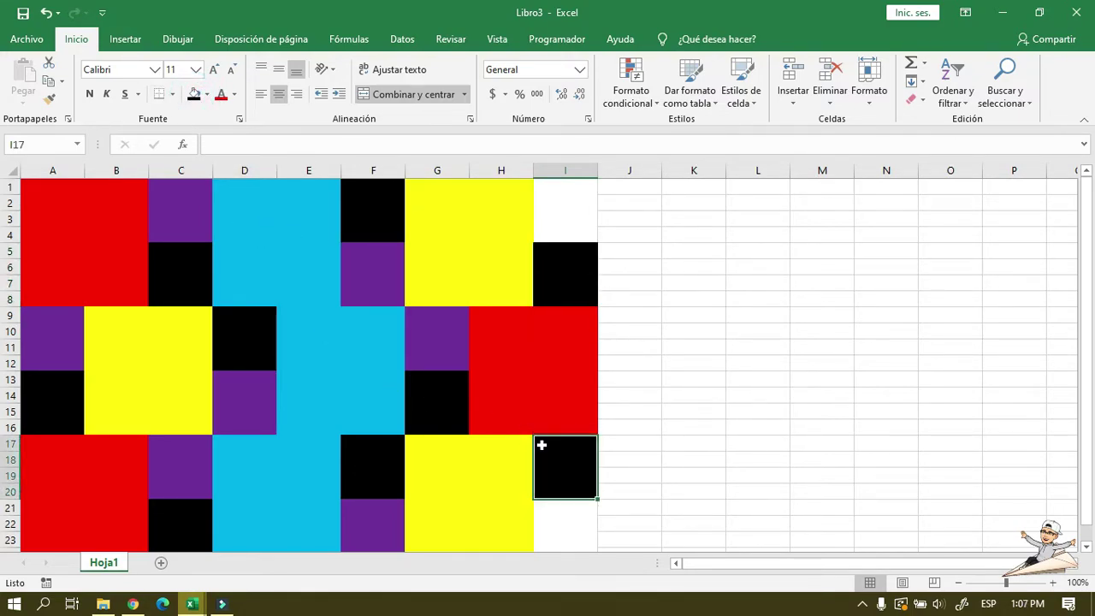
key(ctrl+z)
scroll(566, 446, down, 2)
click(574, 442)
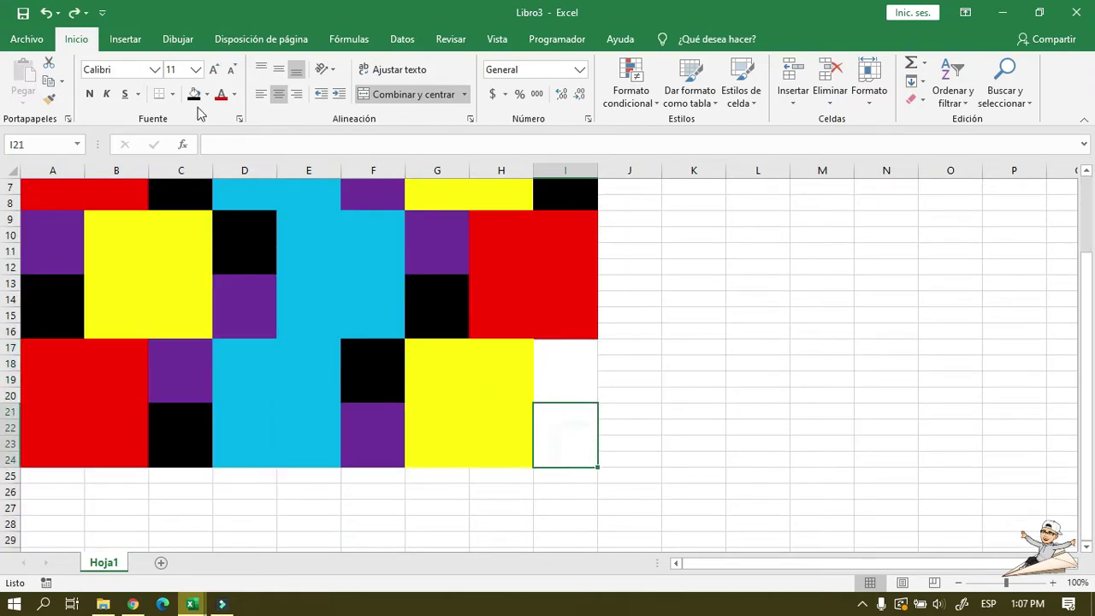
click(195, 95)
scroll(574, 373, up, 2)
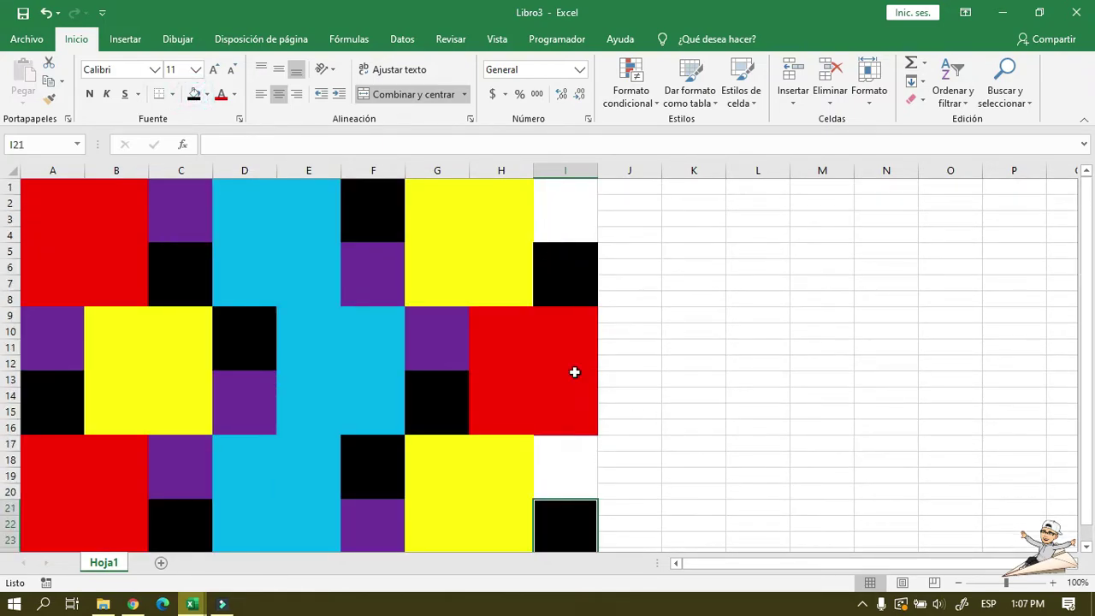
- Fill the I1 and I17 blocks purple, completing the column I colours
click(569, 196)
click(207, 94)
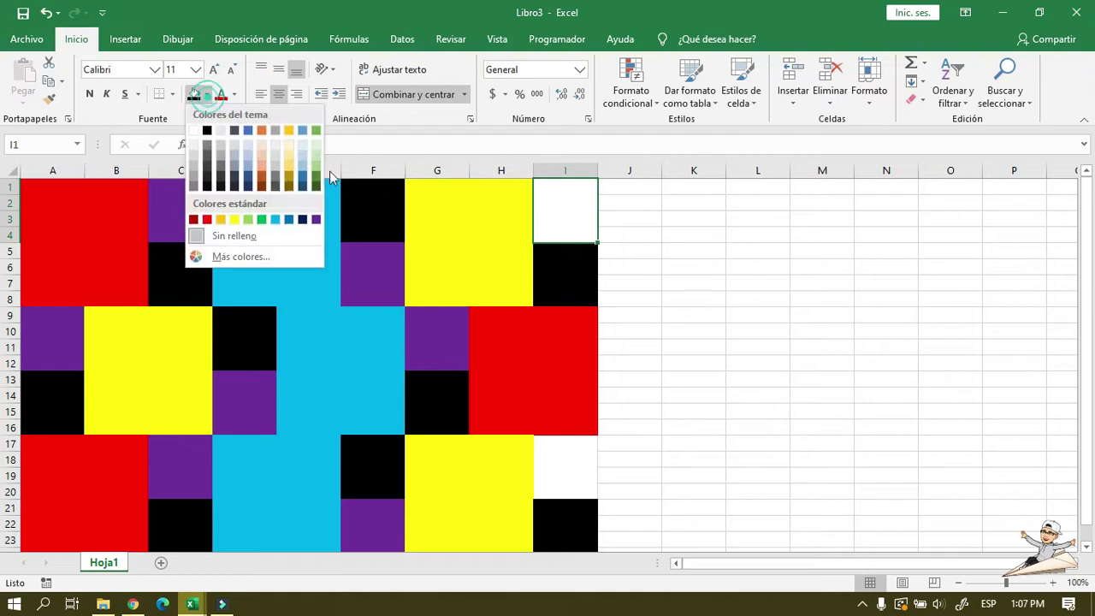
click(321, 219)
click(550, 476)
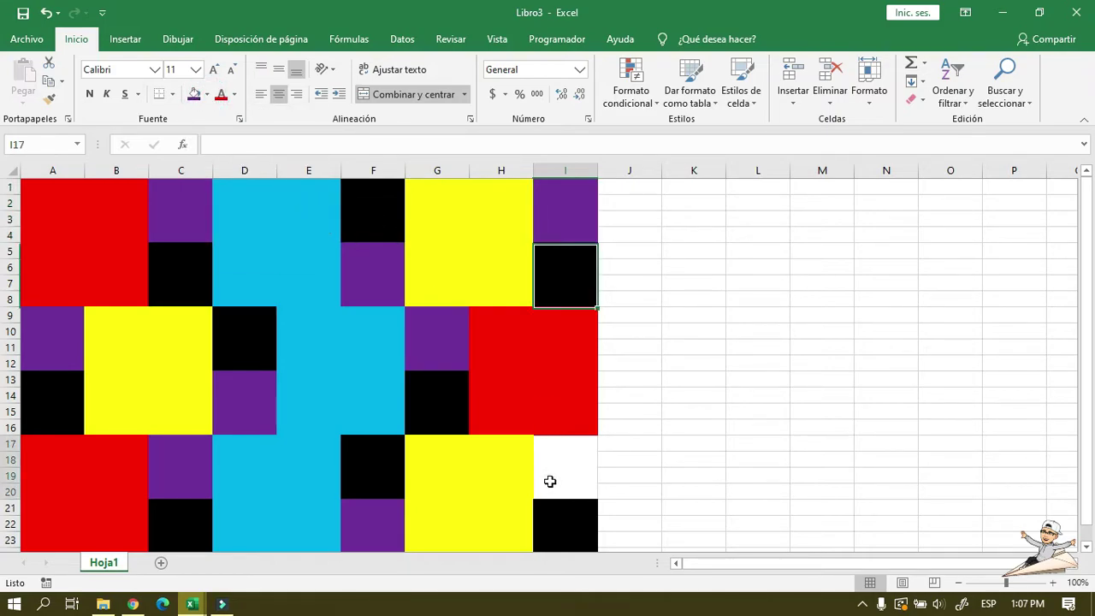
click(195, 95)
click(728, 427)
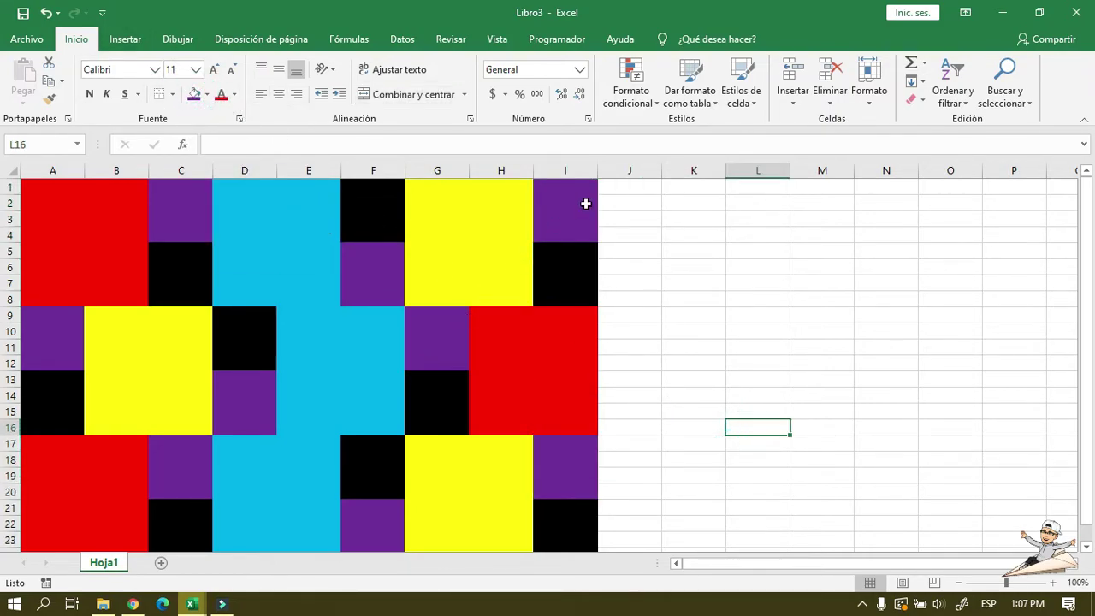
click(724, 262)
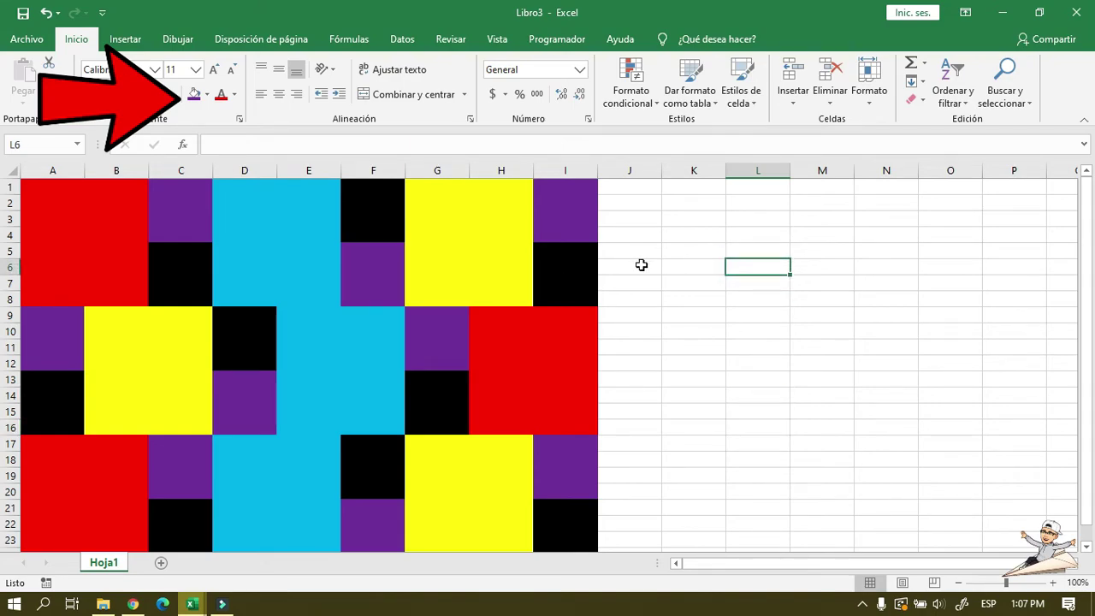
click(570, 216)
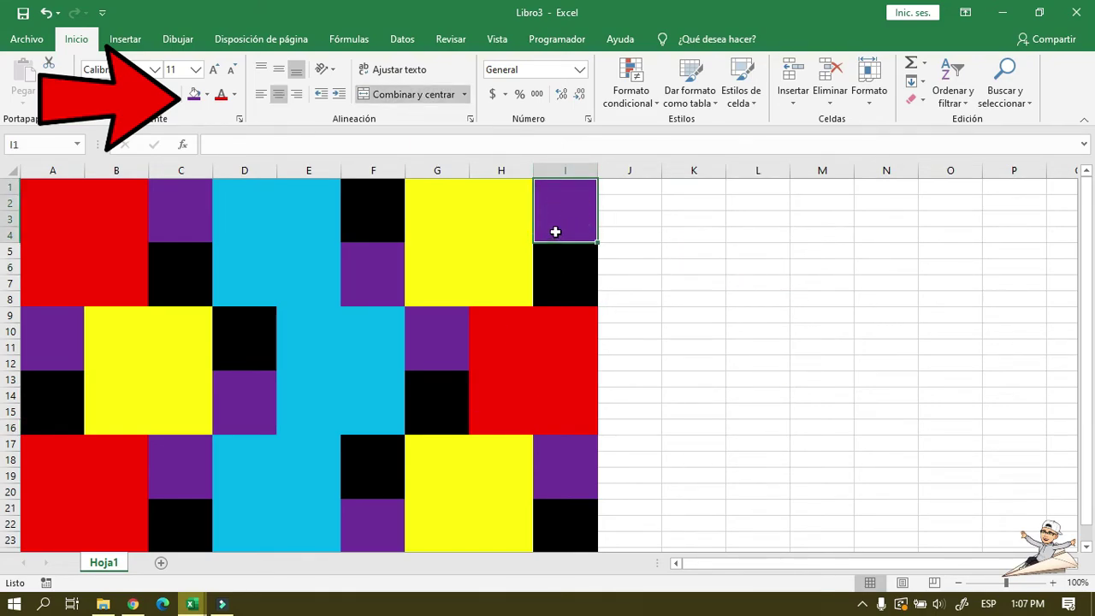
click(208, 95)
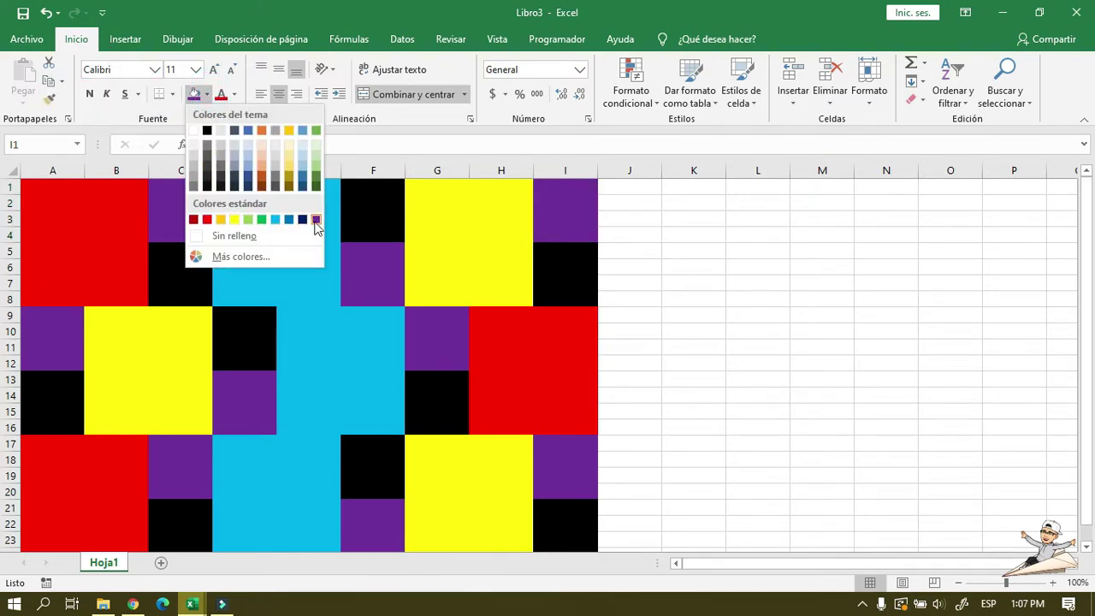
click(316, 220)
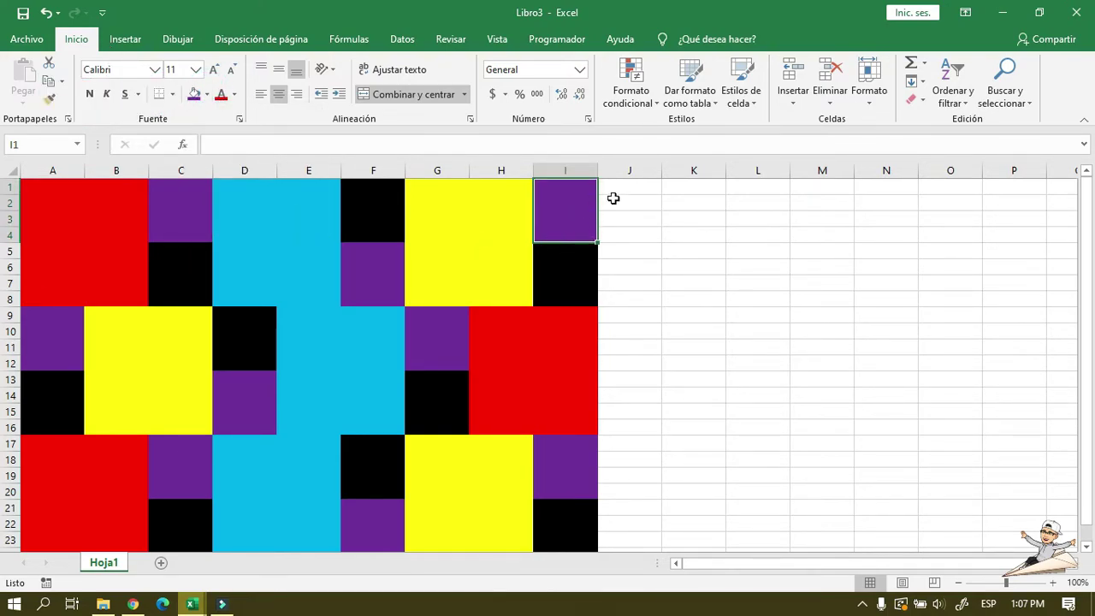
click(724, 219)
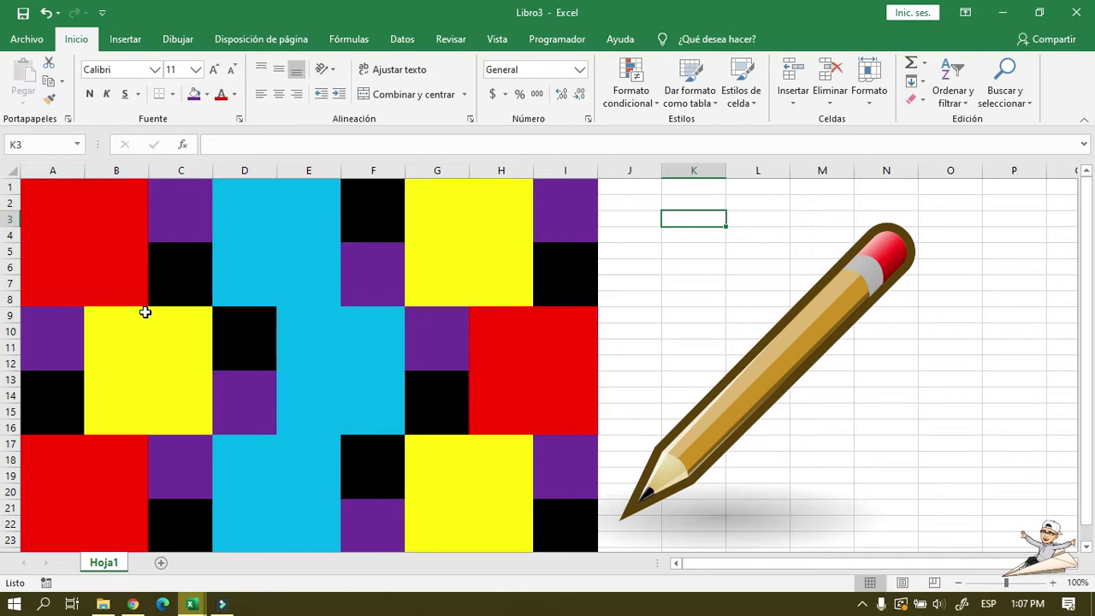
- Set the border line colour to white in the Borders menu's Color de línea
click(172, 95)
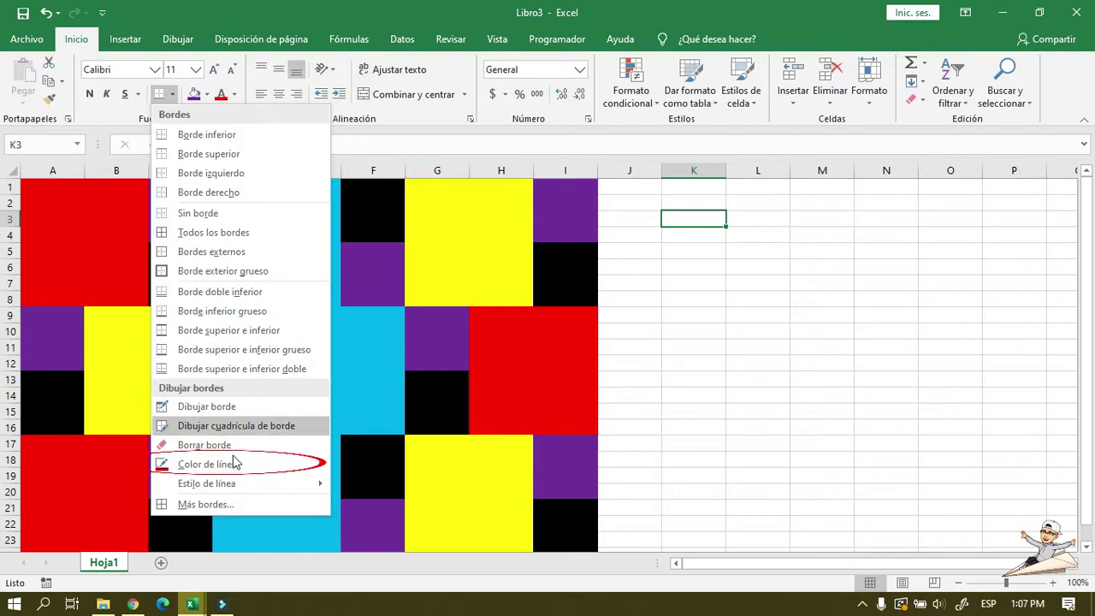
mouse_move(236, 466)
click(291, 468)
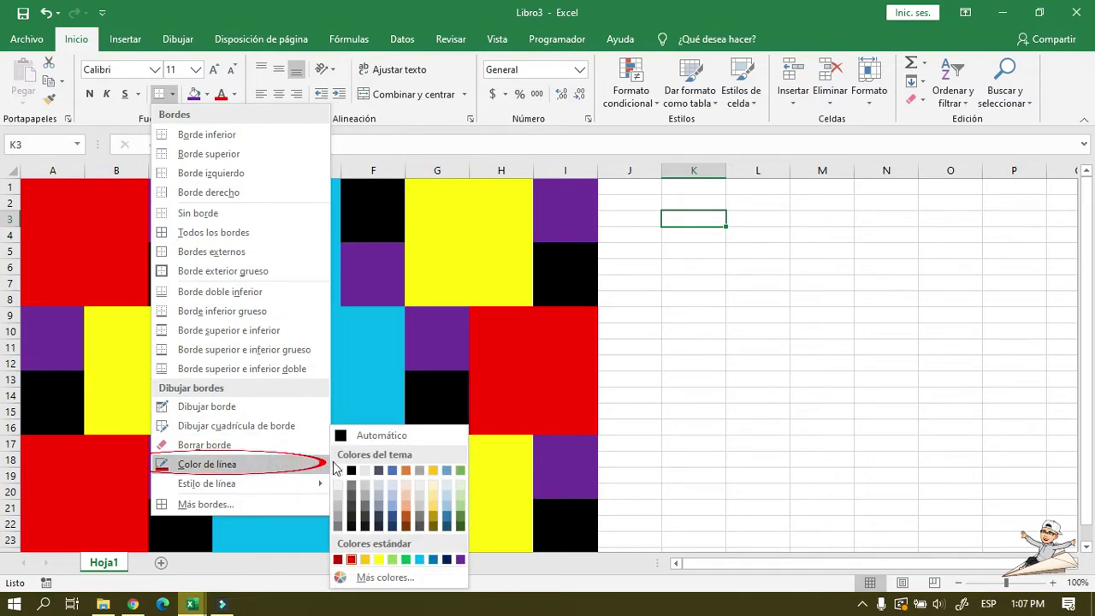
click(337, 471)
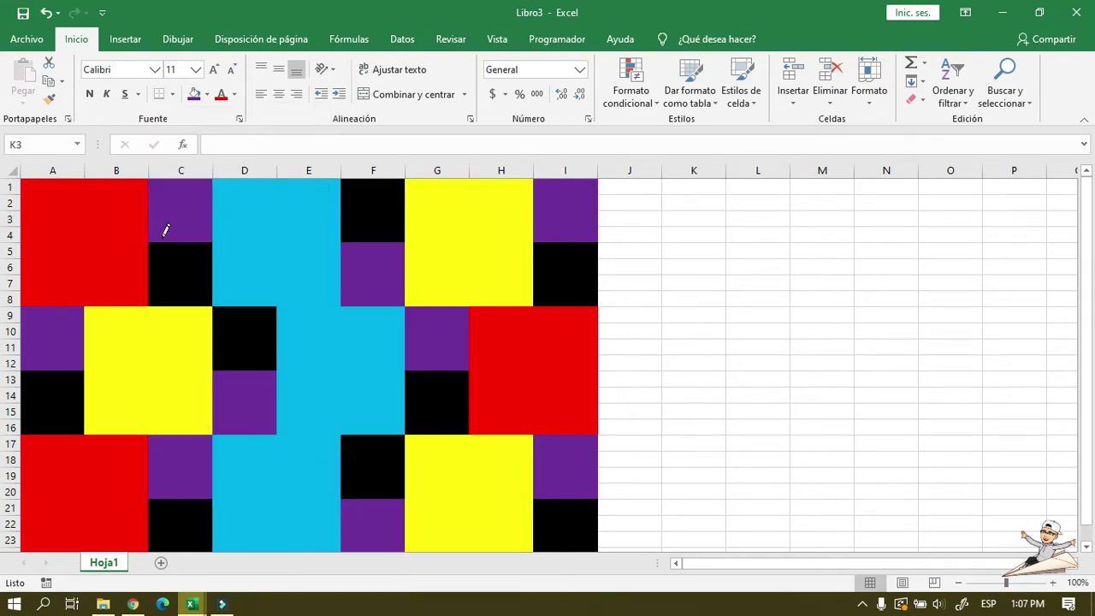
- Draw white borders along the row 8/9 boundary and the C, E/F, F/G and H/I edges
drag(154, 186, 149, 264)
drag(34, 293, 569, 292)
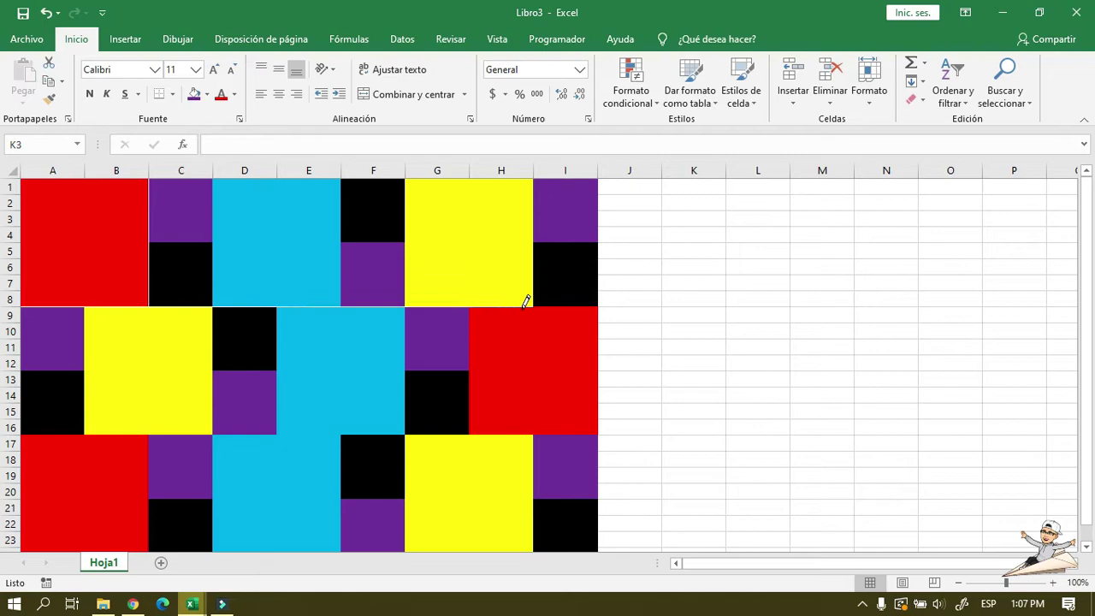
drag(535, 179, 536, 279)
click(539, 243)
click(359, 230)
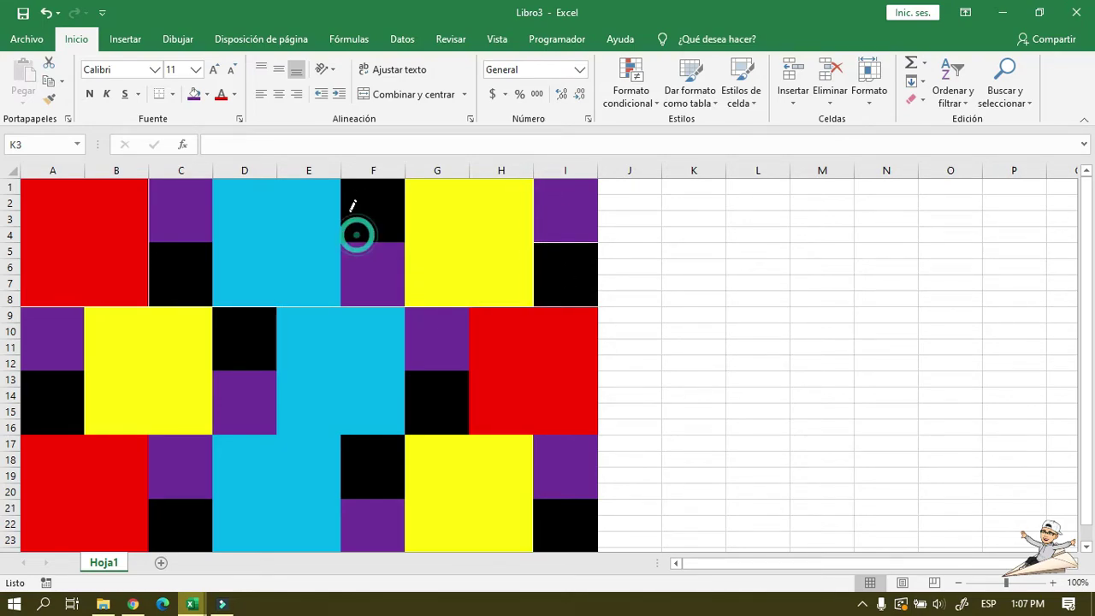
drag(343, 197, 344, 299)
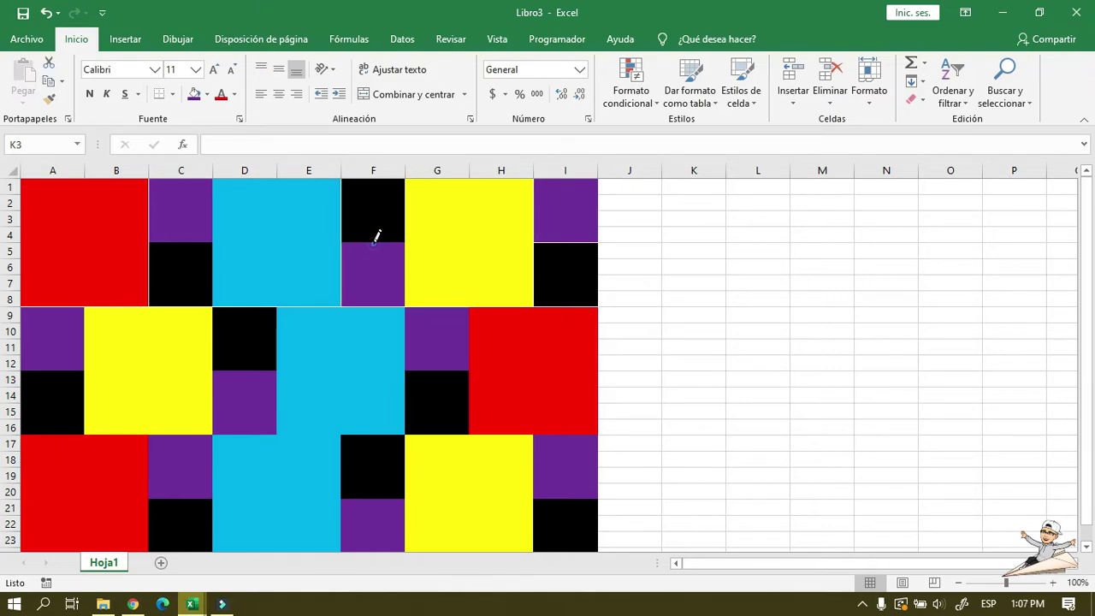
drag(403, 206, 378, 296)
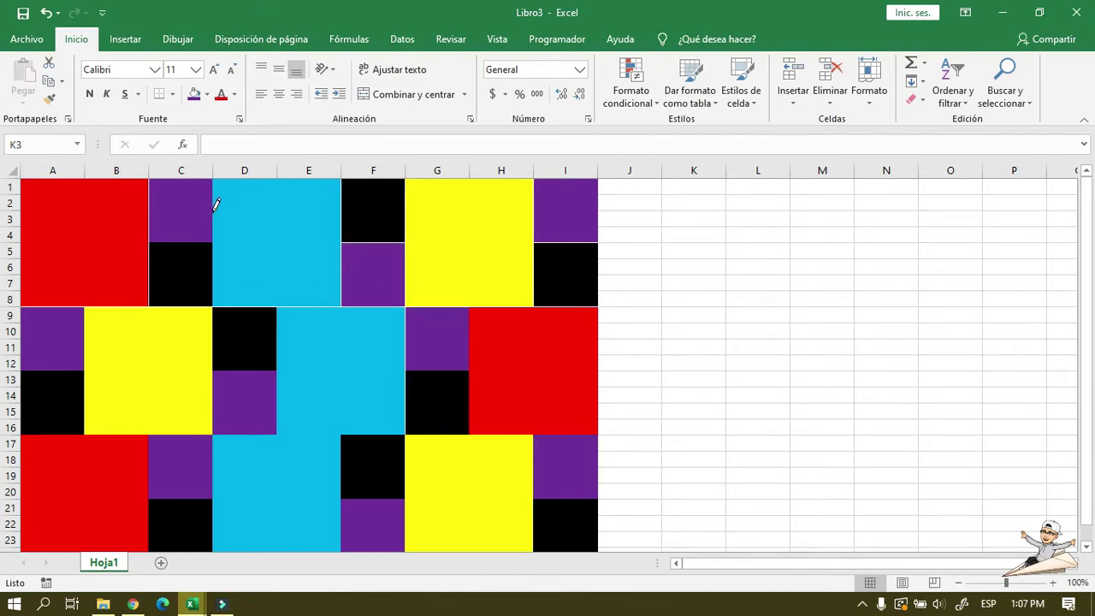
drag(215, 204, 213, 432)
click(184, 242)
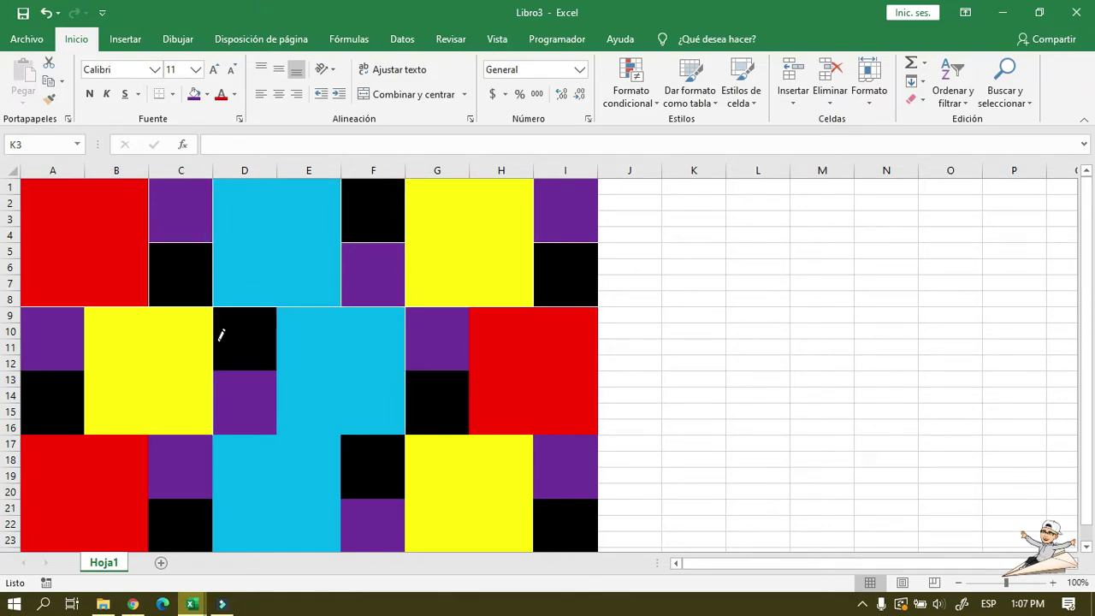
- Draw white borders on the D/E, G/H and B/C edges, the row 16/17 line, and at F21, I21, A13
drag(273, 313, 277, 433)
drag(45, 434, 404, 433)
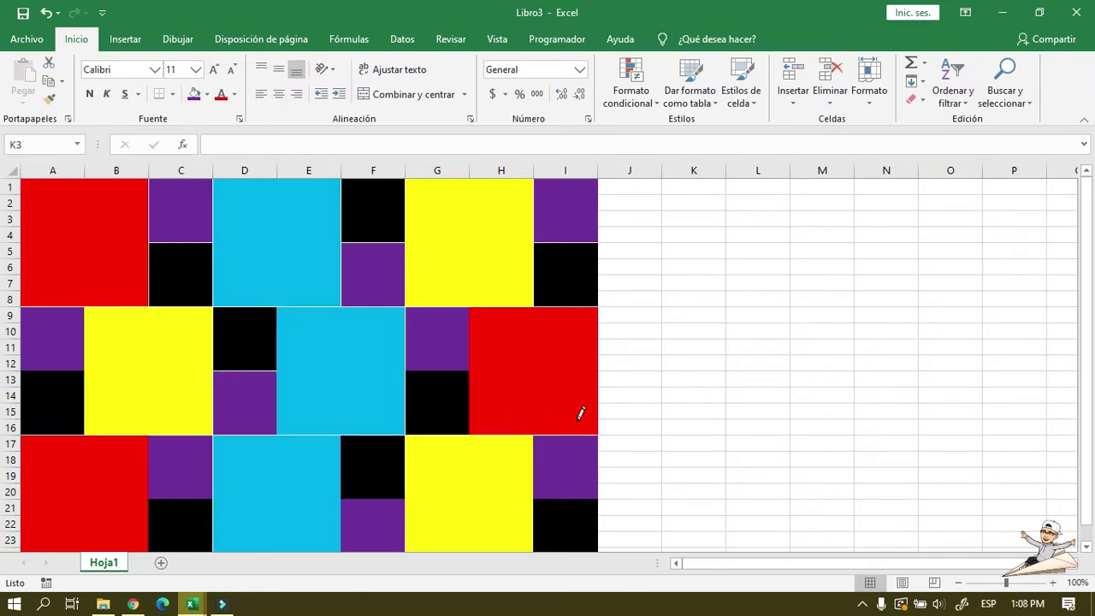
drag(469, 310, 469, 433)
scroll(188, 420, down, 1)
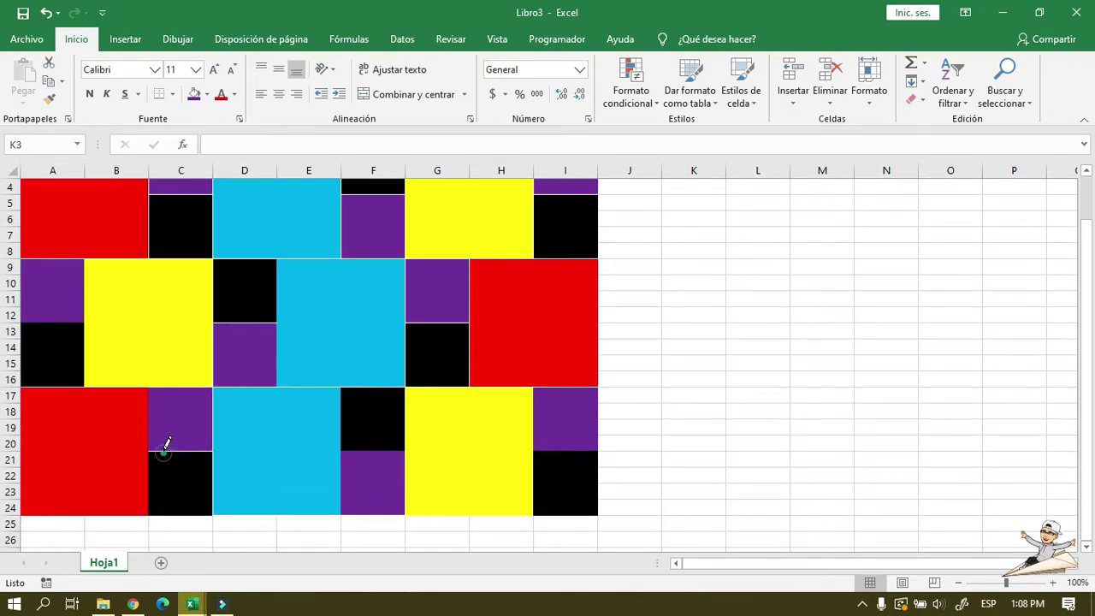
drag(149, 412, 149, 513)
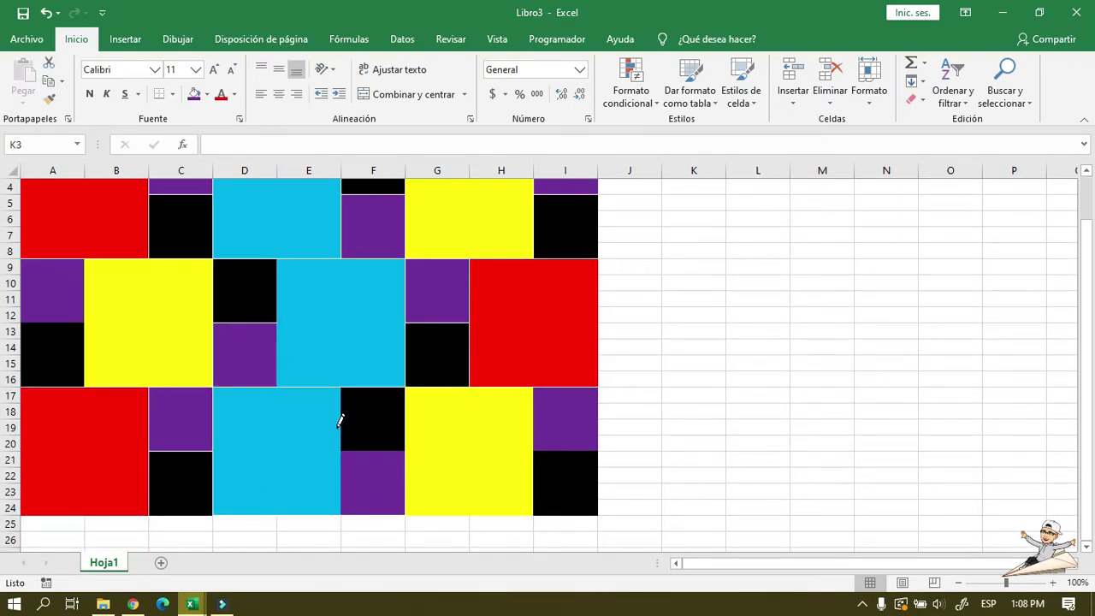
click(360, 449)
click(561, 451)
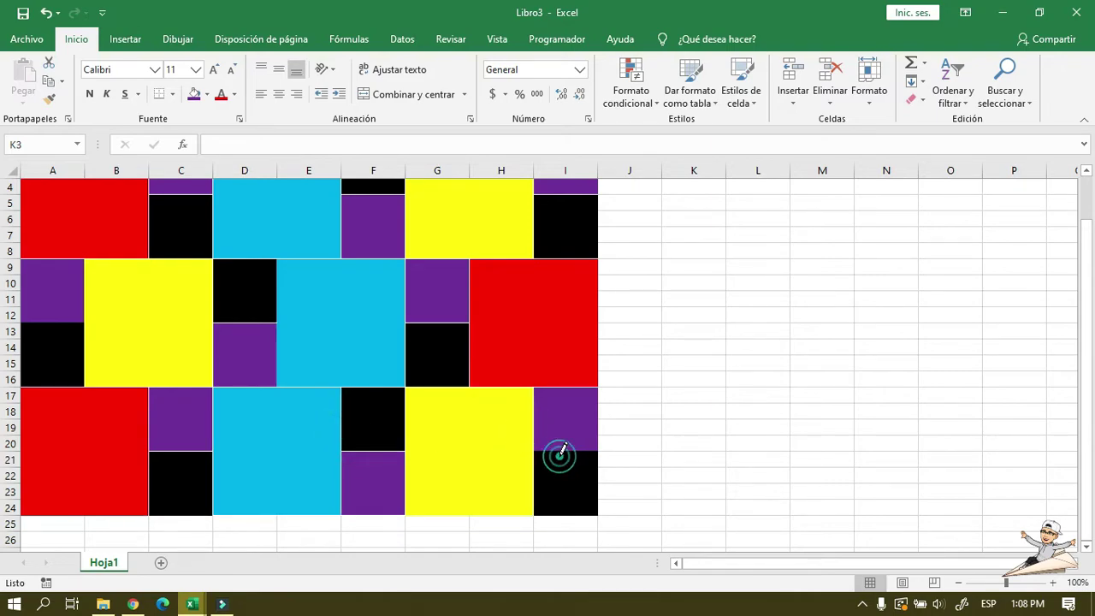
scroll(459, 418, up, 1)
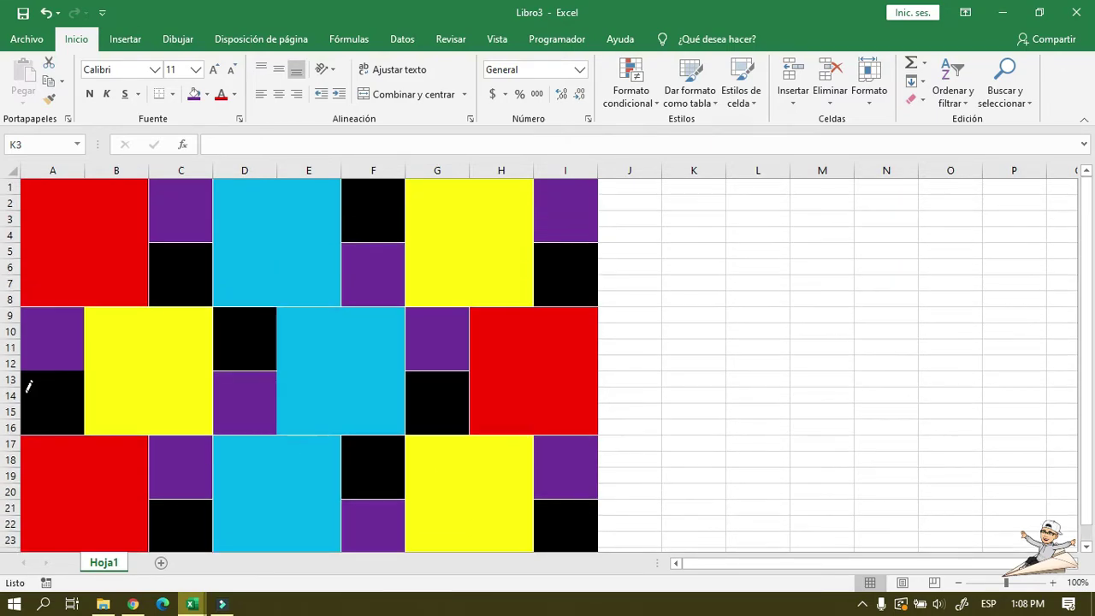
click(43, 369)
- Stop border drawing, check the coloured blocks, and select the red A1:B8 block
key(Escape)
key(Escape)
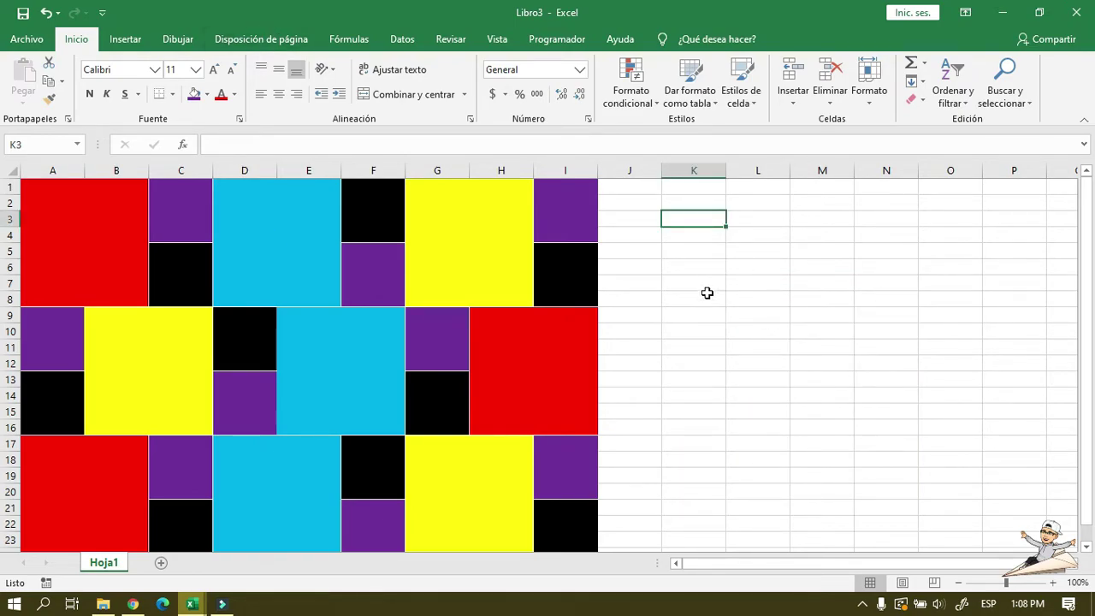
click(94, 236)
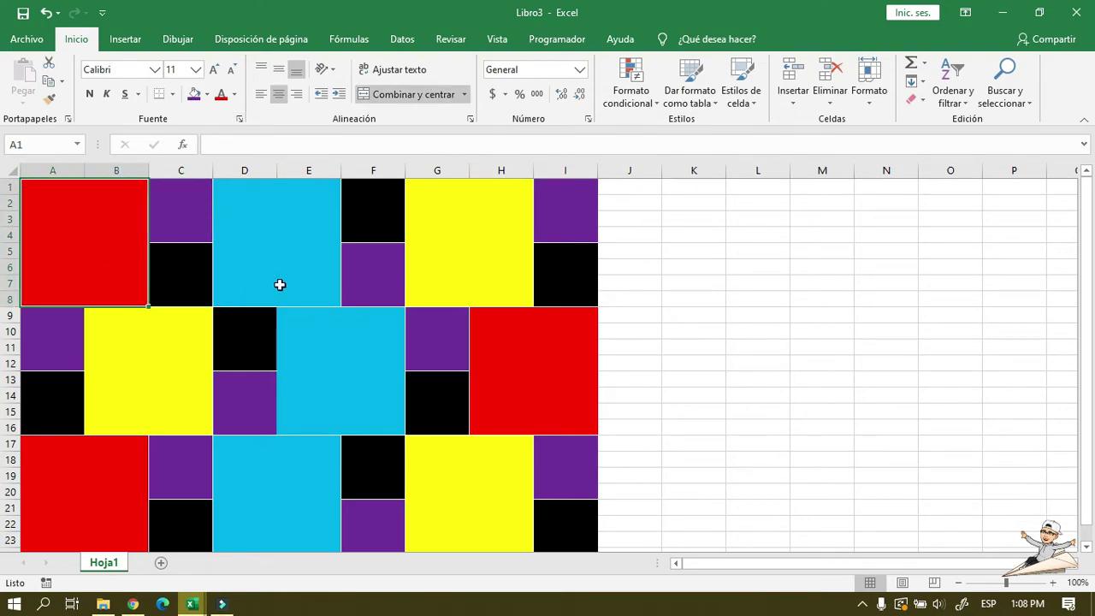
click(192, 230)
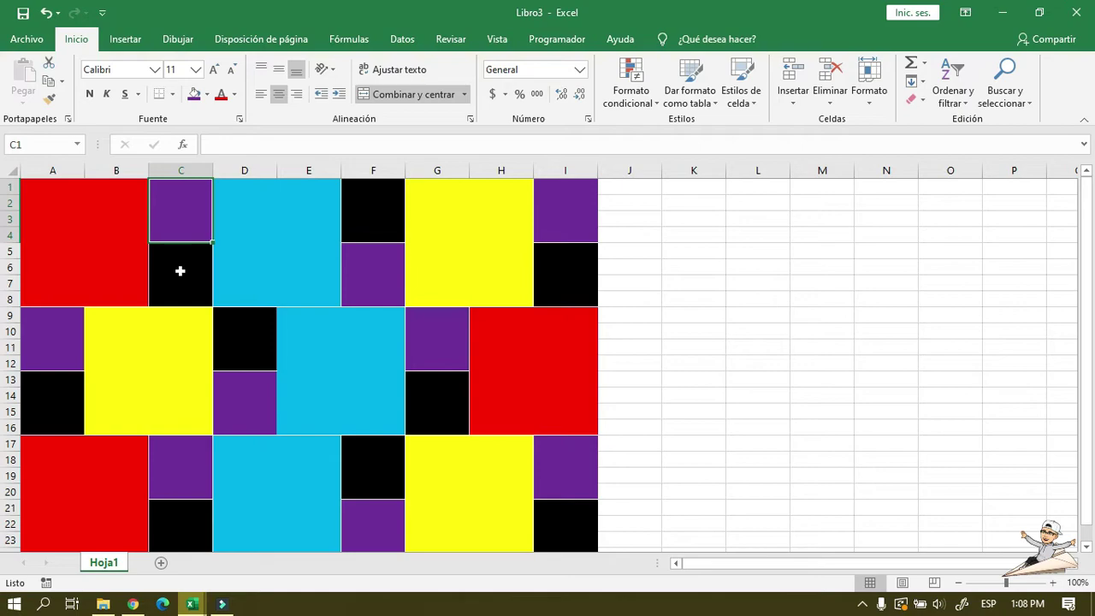
click(97, 220)
click(196, 262)
click(294, 231)
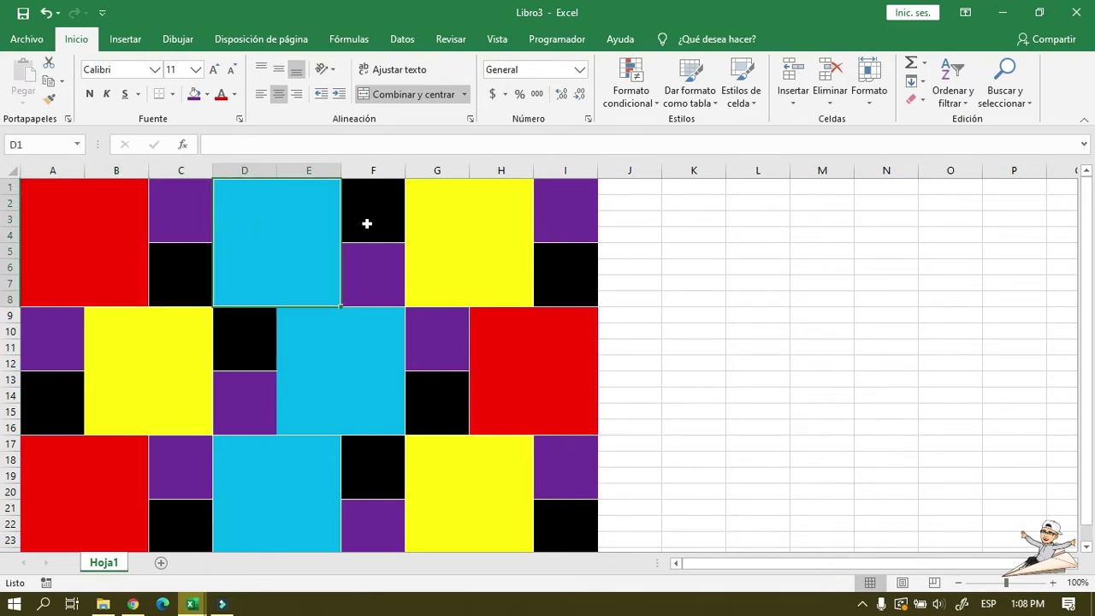
click(391, 282)
click(475, 235)
click(560, 284)
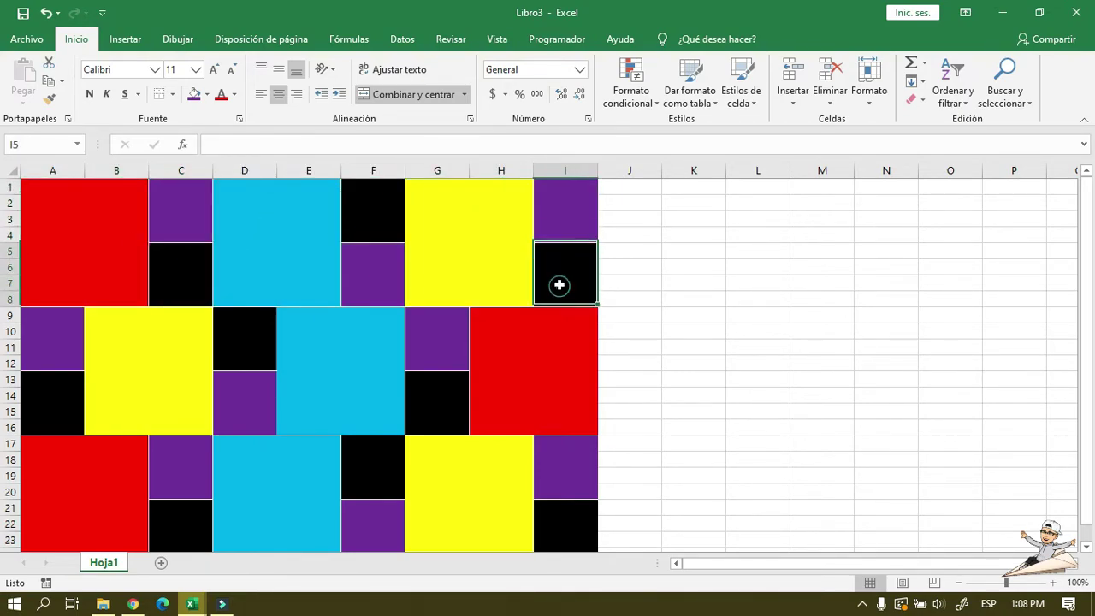
click(110, 250)
click(731, 302)
click(95, 229)
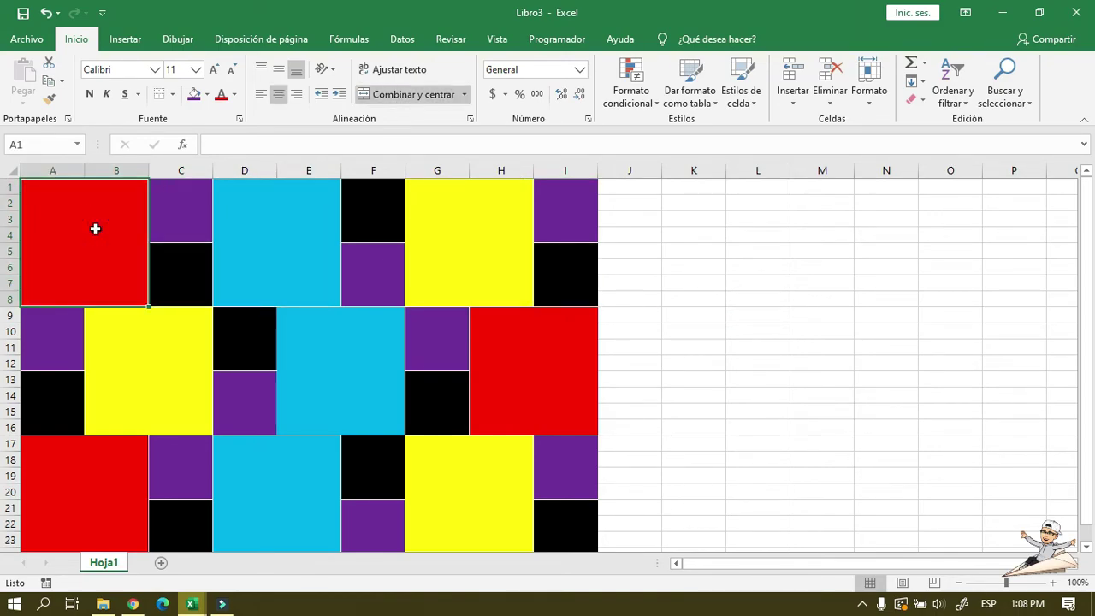
- Enter 1 in the red A1:B8 block and make its font white
text(1)
key(Return)
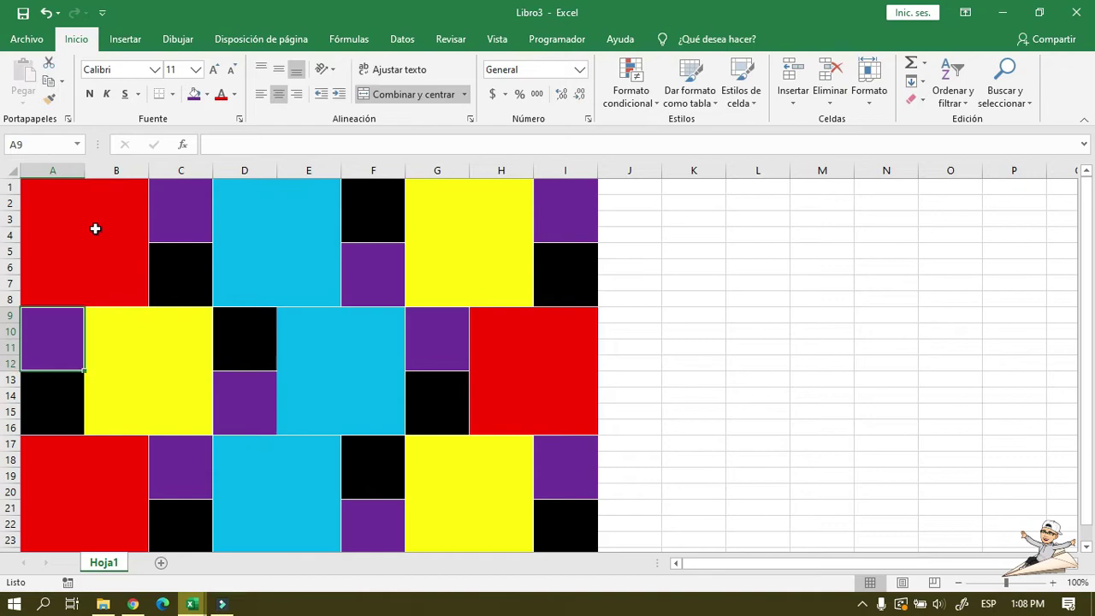
click(98, 247)
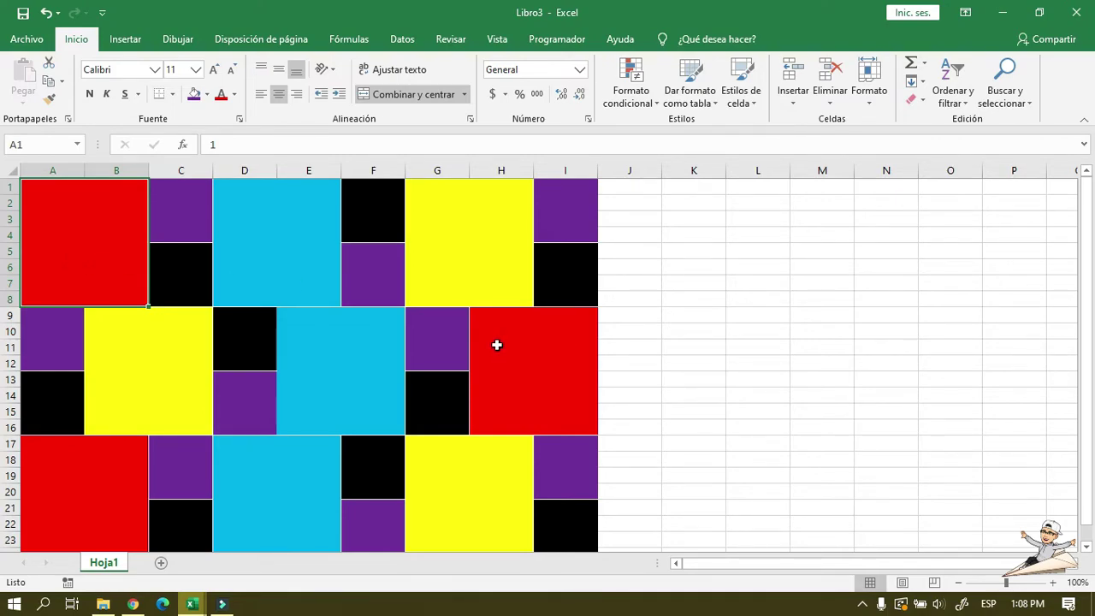
click(824, 253)
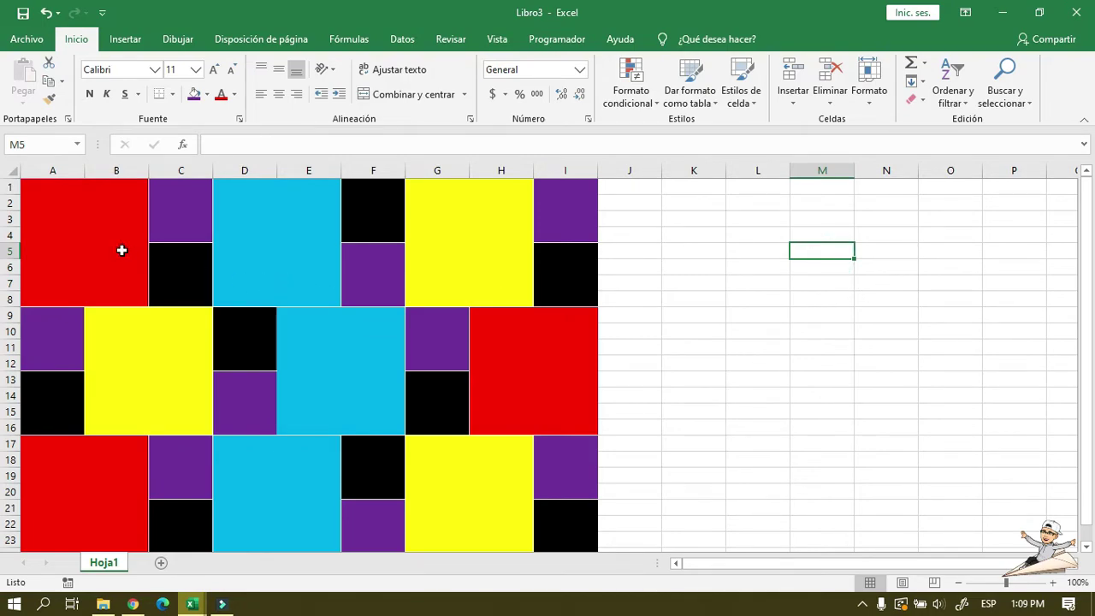
click(100, 235)
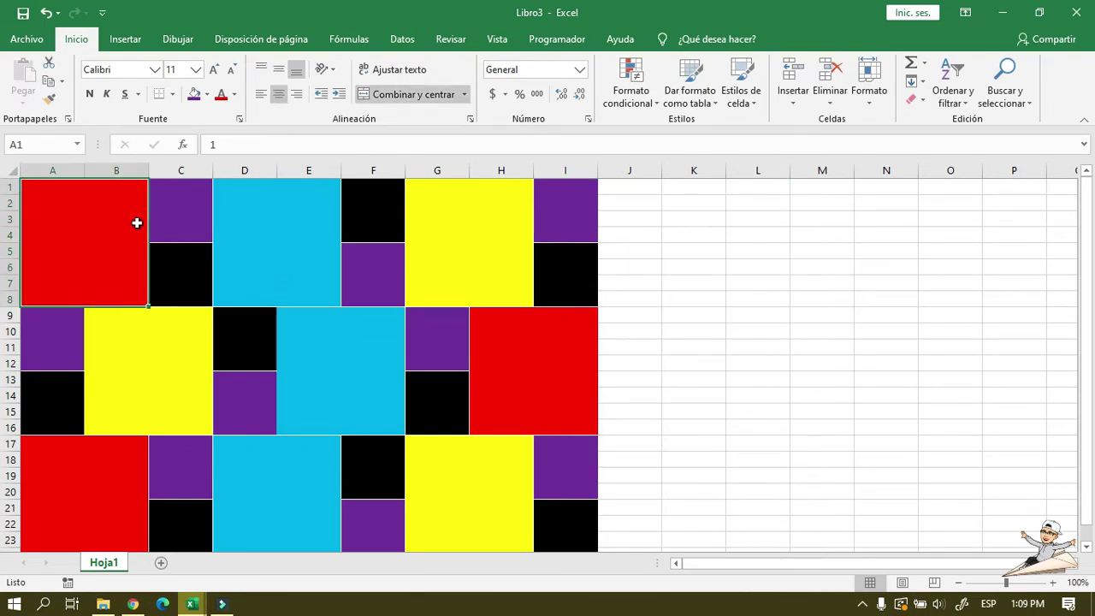
click(234, 96)
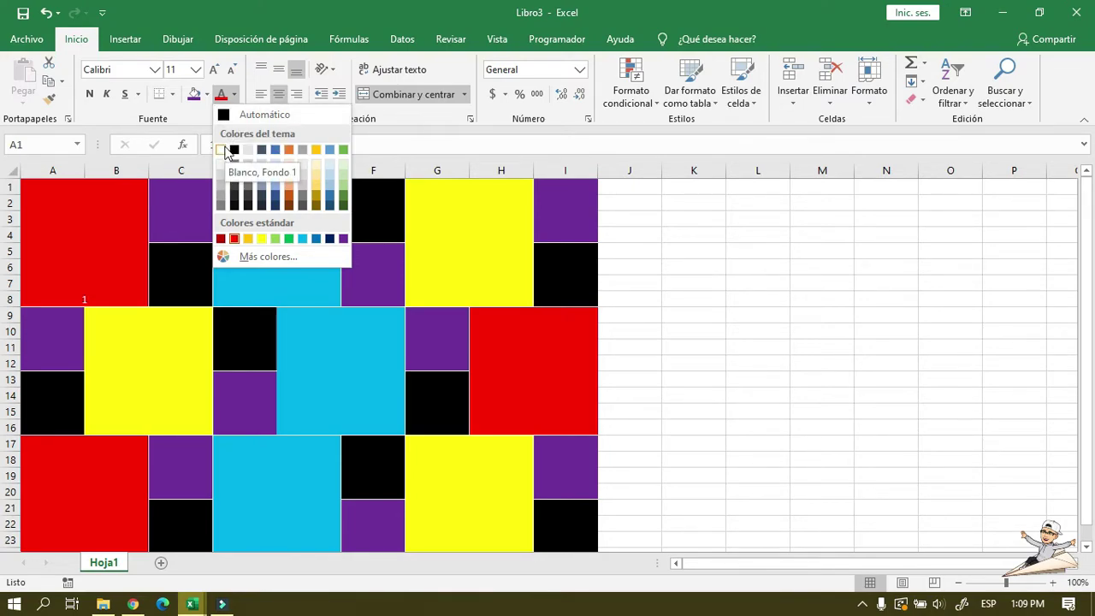
click(225, 151)
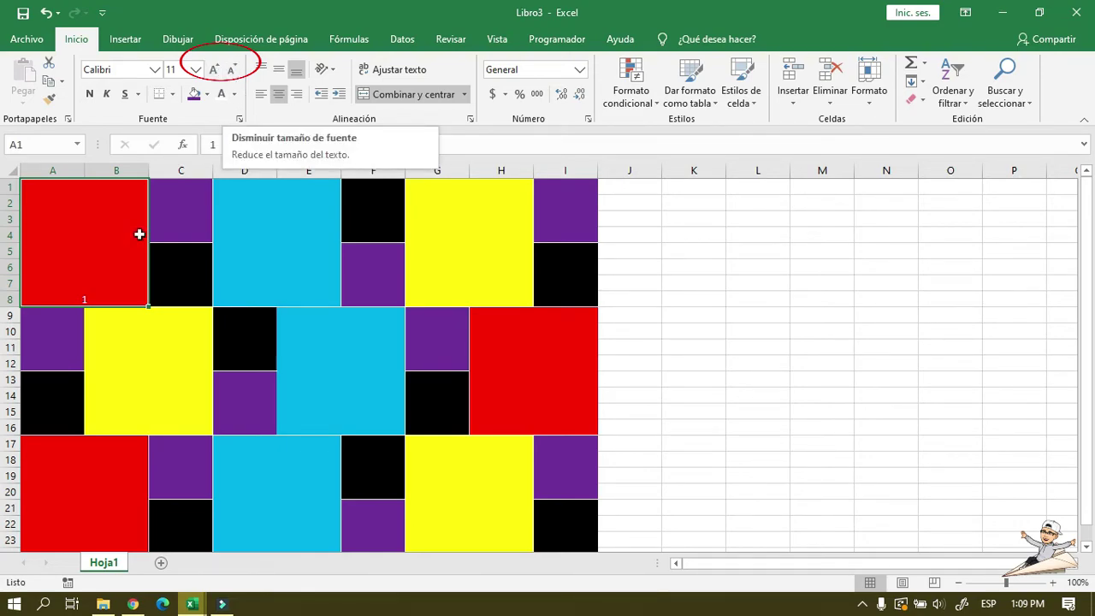
- Increase the font size of the 1 in A1 to 72 points
click(214, 70)
click(214, 70)
click(214, 71)
double_click(214, 70)
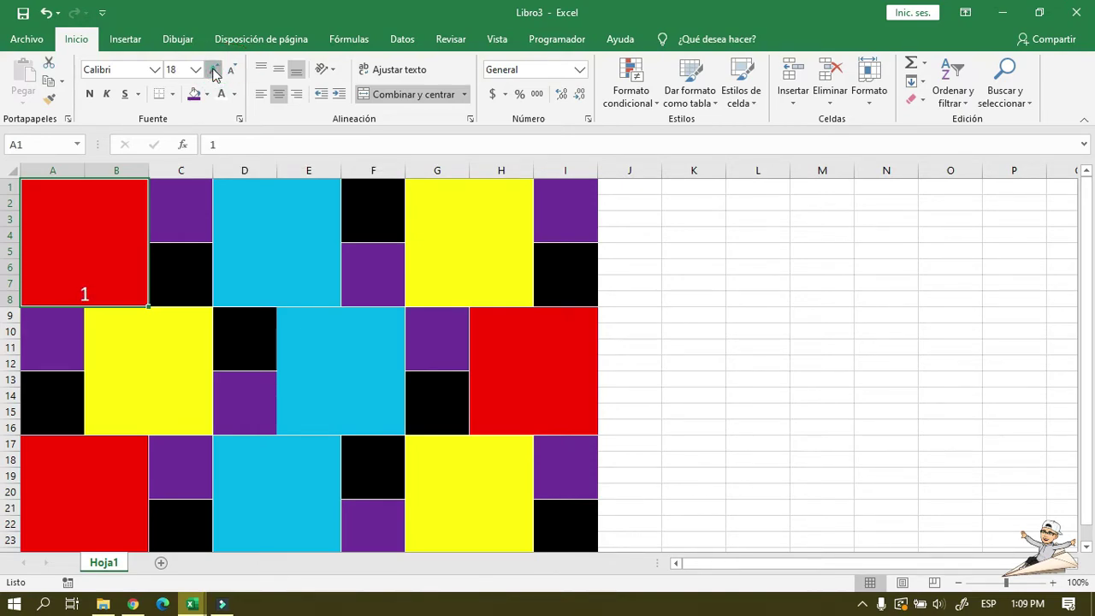
double_click(214, 71)
double_click(214, 70)
double_click(214, 70)
click(214, 70)
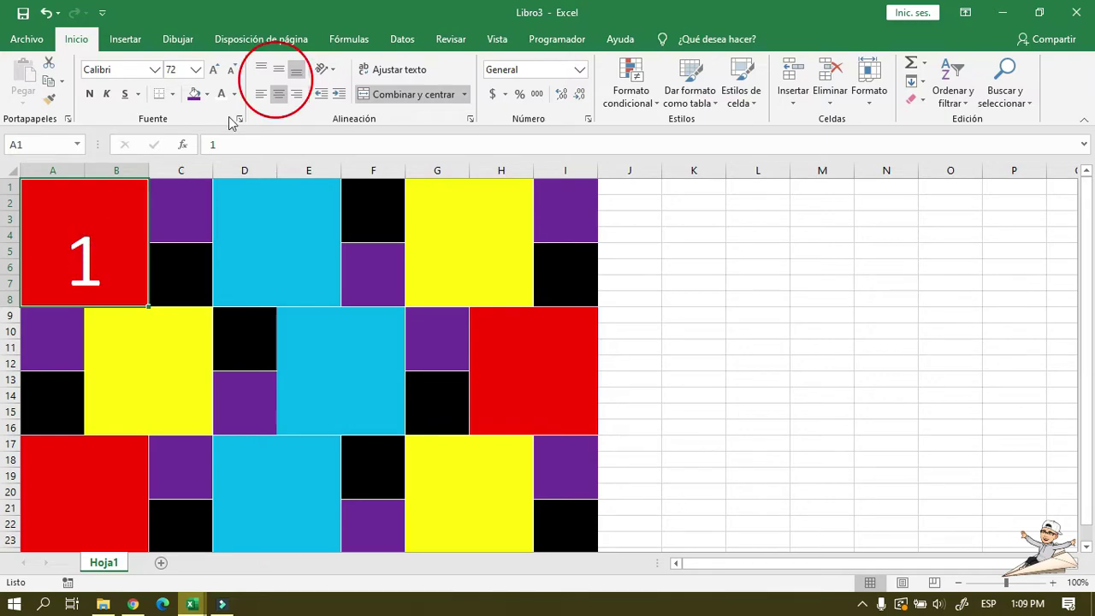
- Middle-align the red 1 in A1, then put a 1 into blocks C1, D1, F5, G1, I1 and F1
click(278, 69)
click(181, 222)
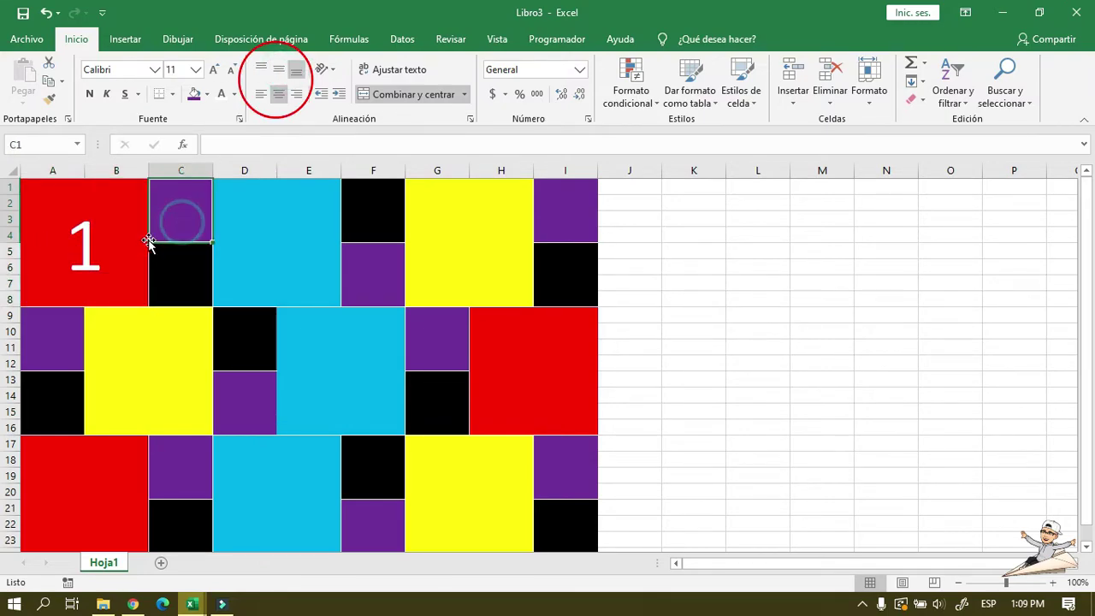
text(1)
key(Return)
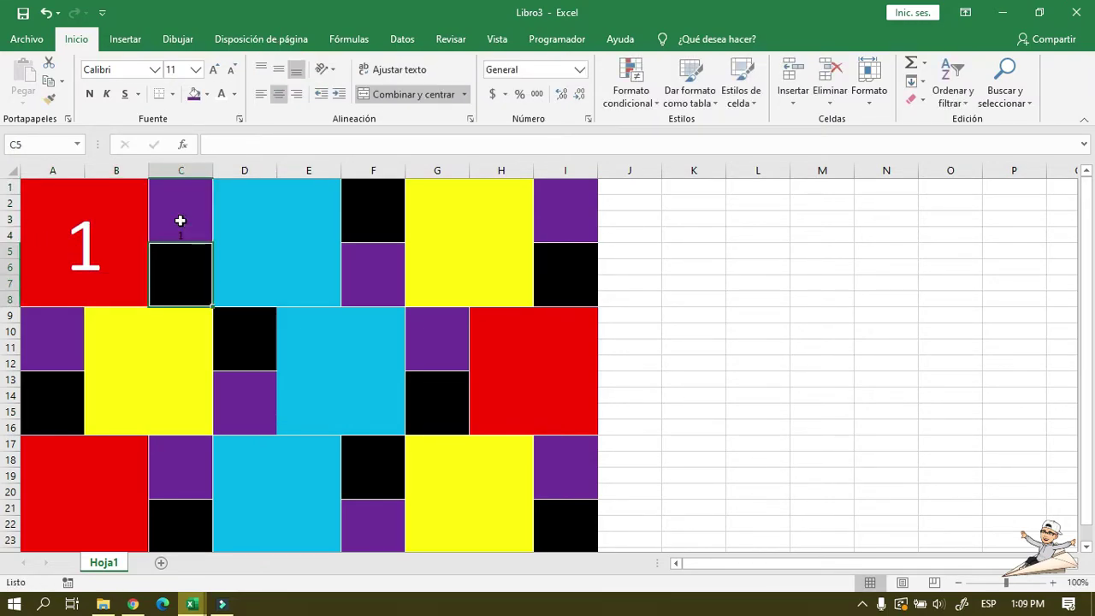
click(245, 229)
text(1)
click(370, 214)
click(370, 265)
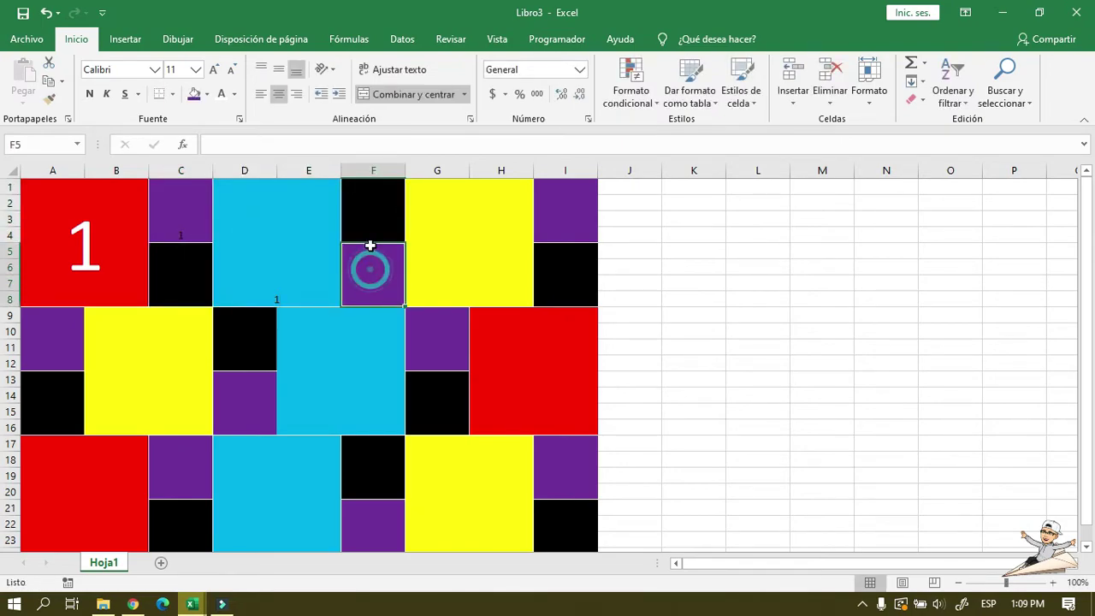
text(1)
click(466, 214)
text(1)
click(562, 283)
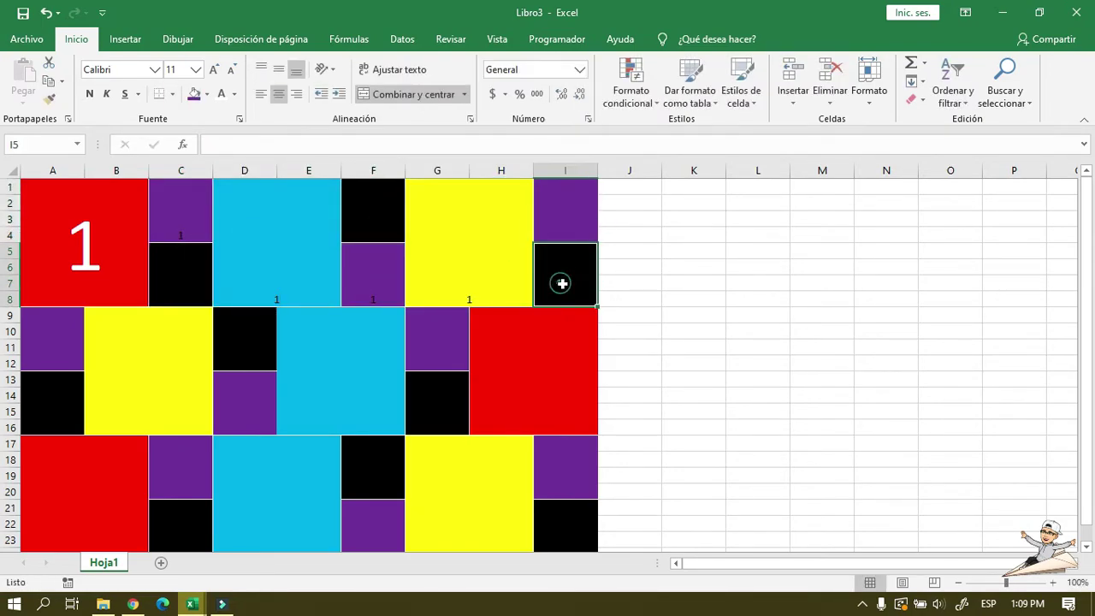
click(565, 226)
text(1)
click(368, 218)
text(1)
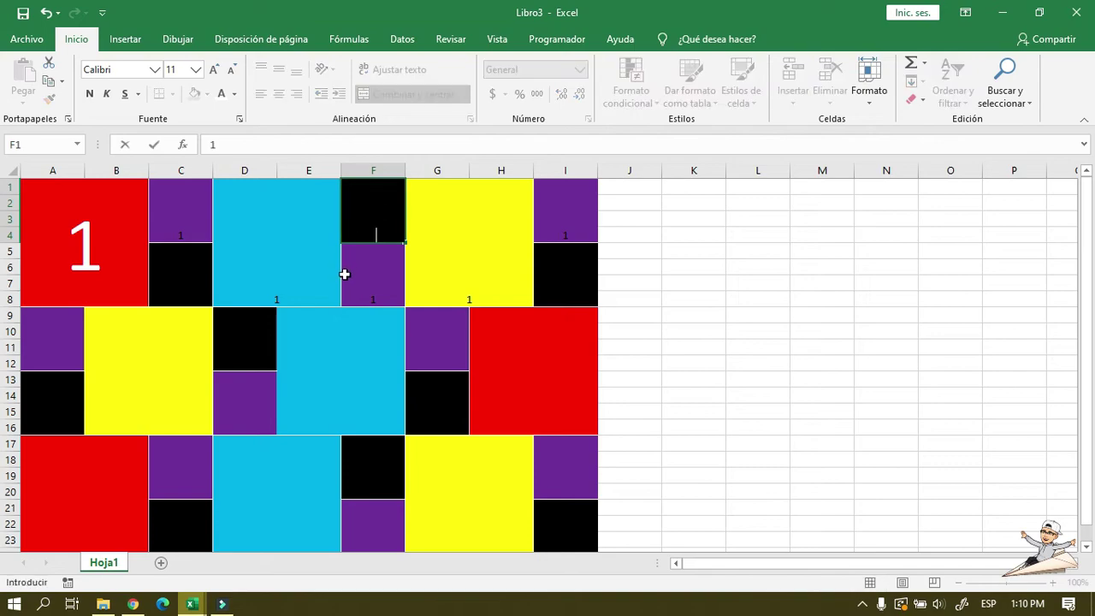
- Put a 1 into the middle-band blocks E9, G9, G13, D13 and A9
click(334, 345)
text(1)
click(413, 345)
text(1)
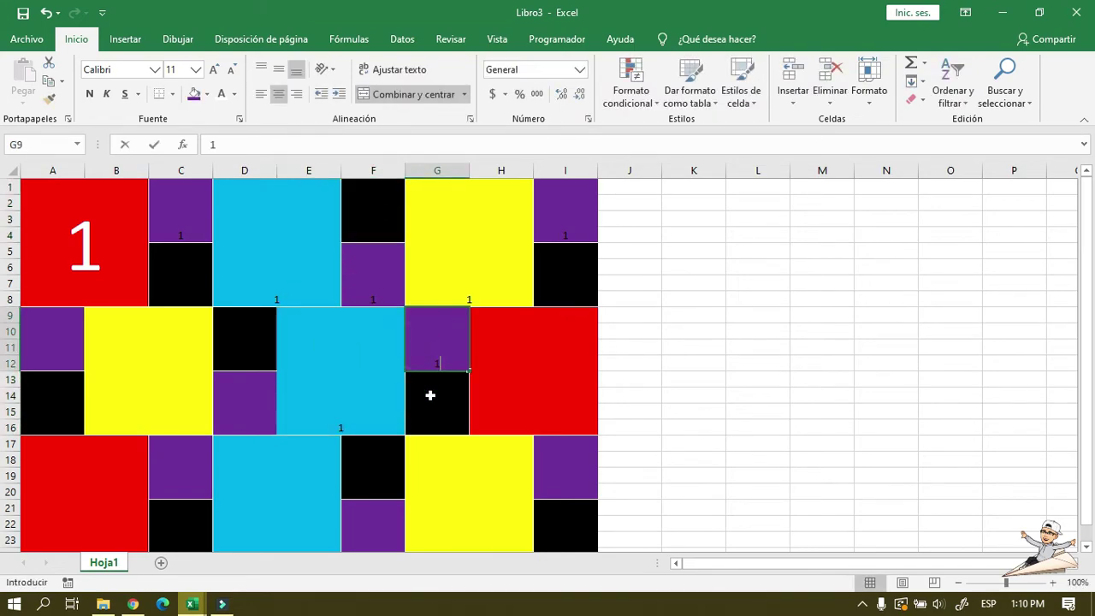
click(433, 397)
text(1)
click(501, 369)
click(245, 354)
click(242, 402)
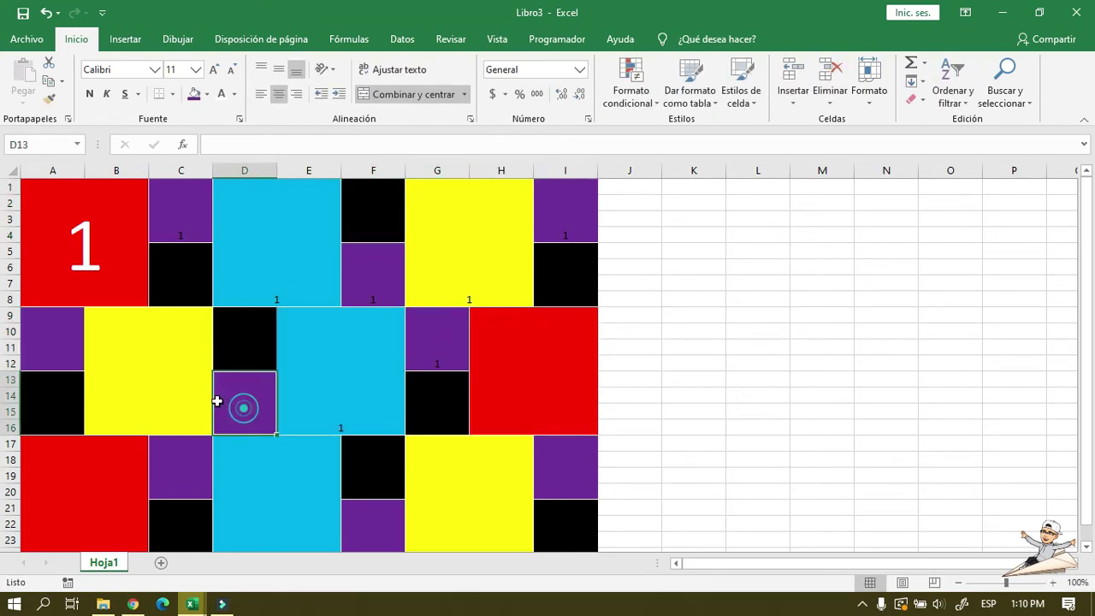
text(1)
click(139, 371)
click(25, 343)
text(1)
click(49, 386)
click(244, 347)
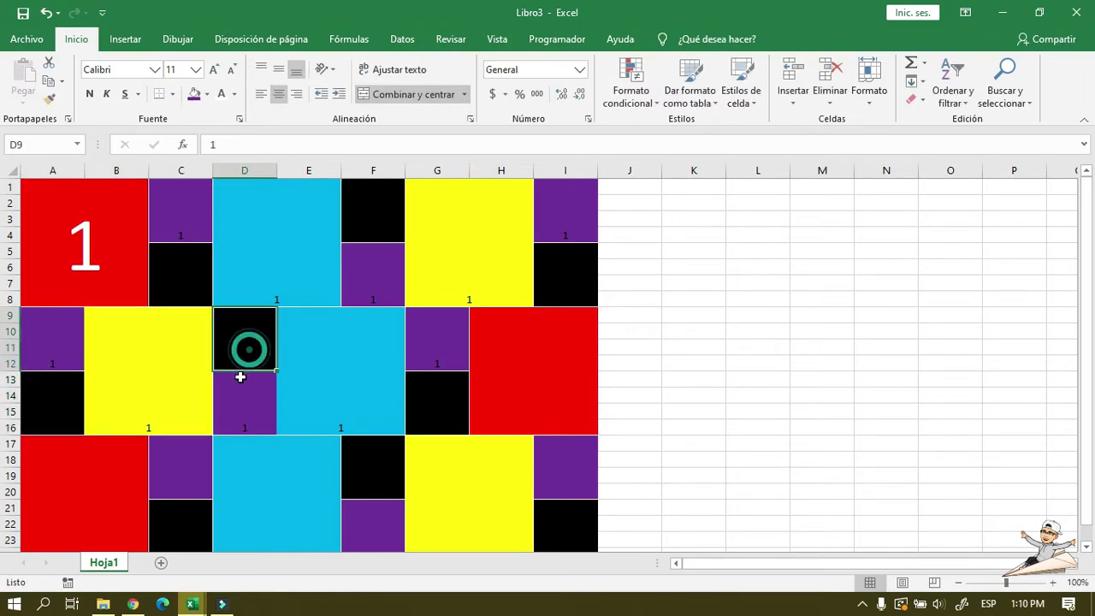
- Put a 1 into the bottom-band blocks A17, C17 and I17
click(68, 448)
text(1)
click(183, 454)
text(1)
click(171, 525)
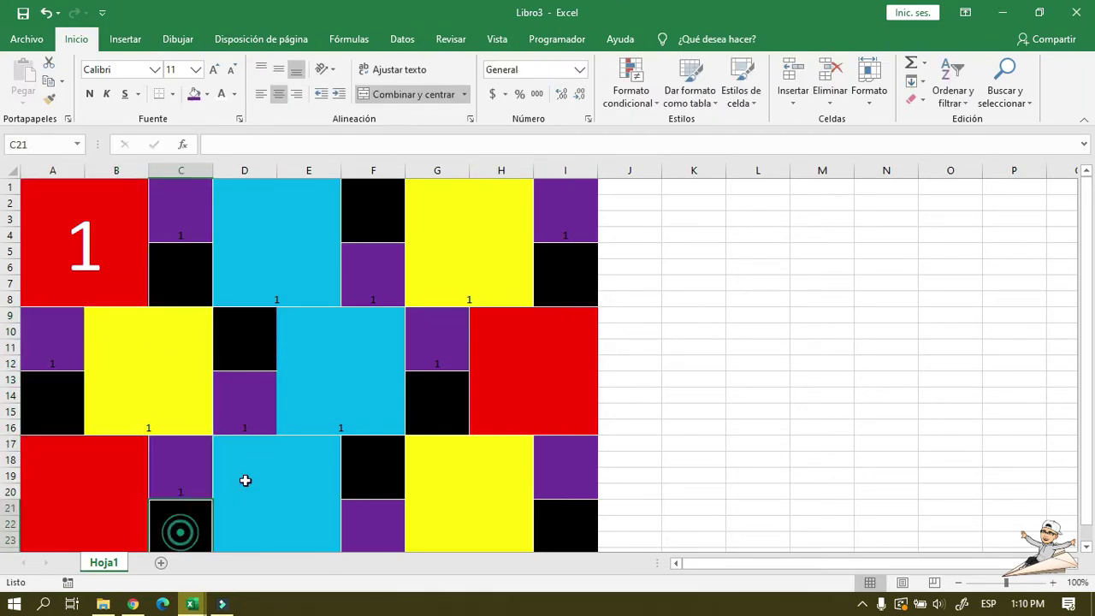
click(245, 477)
click(387, 472)
click(384, 516)
click(450, 480)
text(1)
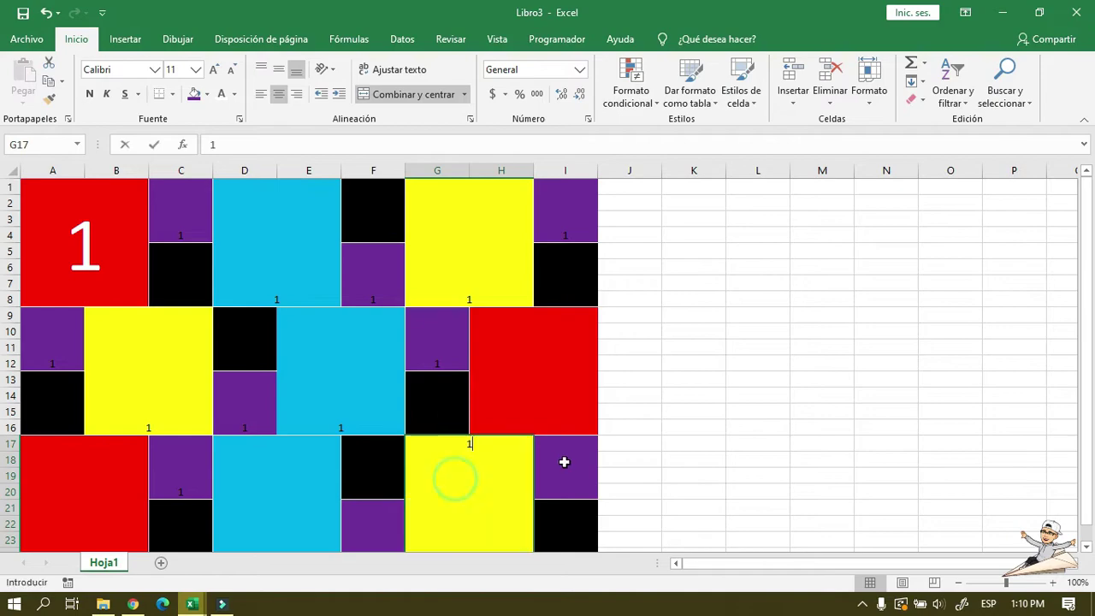
click(573, 463)
text(1)
click(578, 505)
click(685, 445)
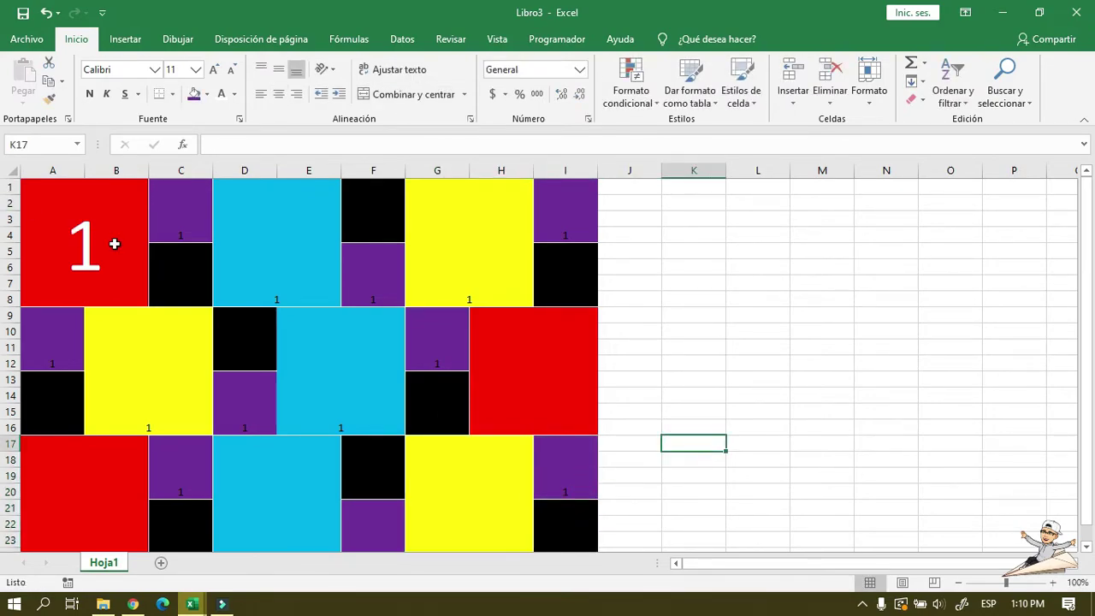
- Make every 1 in the A1:I23 grid white, middle-aligned and enlarged to 36 points
scroll(121, 254, down, 1)
scroll(217, 297, up, 1)
drag(161, 243, 557, 501)
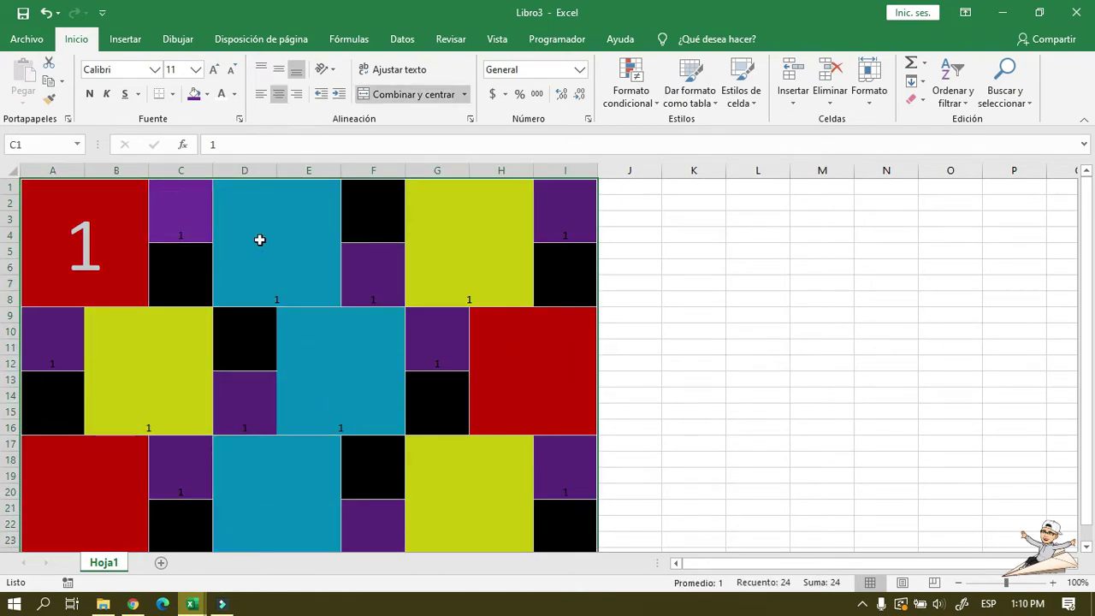
click(279, 69)
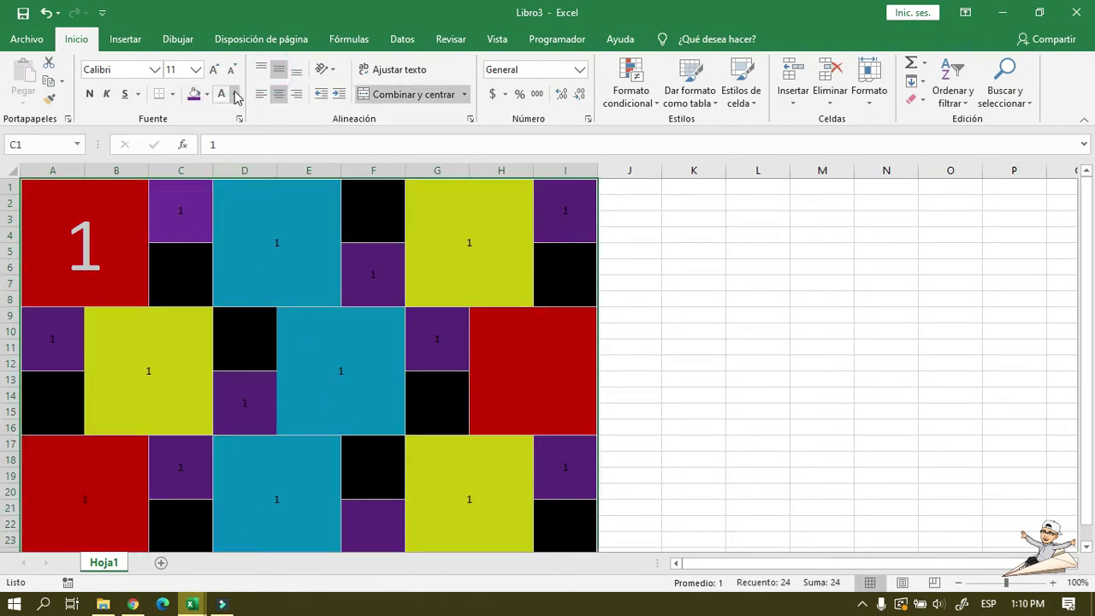
click(234, 95)
click(221, 150)
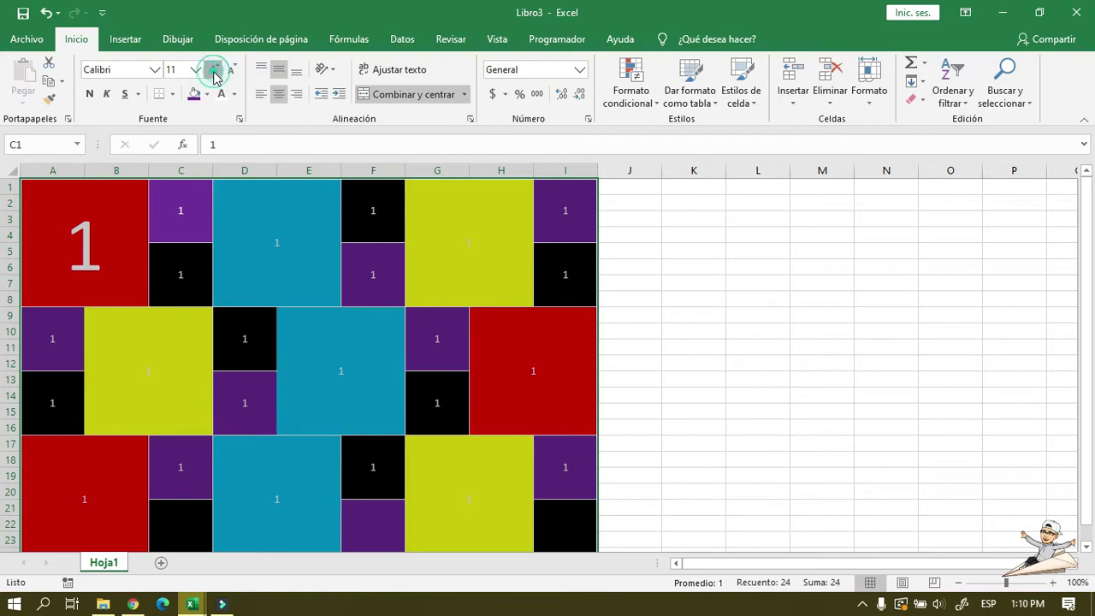
click(215, 70)
double_click(215, 70)
double_click(214, 71)
click(215, 70)
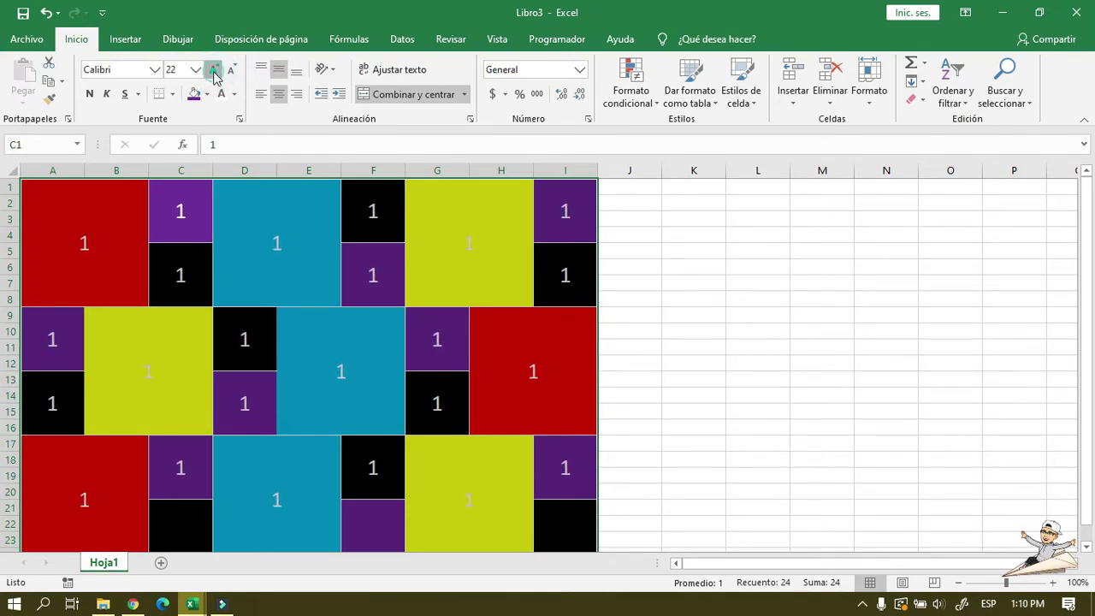
double_click(215, 70)
- Type 1 into the remaining blocks I21, C21 and F21
scroll(464, 252, down, 1)
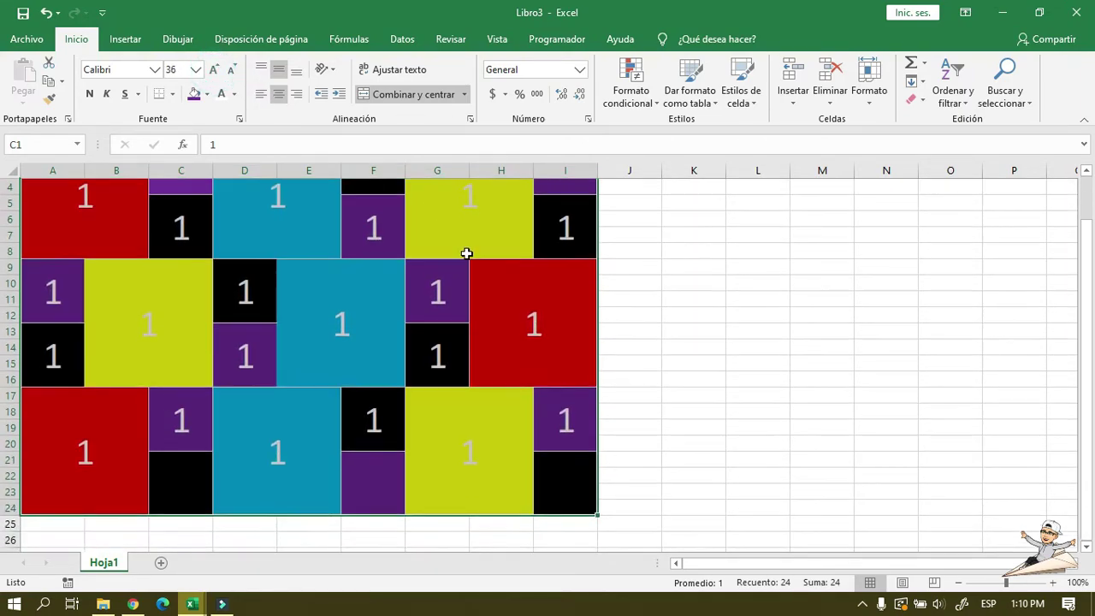
click(645, 382)
click(571, 500)
text(1)
key(Return)
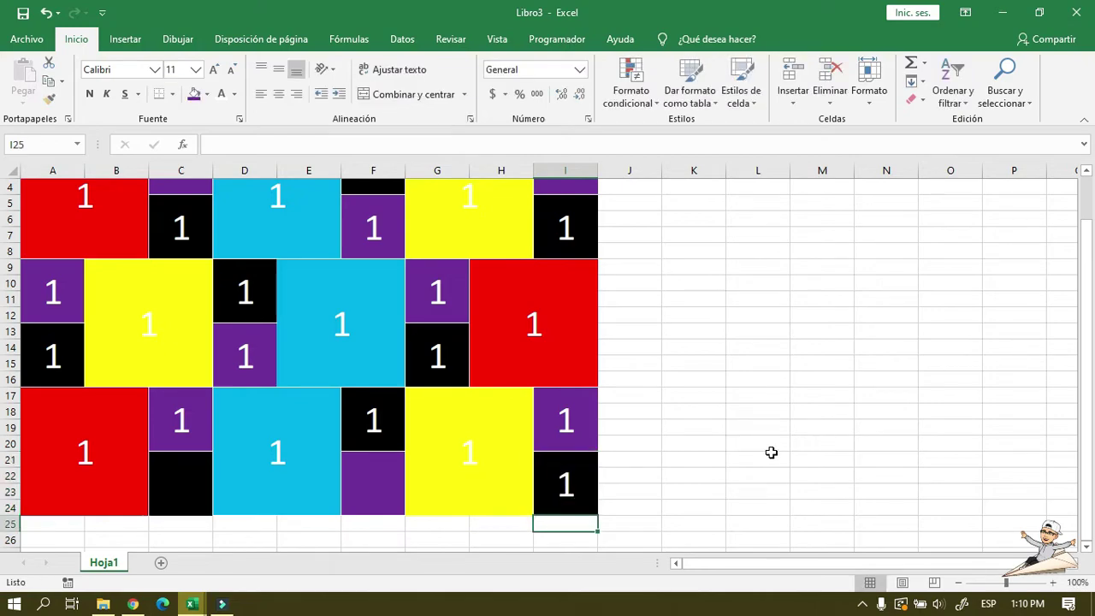
click(177, 506)
text(1)
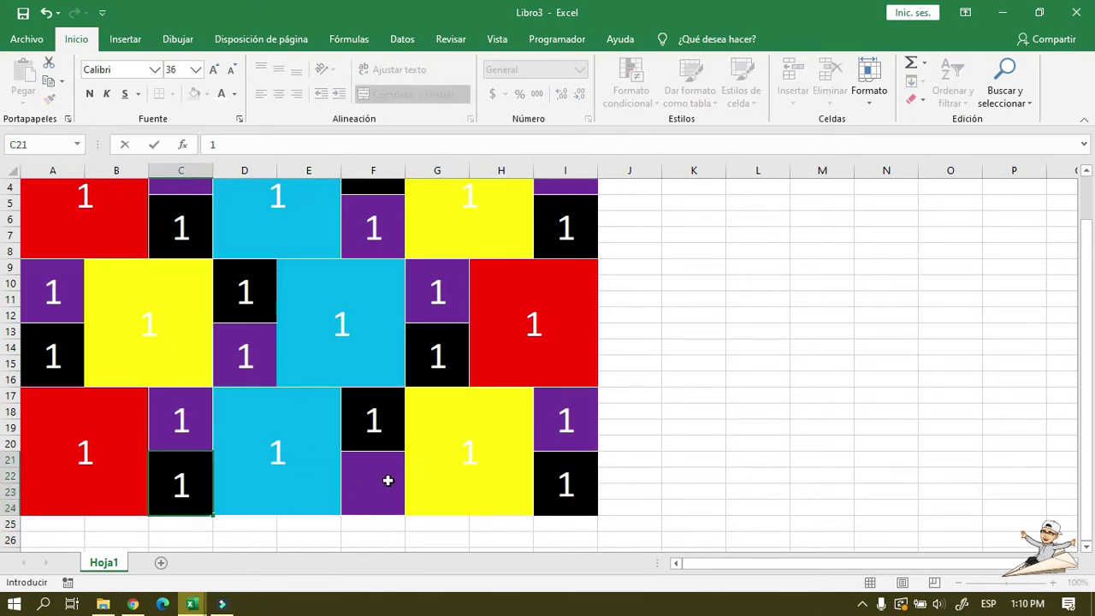
click(388, 481)
text(1)
click(676, 428)
scroll(594, 434, up, 1)
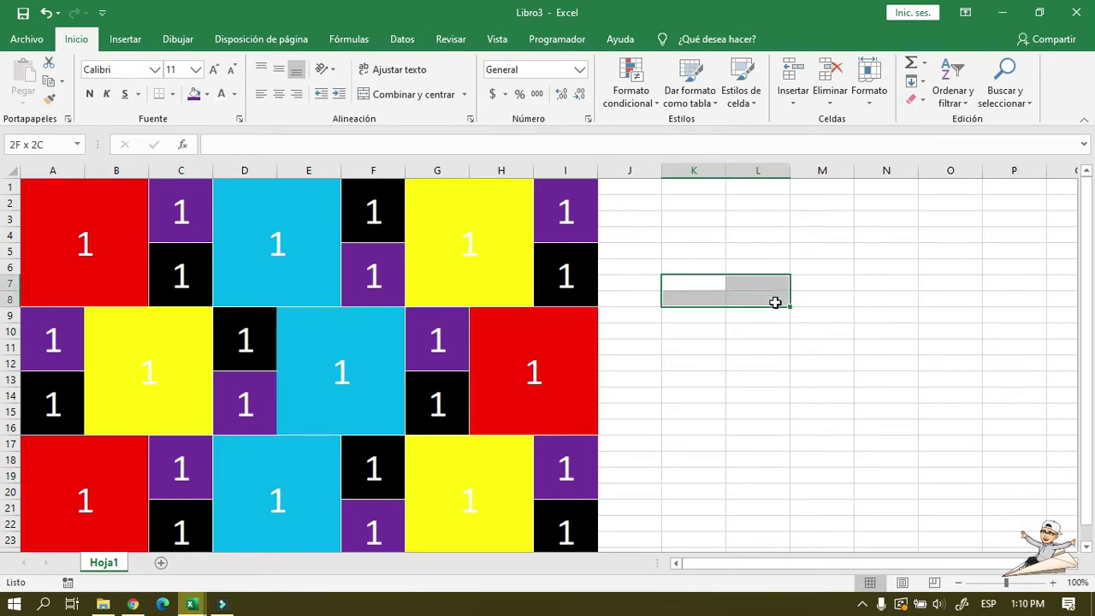
- Merge K7:L8, K12:L13, K18:L19 and M7:M8 each into a single cell
drag(675, 283, 775, 301)
click(385, 95)
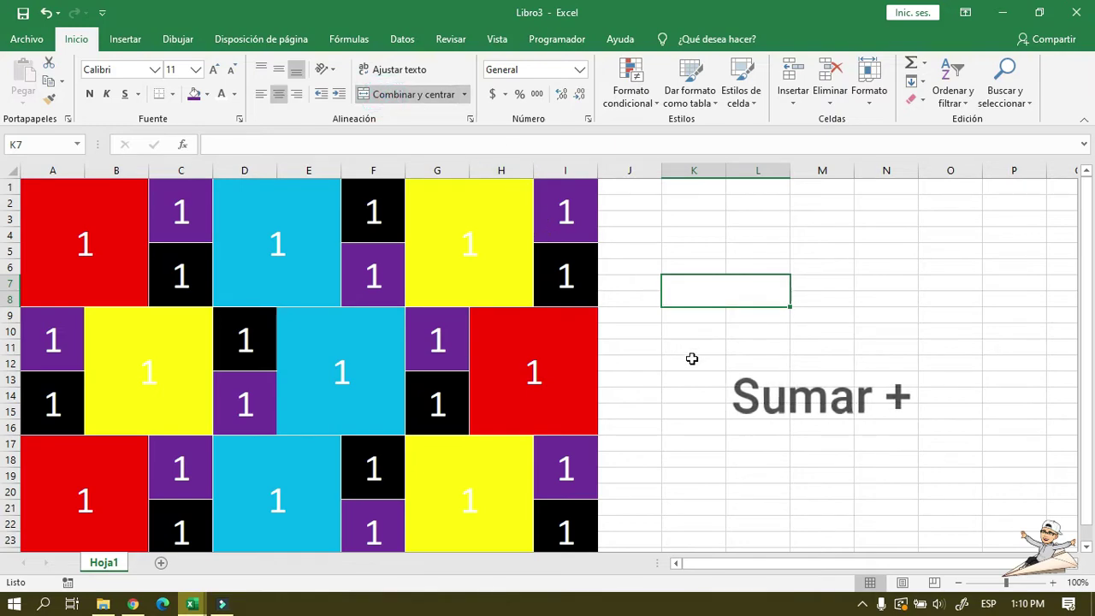
drag(676, 363, 774, 380)
click(387, 94)
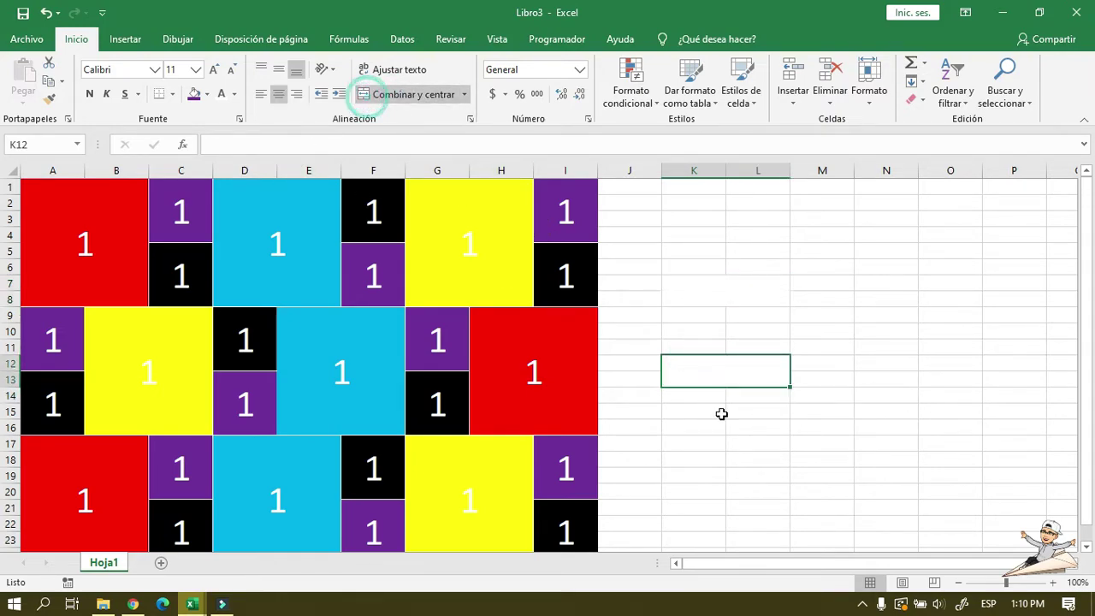
mouse_move(690, 454)
mouse_down()
mouse_move(741, 460)
mouse_move(741, 476)
mouse_up()
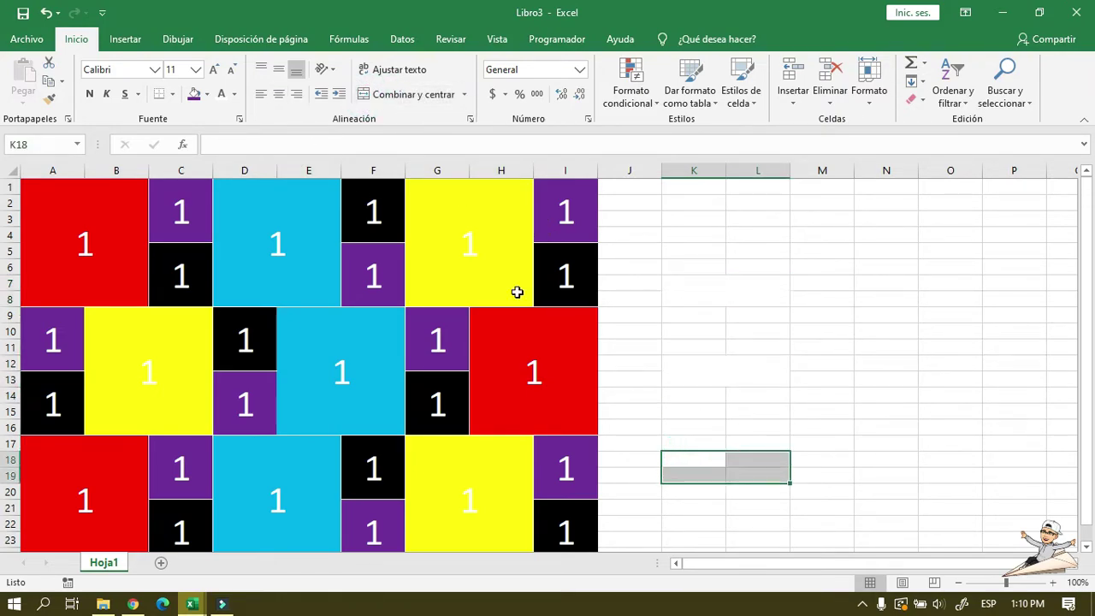
click(403, 95)
click(692, 285)
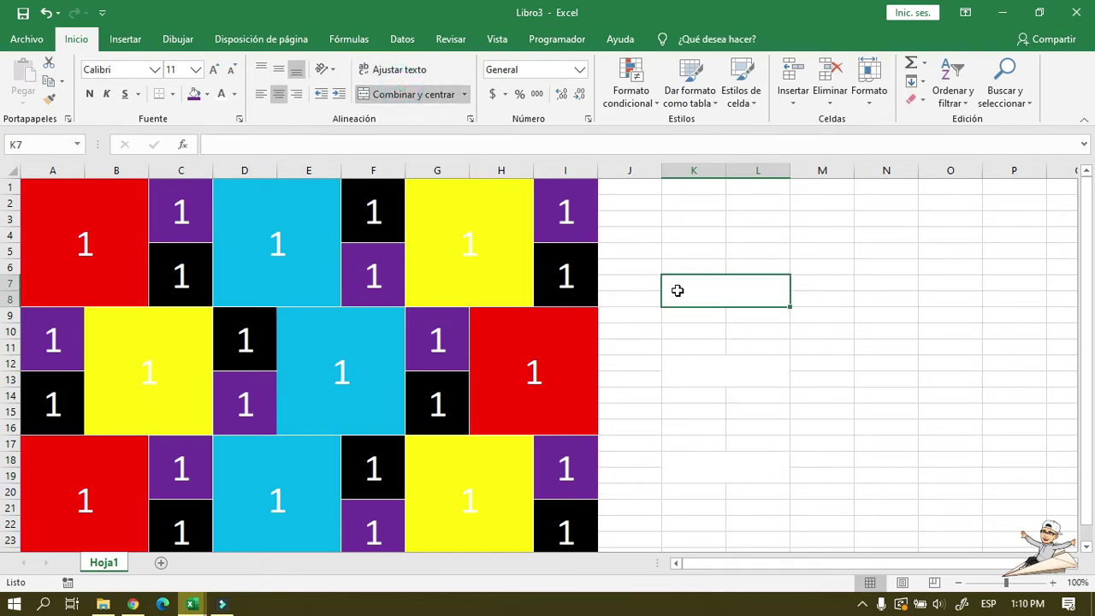
drag(829, 285, 827, 298)
click(403, 94)
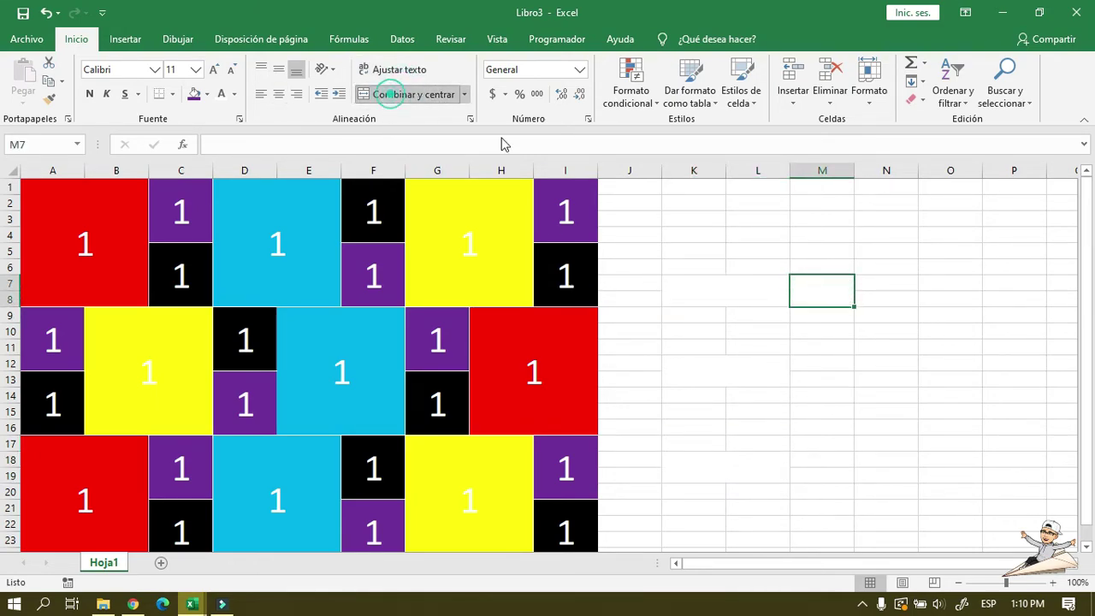
click(752, 294)
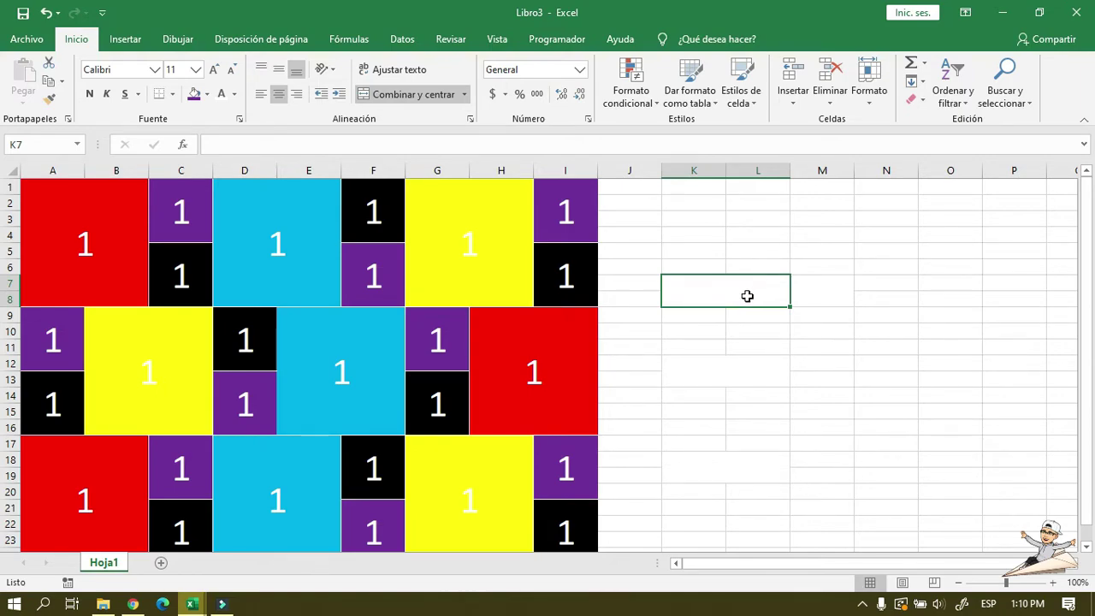
- Label merged cell K7 as ROJOS Y AZULES
text(ROJOS Y A)
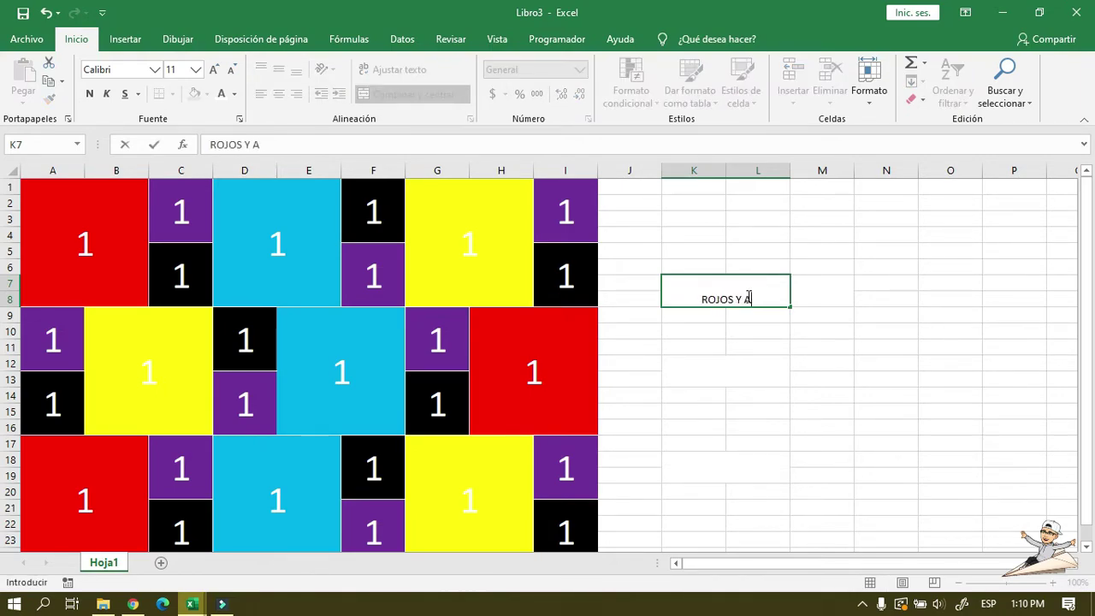
text(ZULS)
key(BackSpace)
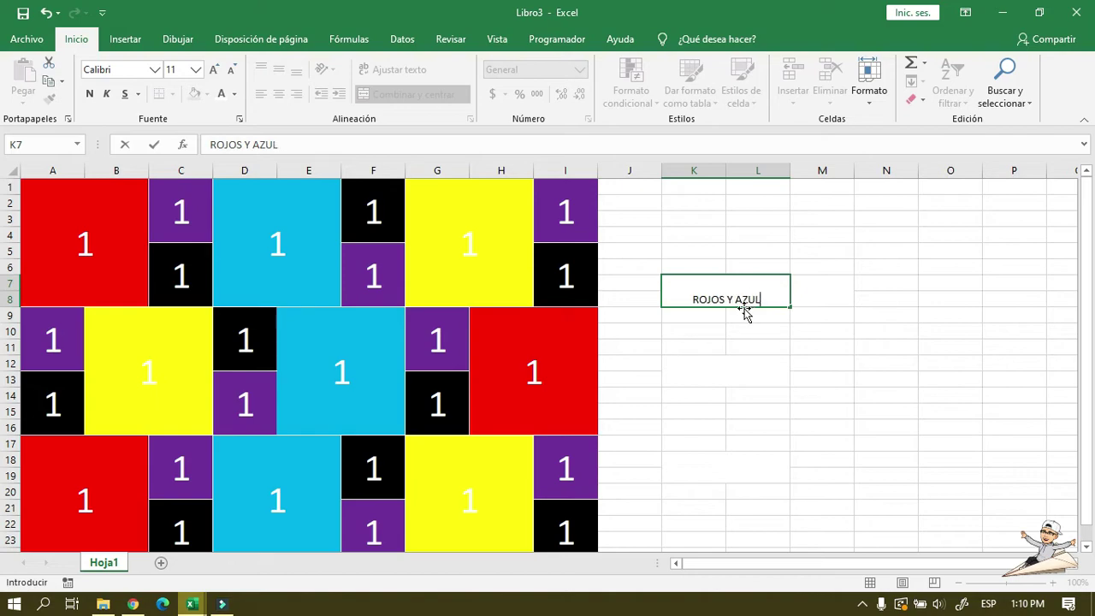
text(ES)
click(707, 370)
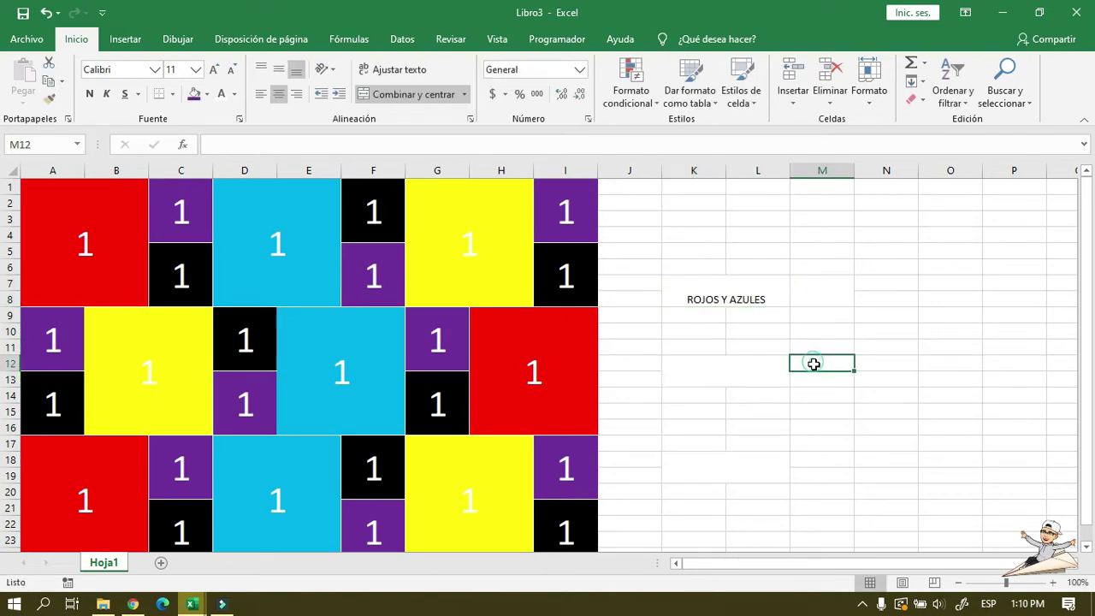
- Merge M12:M13 and label K12 as AMARILLOS Y NEGROS
drag(813, 362, 814, 378)
click(408, 98)
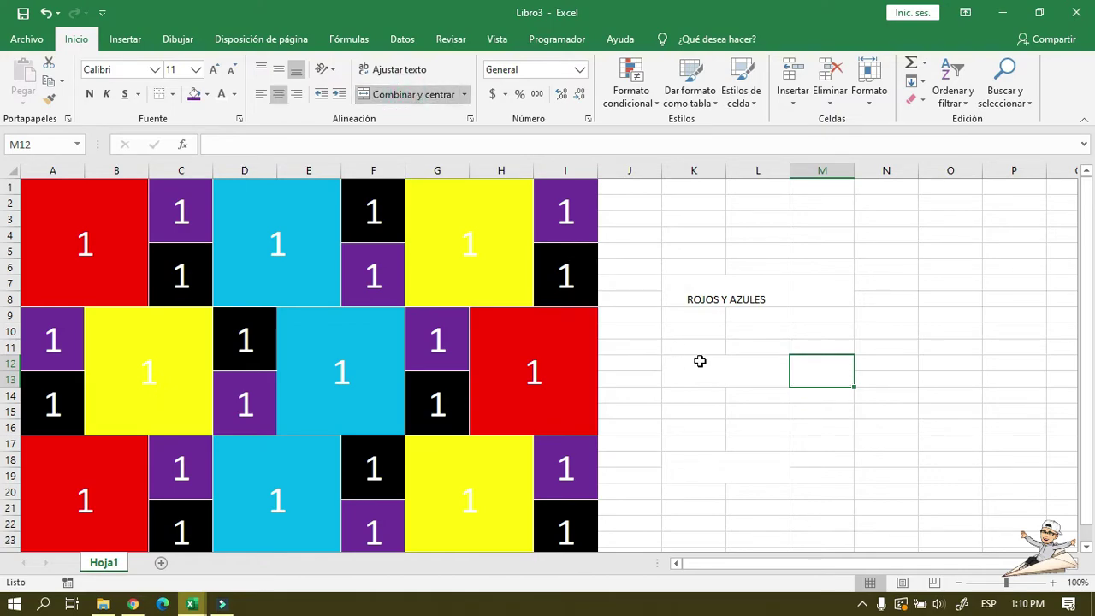
click(702, 365)
text(RILL)
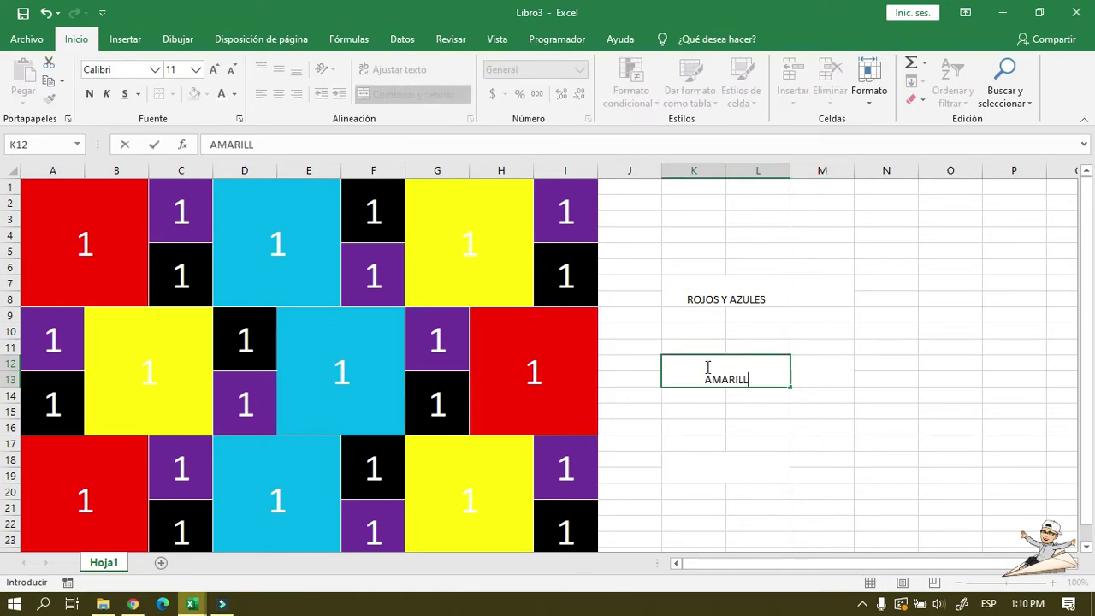
text(OS Y )
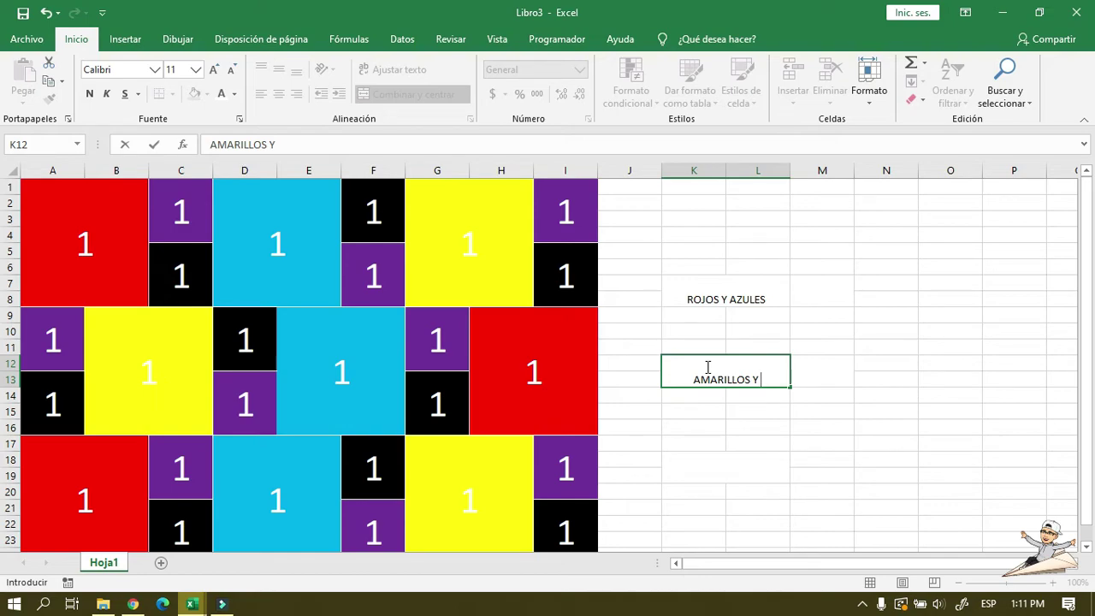
text(NEGROS)
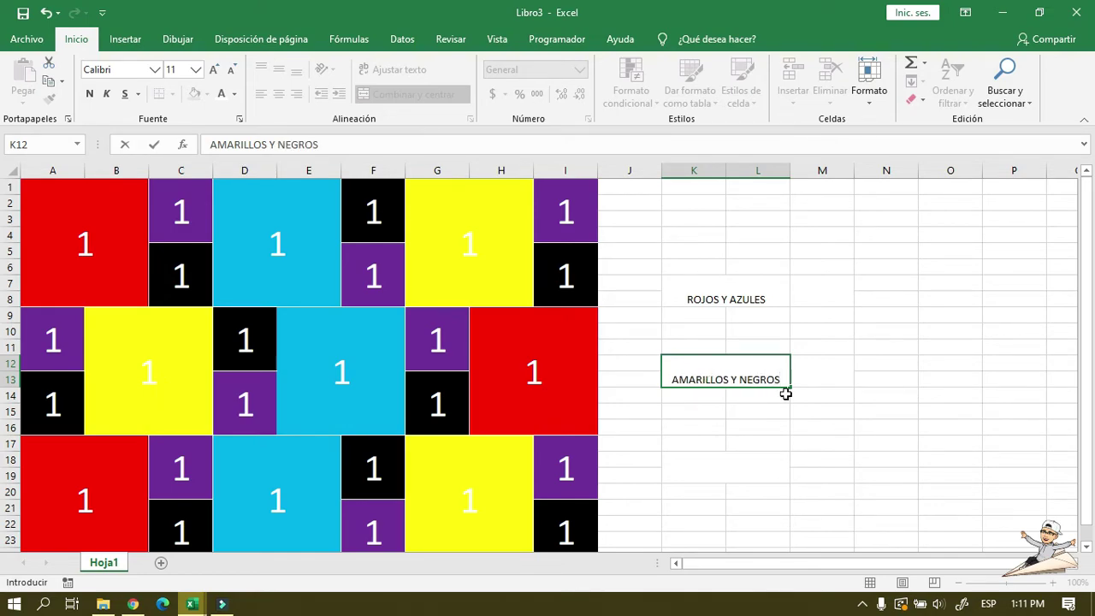
click(707, 459)
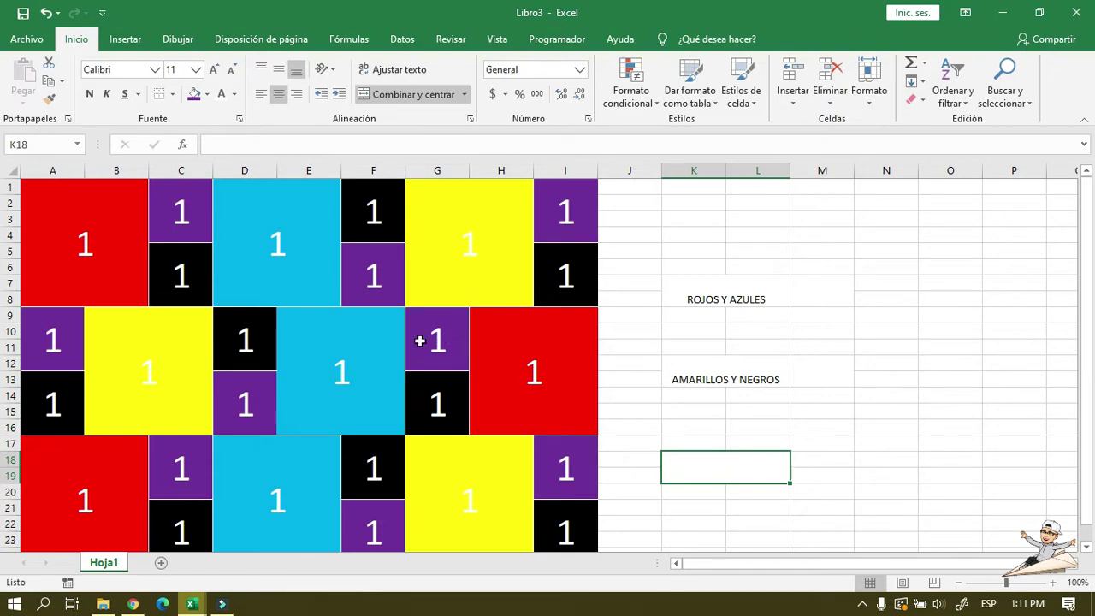
- Label K18 as MORADOS
text(MORADOS )
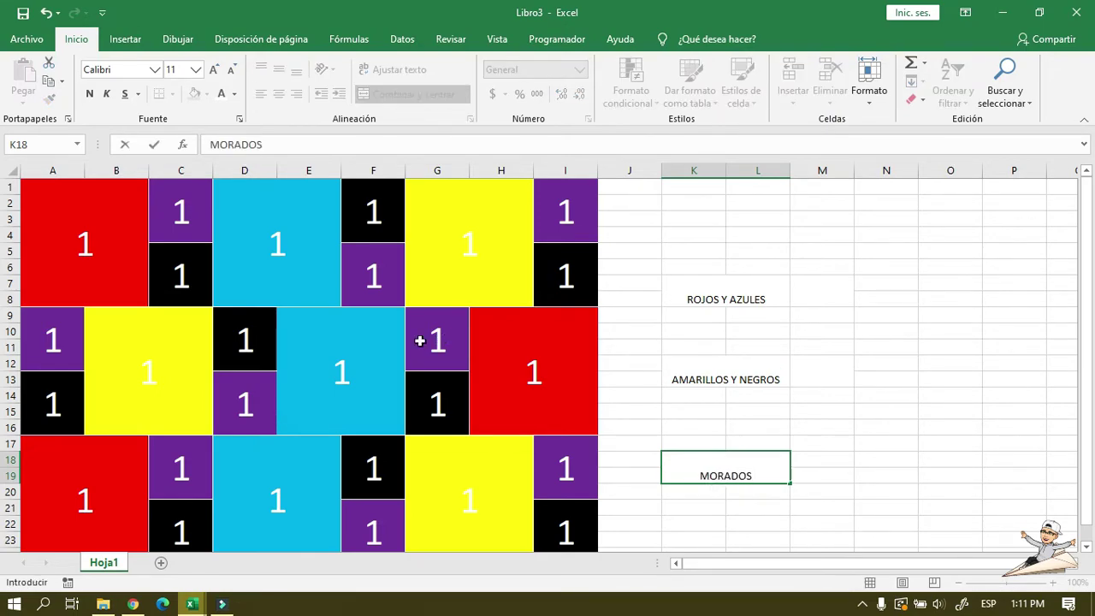
text(Y)
key(BackSpace)
key(BackSpace)
key(Return)
- Merge M18:M19 into the total cell beside MORADOS
click(805, 291)
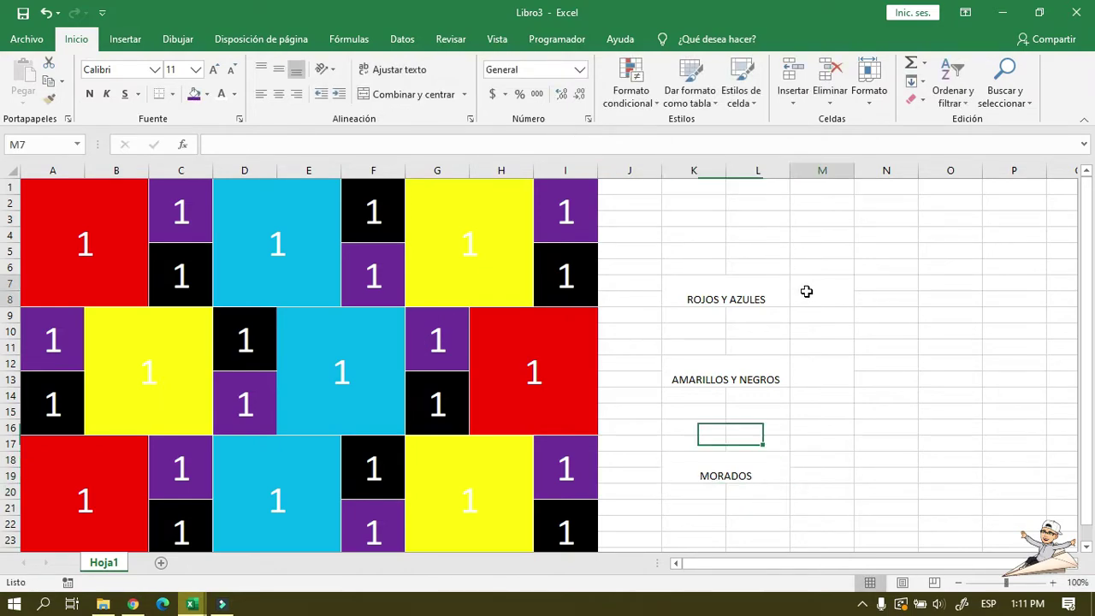
click(799, 361)
click(812, 456)
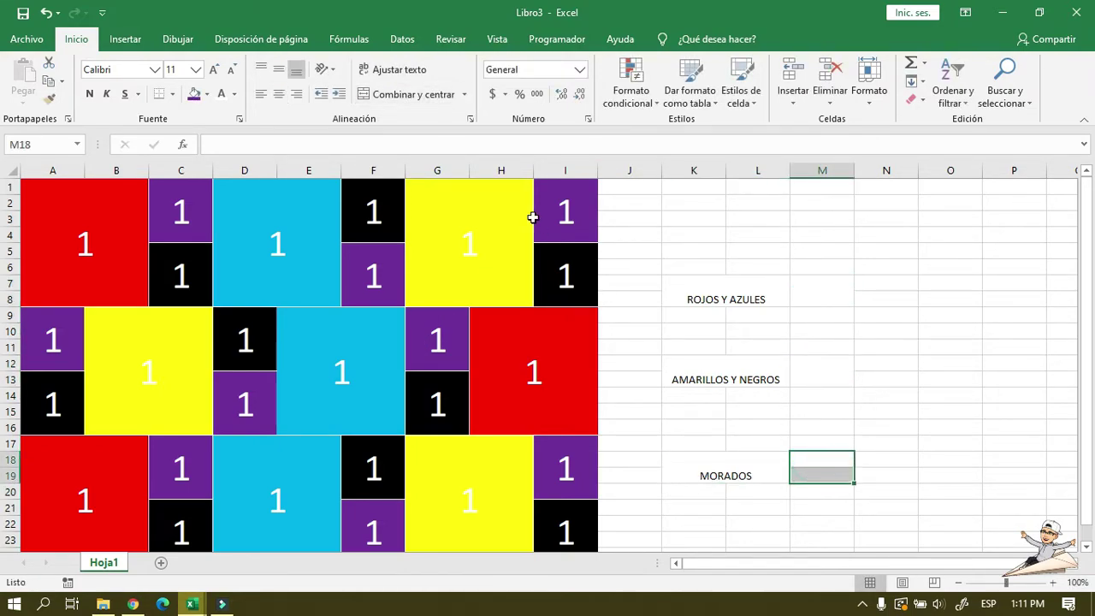
click(403, 94)
click(899, 361)
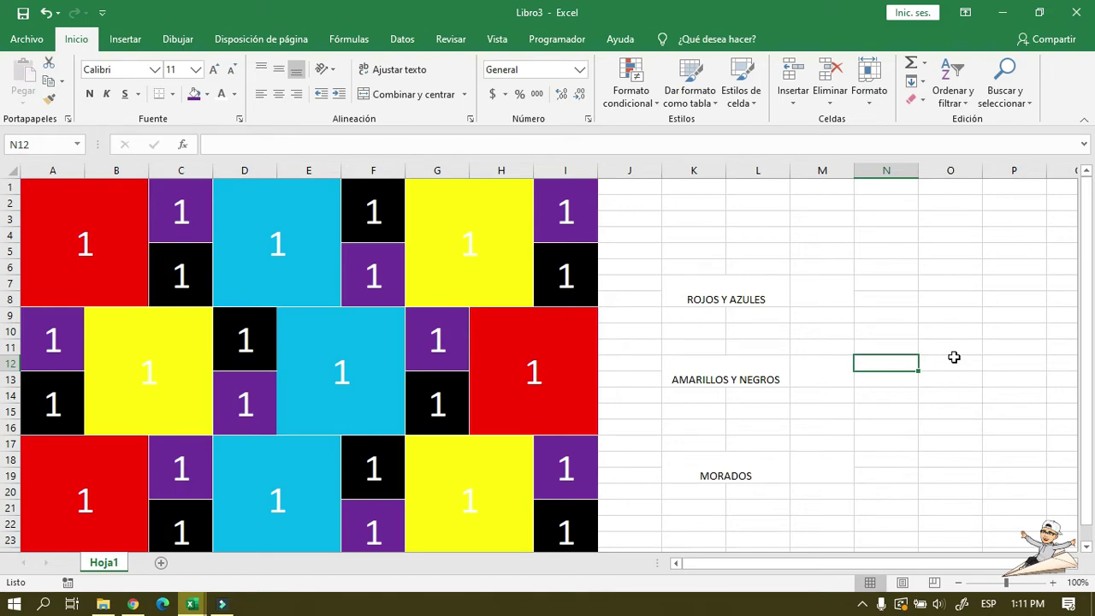
- Collapse the ribbon and start a formula with = in the M7 total beside ROJOS Y AZULES
click(830, 292)
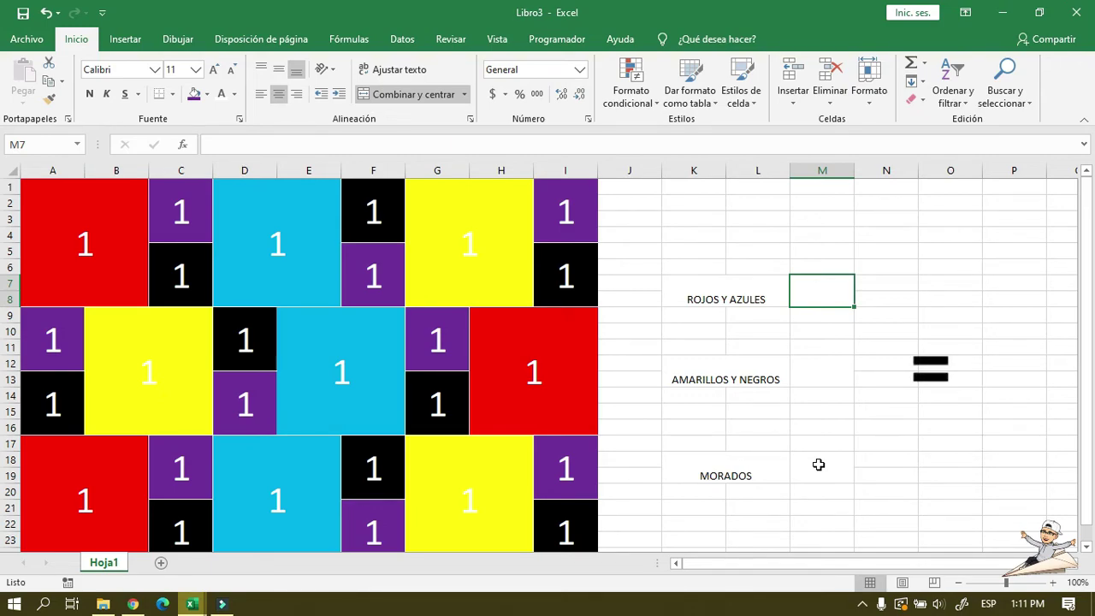
text(=)
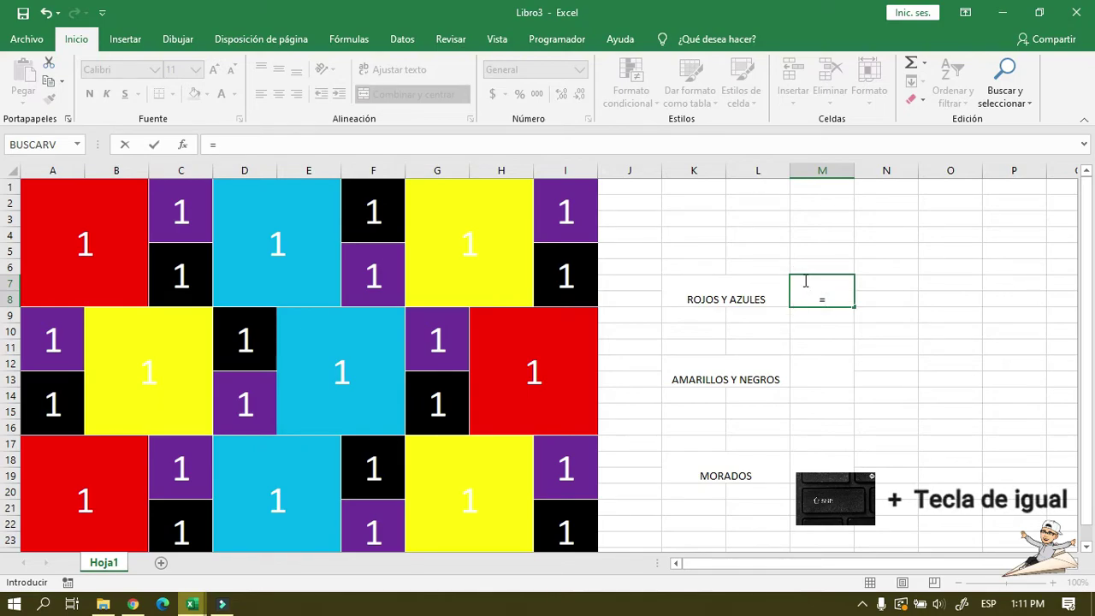
double_click(75, 38)
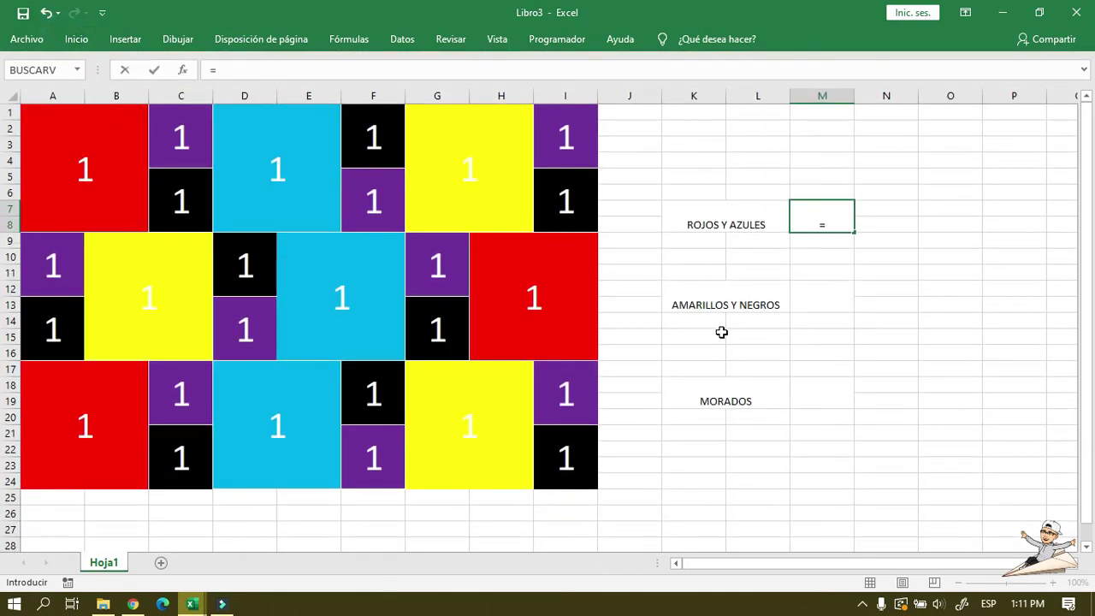
key(Escape)
click(835, 303)
ctrl+scroll(847, 282, up, 1)
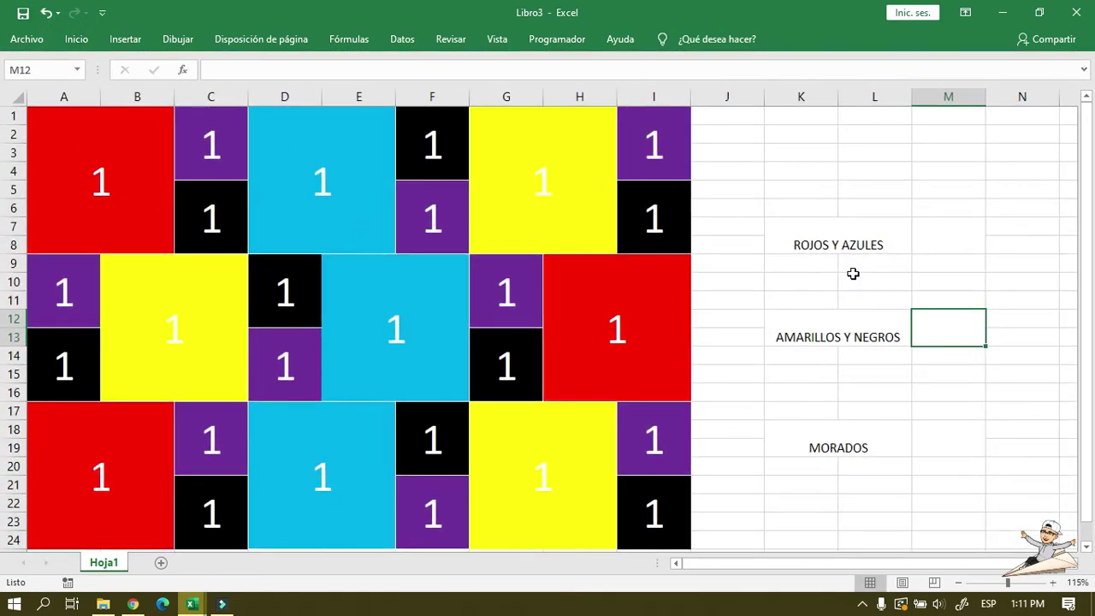
ctrl+scroll(863, 272, up, 1)
scroll(853, 274, down, 1)
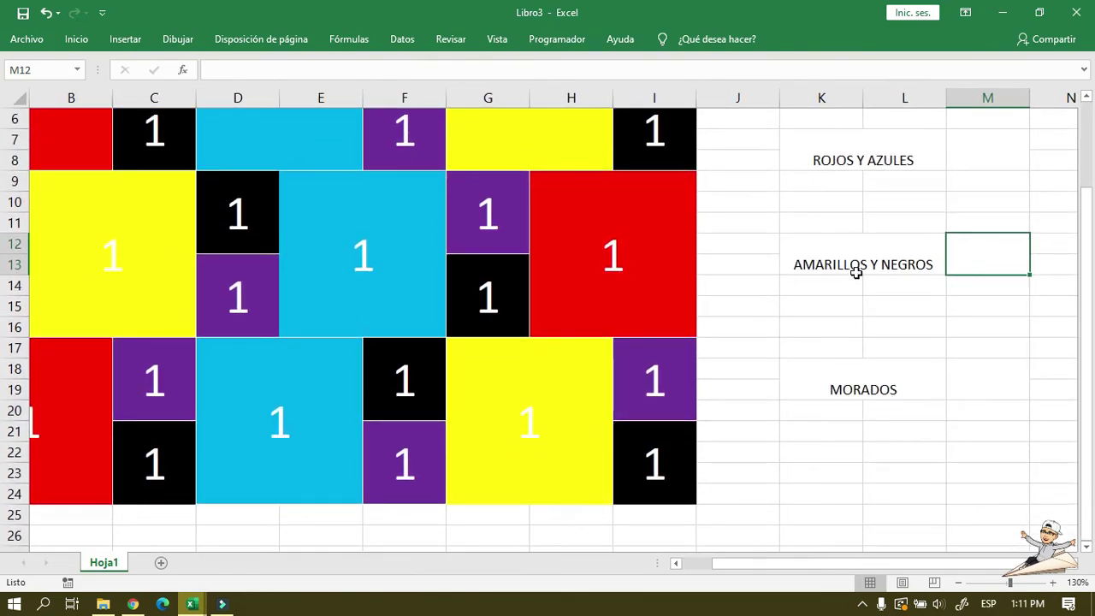
scroll(881, 262, down, 1)
scroll(877, 262, up, 3)
ctrl+scroll(878, 257, down, 1)
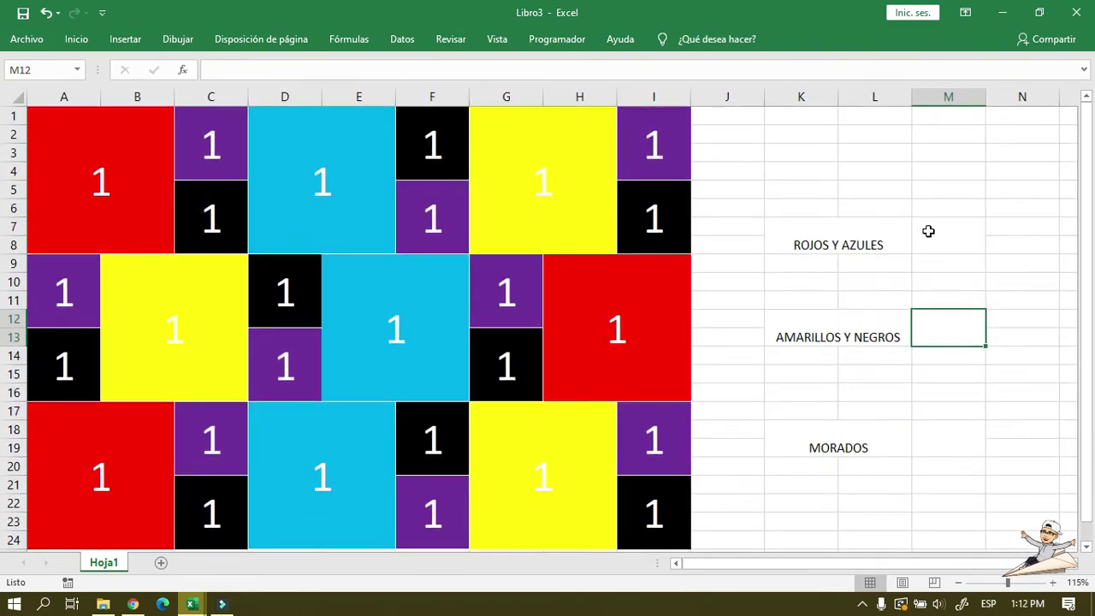
click(929, 232)
text(=)
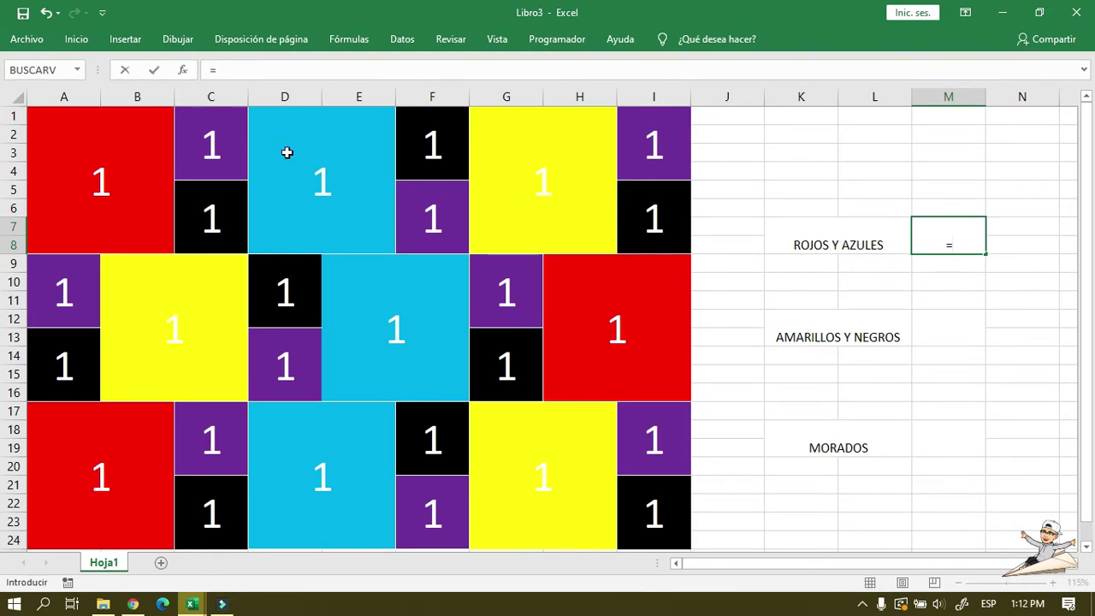
- Build the M7 sum from red and blue blocks A1, D1, E9, H9, A17 and D17
click(126, 169)
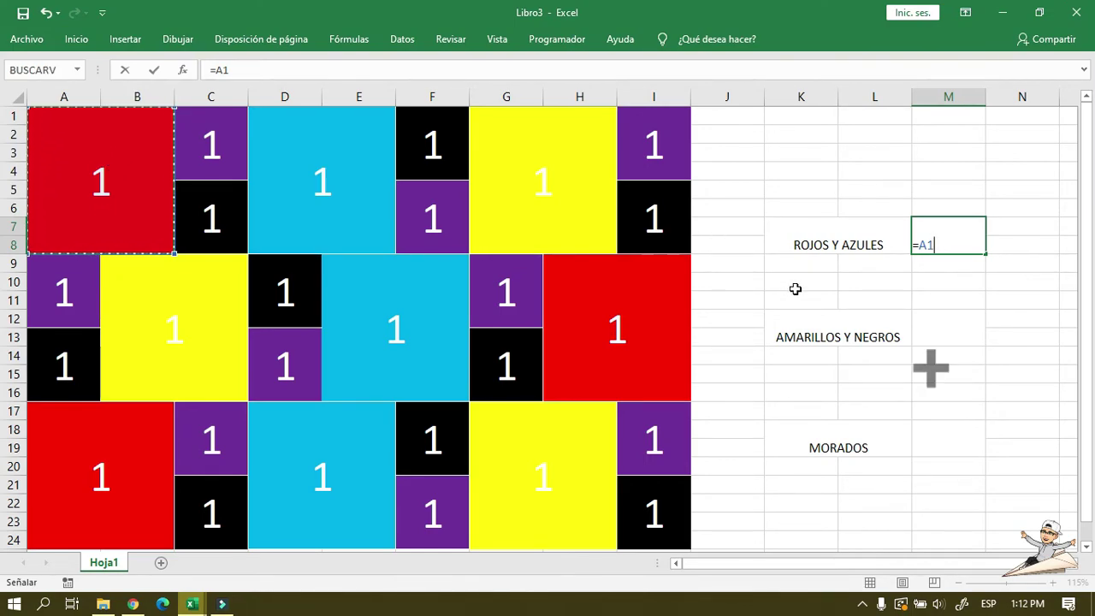
text(+)
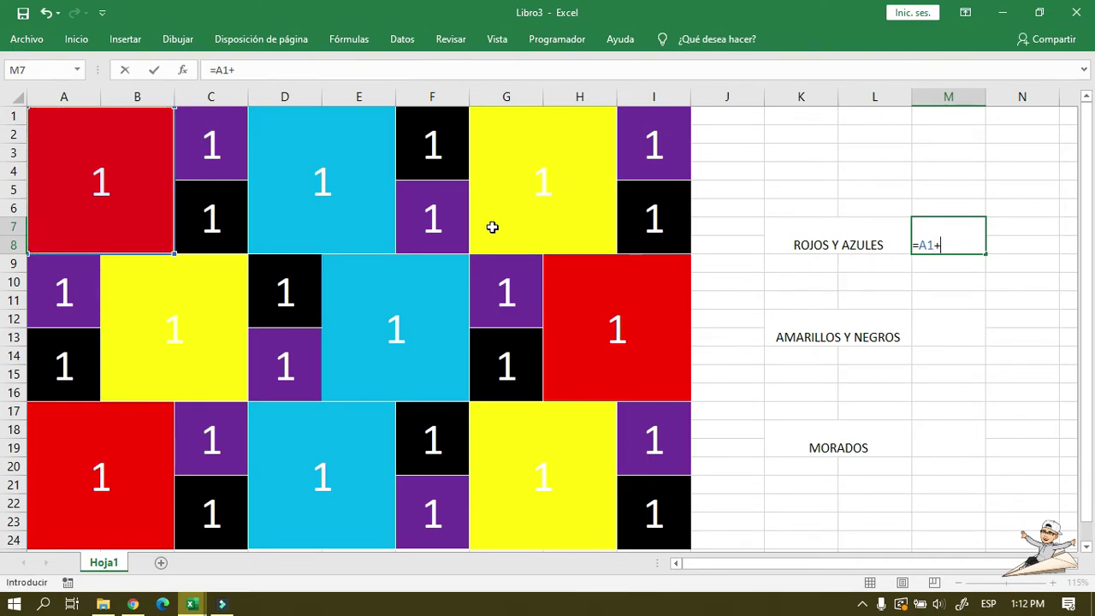
click(314, 163)
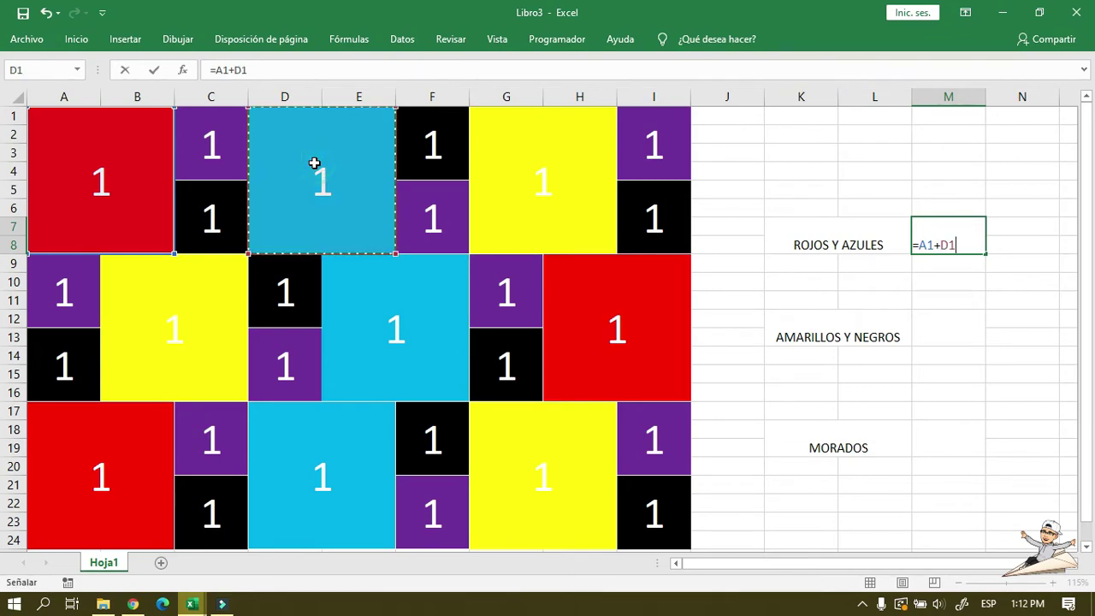
text(+)
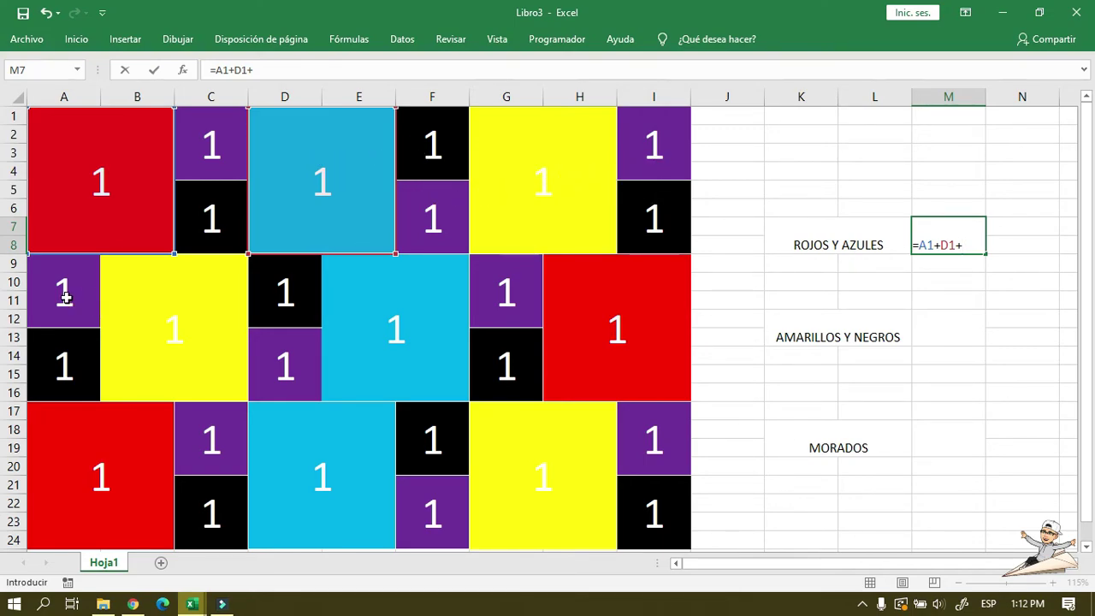
click(413, 308)
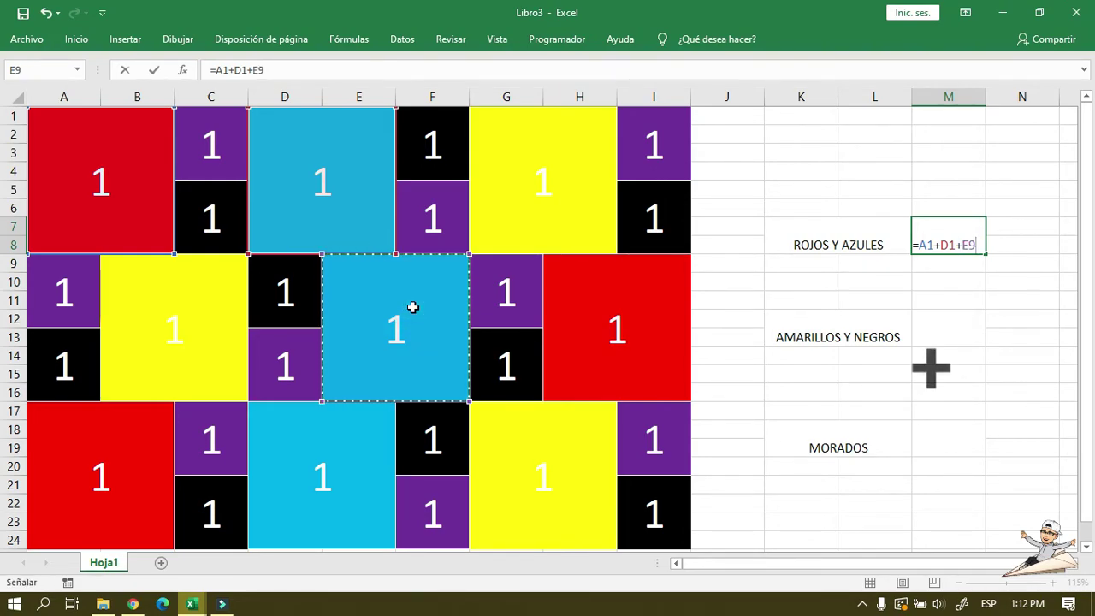
text(+)
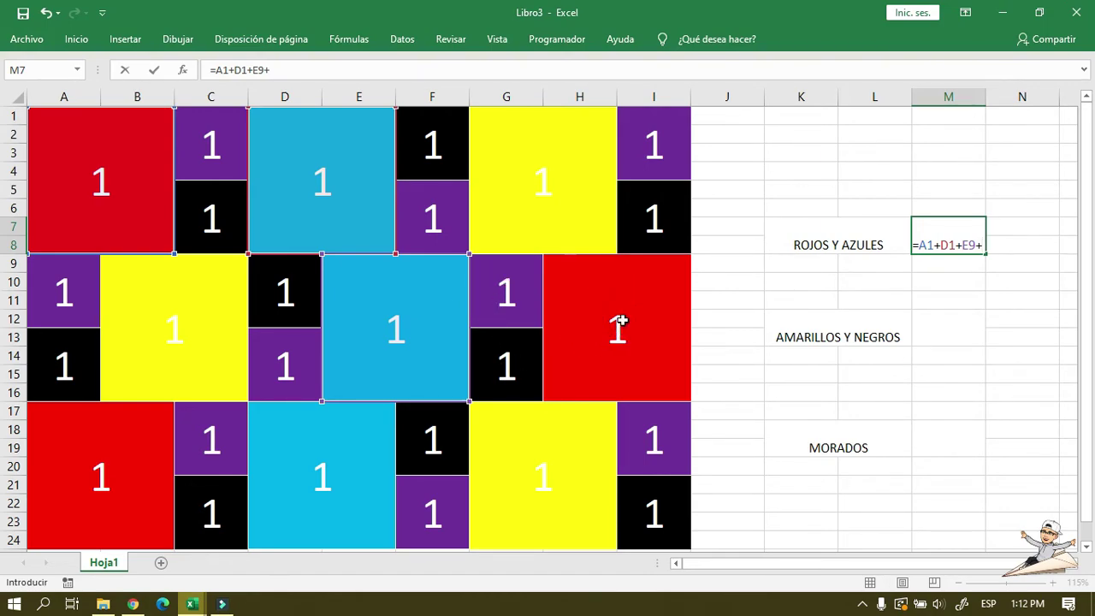
click(622, 320)
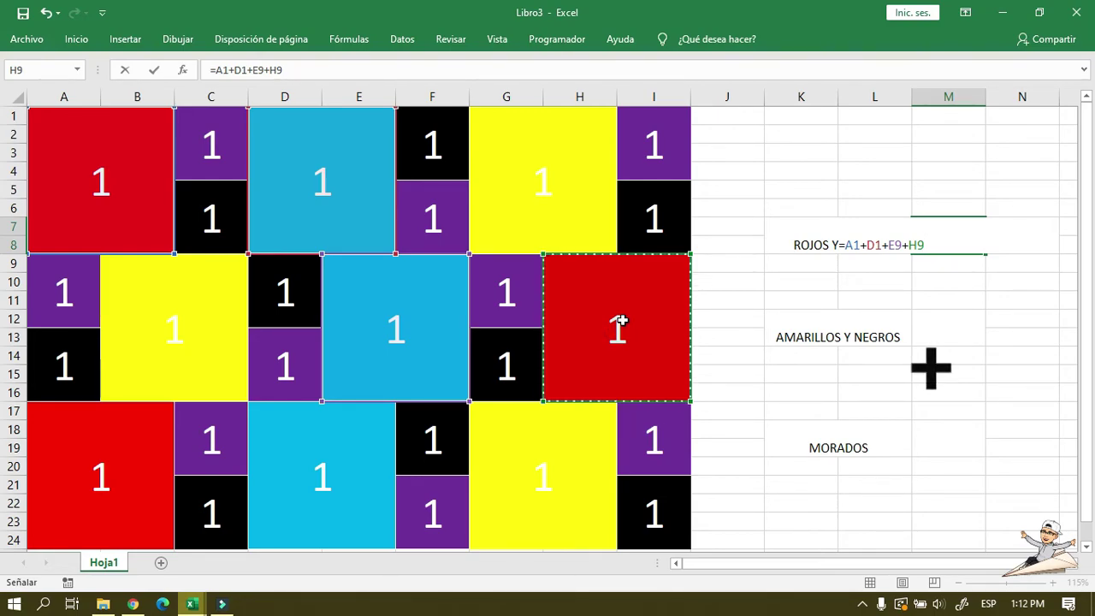
text(+)
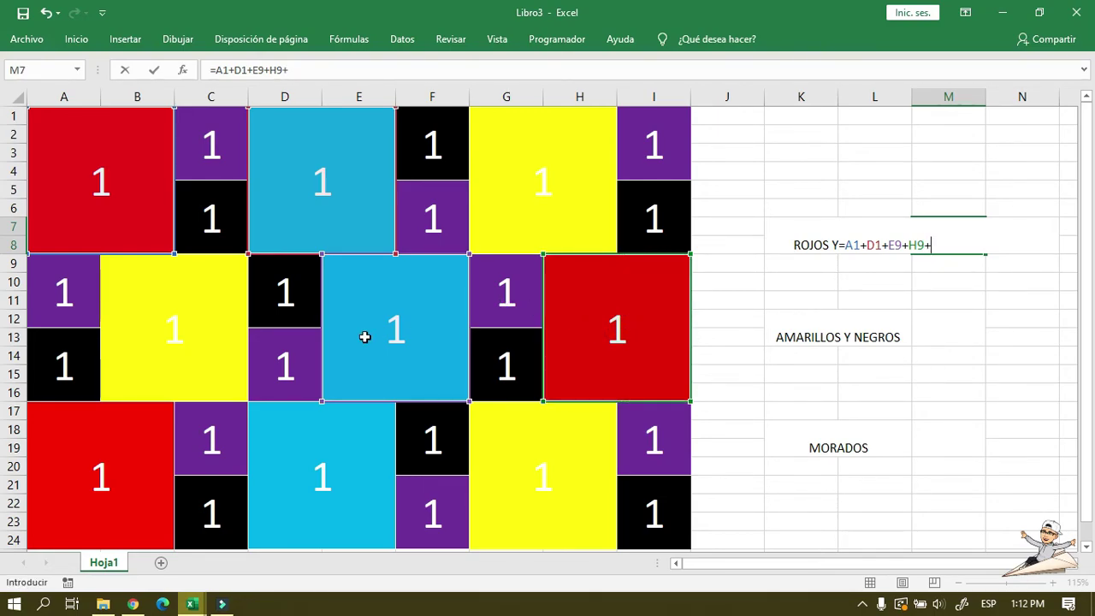
click(118, 454)
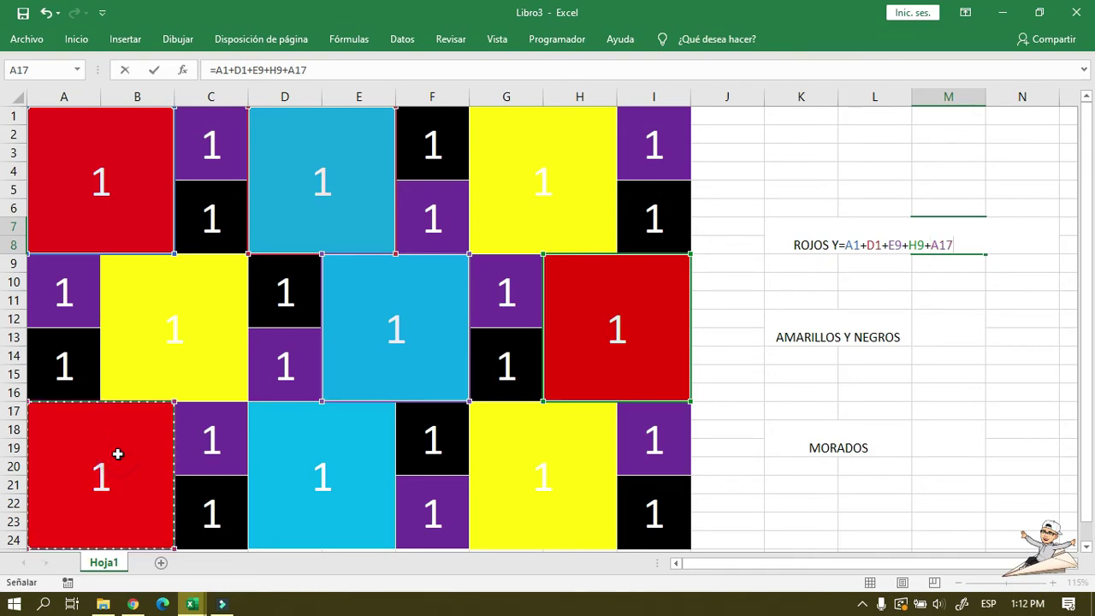
text(+)
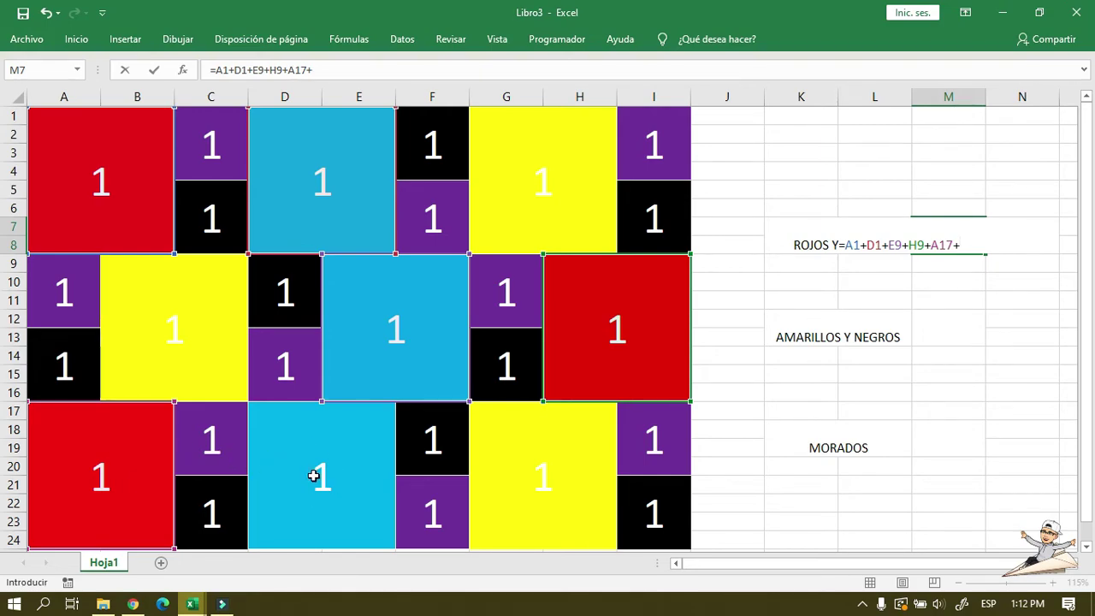
click(312, 435)
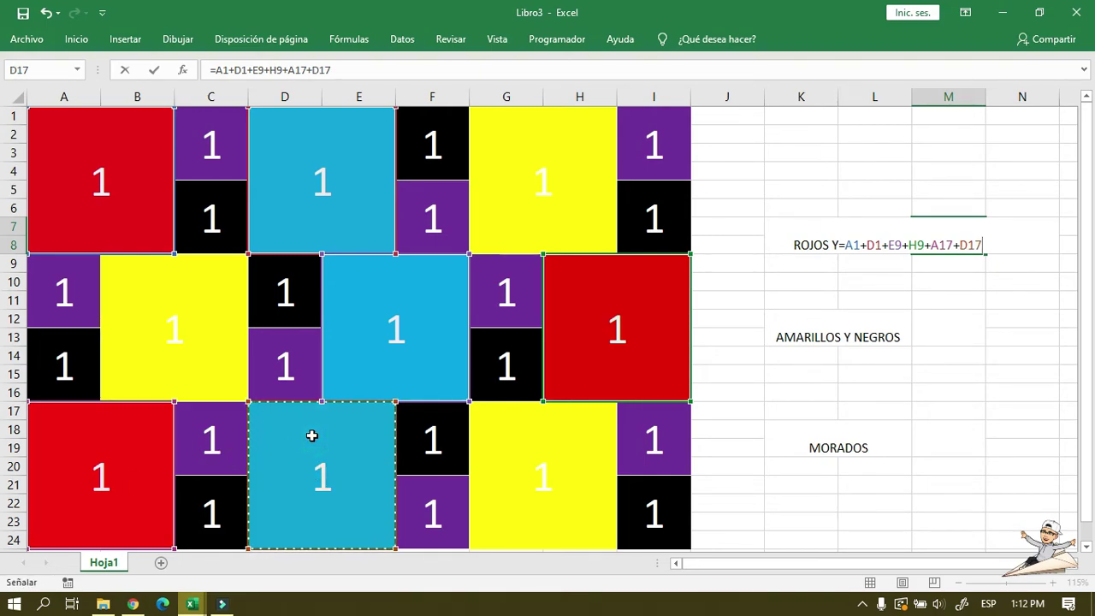
text(+)
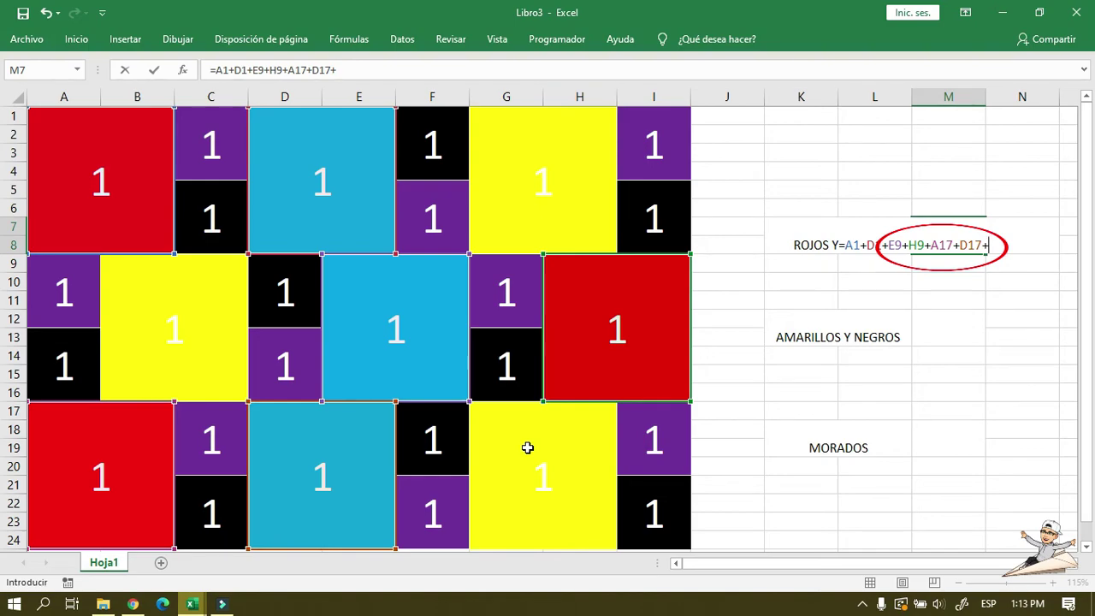
key(Return)
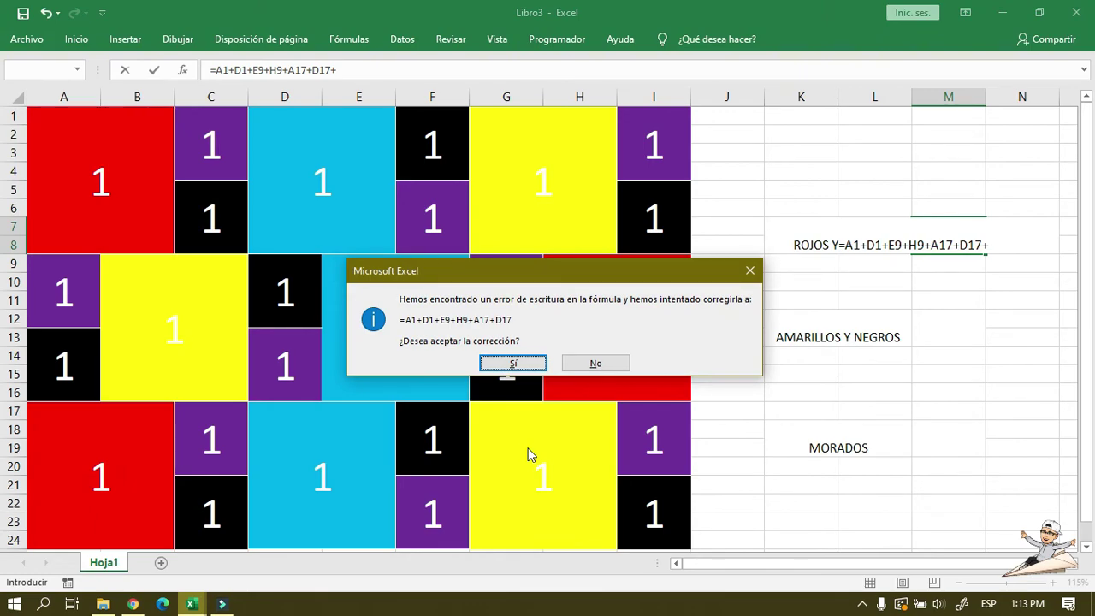
- Drop the trailing plus so M7 shows 6, then start a formula with = in M12
click(743, 272)
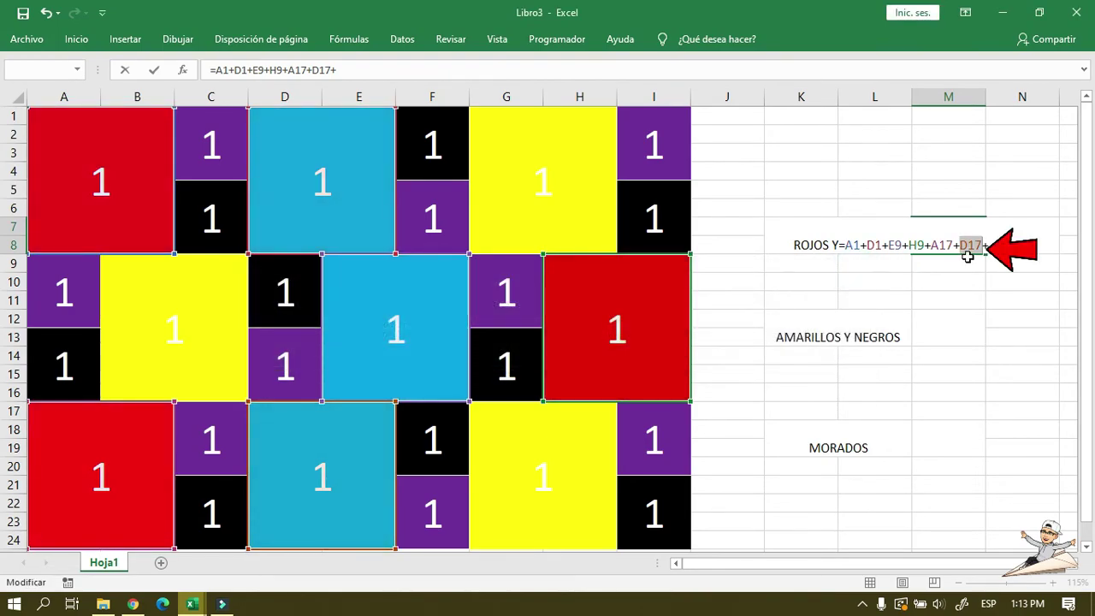
click(987, 246)
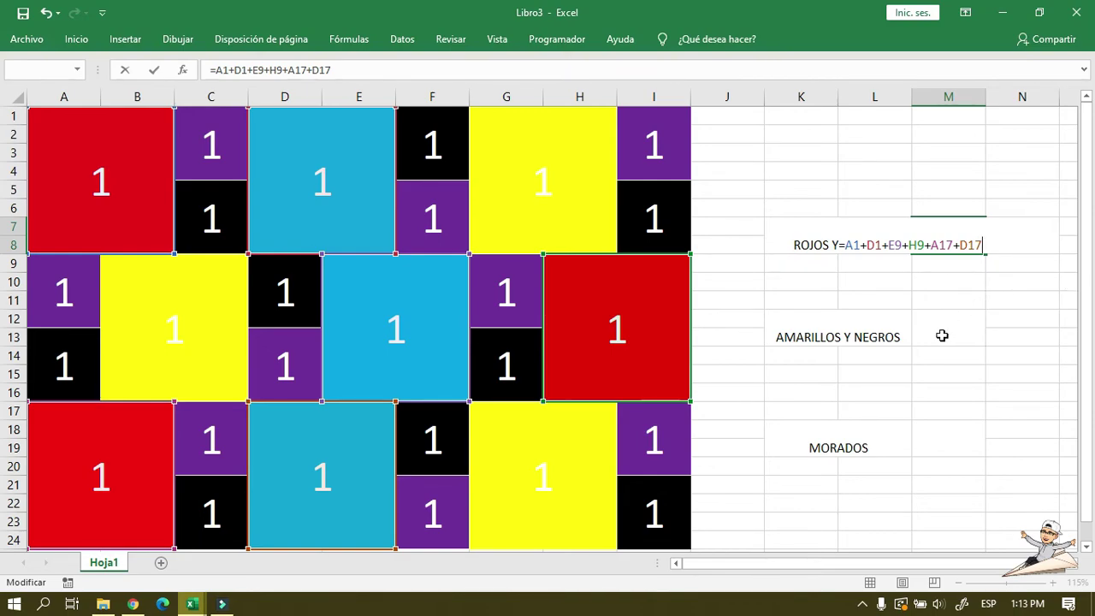
key(Return)
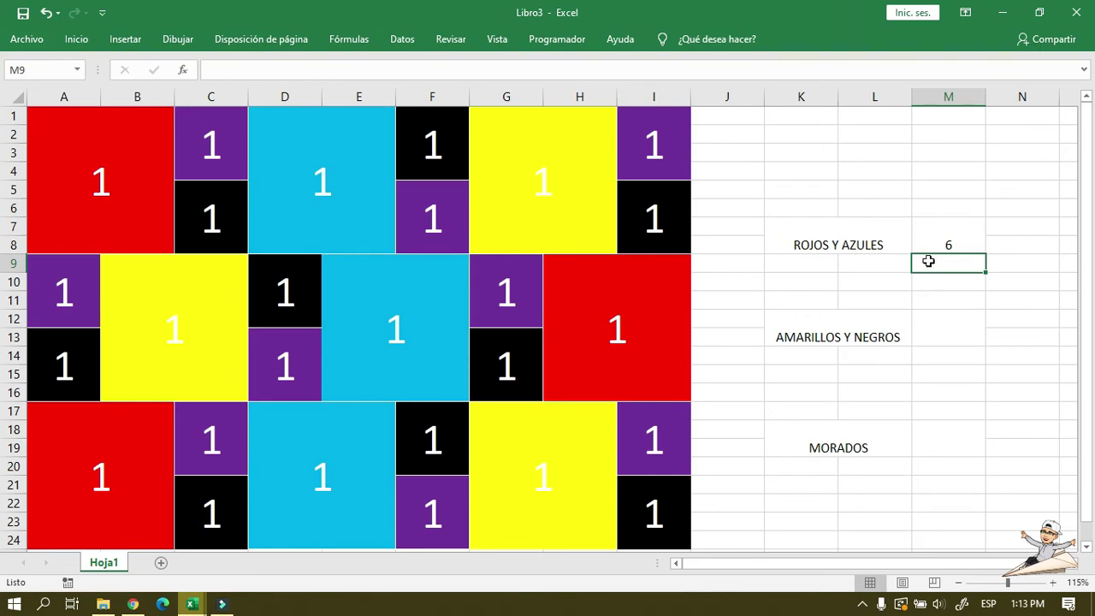
click(933, 239)
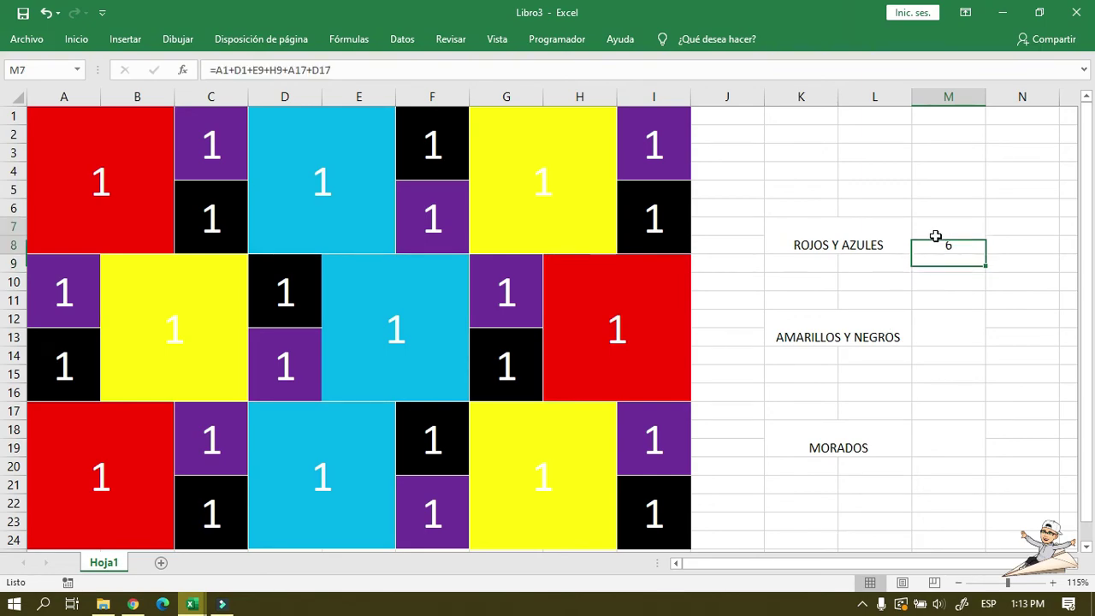
click(796, 232)
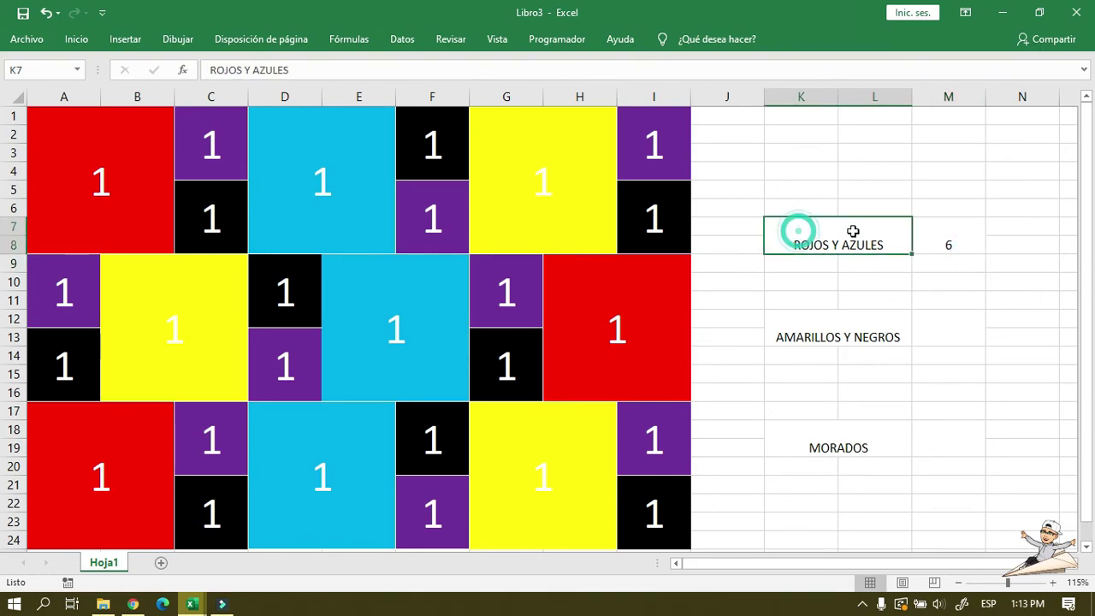
click(936, 239)
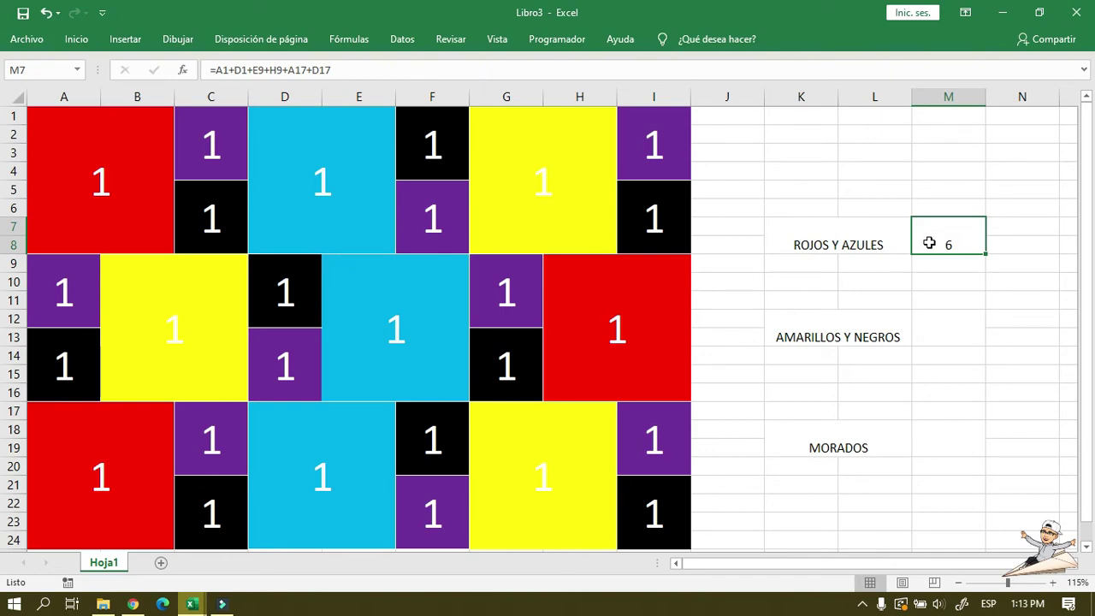
click(956, 331)
text(=)
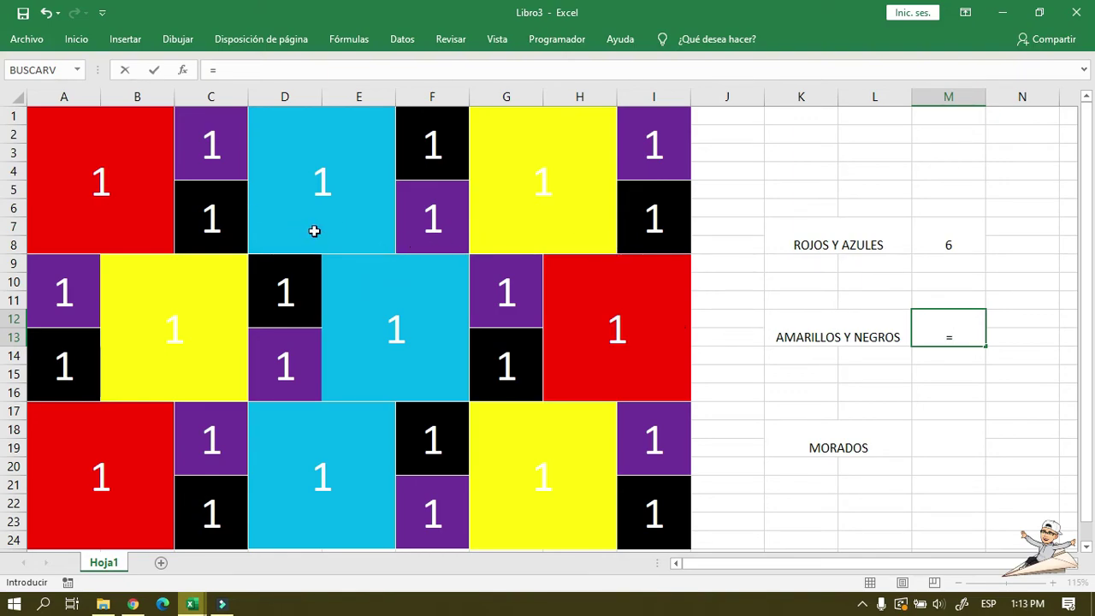
- Start the AMARILLOS Y NEGROS sum with G1, C5, F1, I5, A13 and B9
click(497, 177)
text(+)
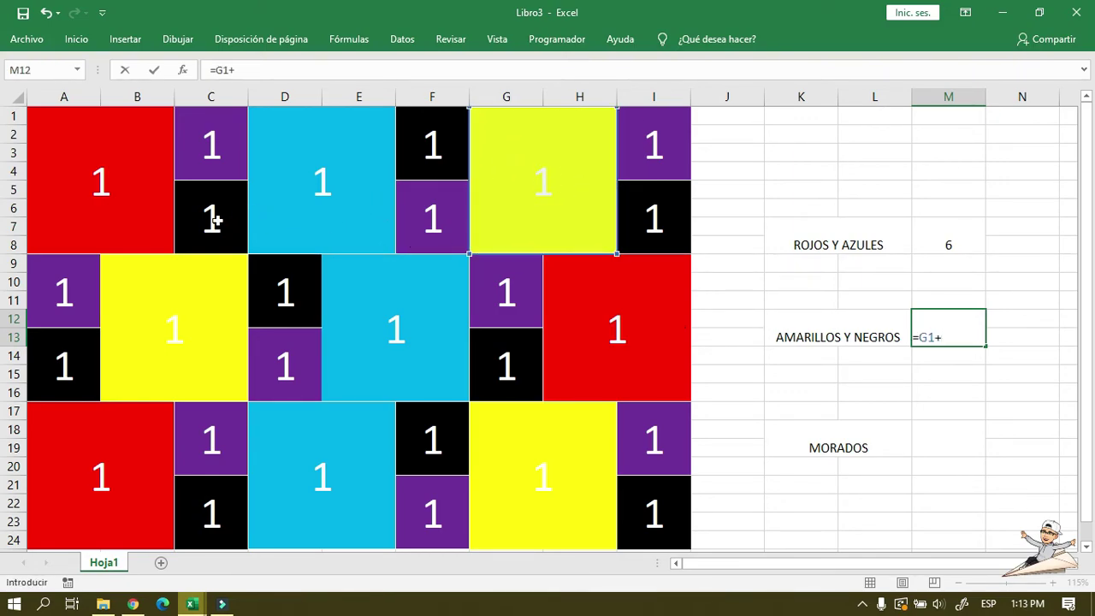
click(215, 220)
text(+)
click(420, 146)
text(+)
click(652, 216)
text(+)
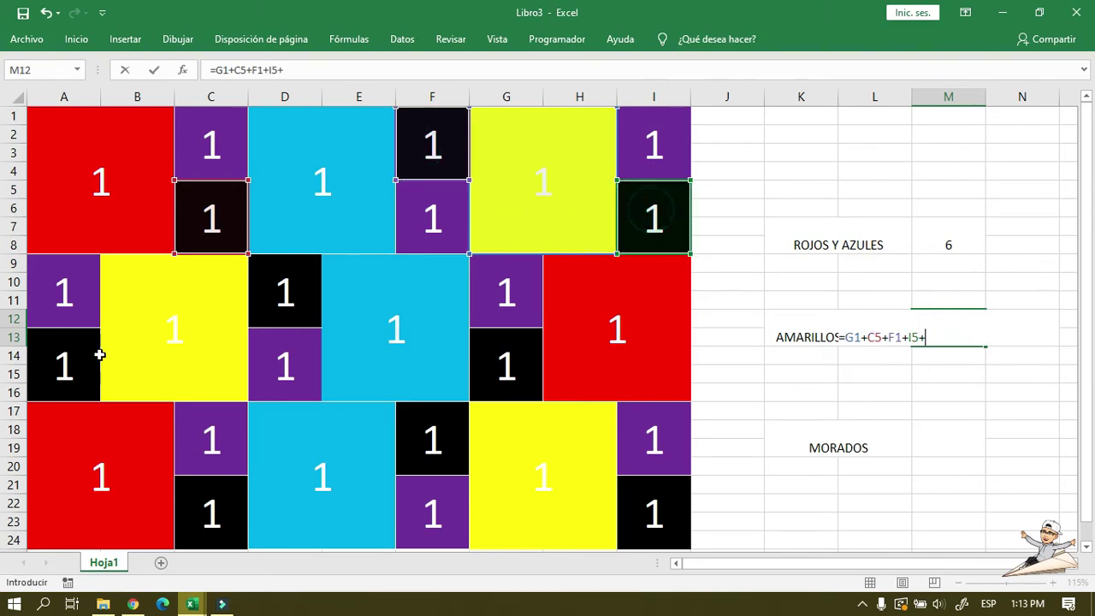
click(75, 351)
text(+)
click(192, 321)
text(+)
- Add D9, G13, C21, G17, F17 and I21 and commit the formula, giving 12
click(255, 312)
text(+)
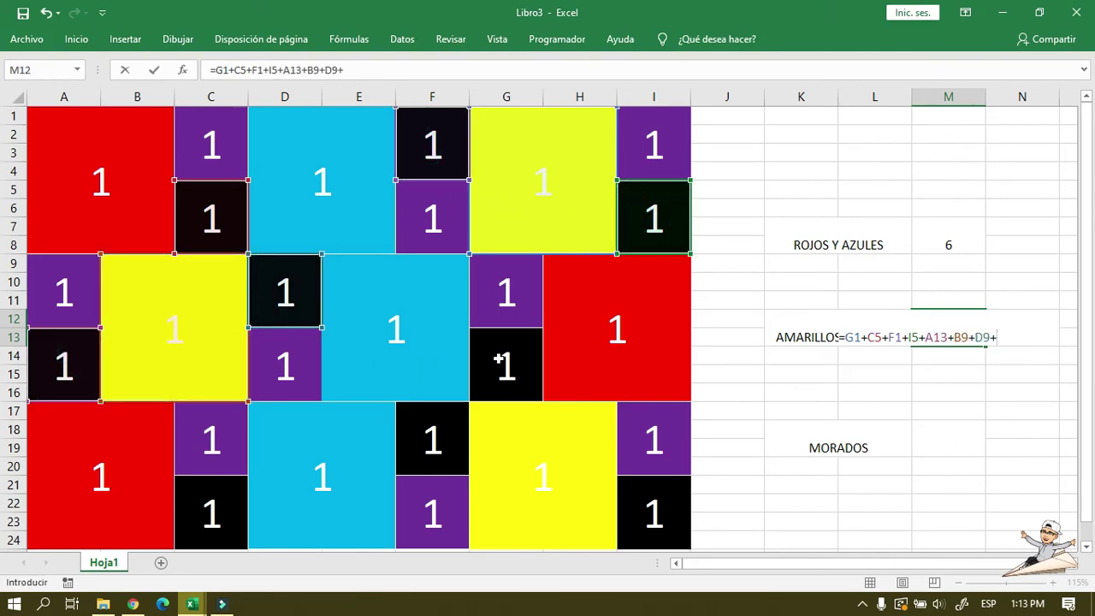
click(500, 360)
text(+)
click(220, 502)
text(+)
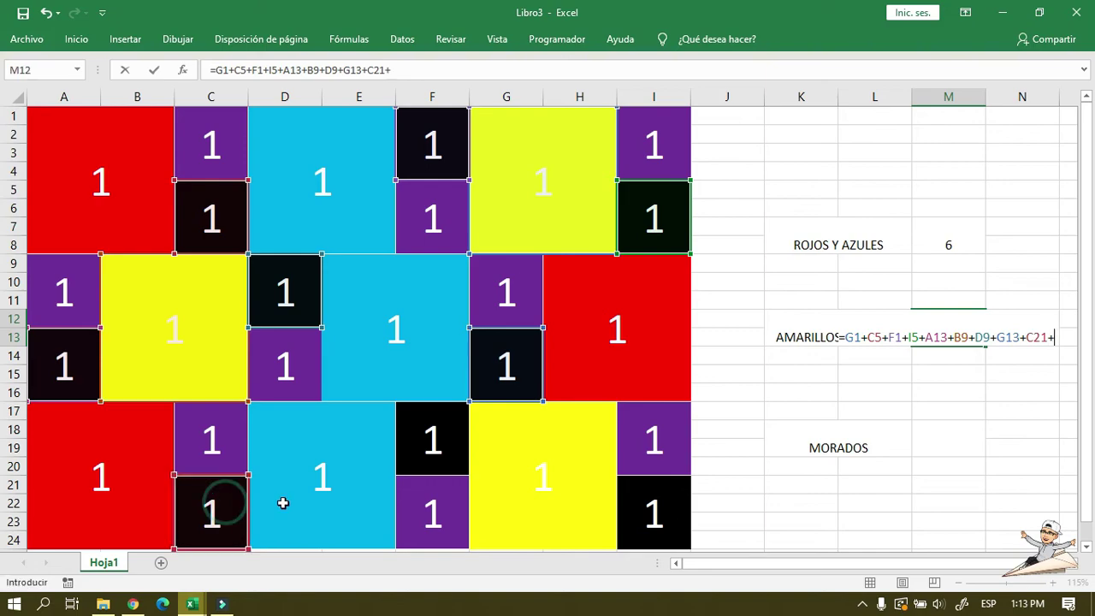
click(502, 491)
text(+)
click(433, 445)
text(+)
click(646, 510)
text(+)
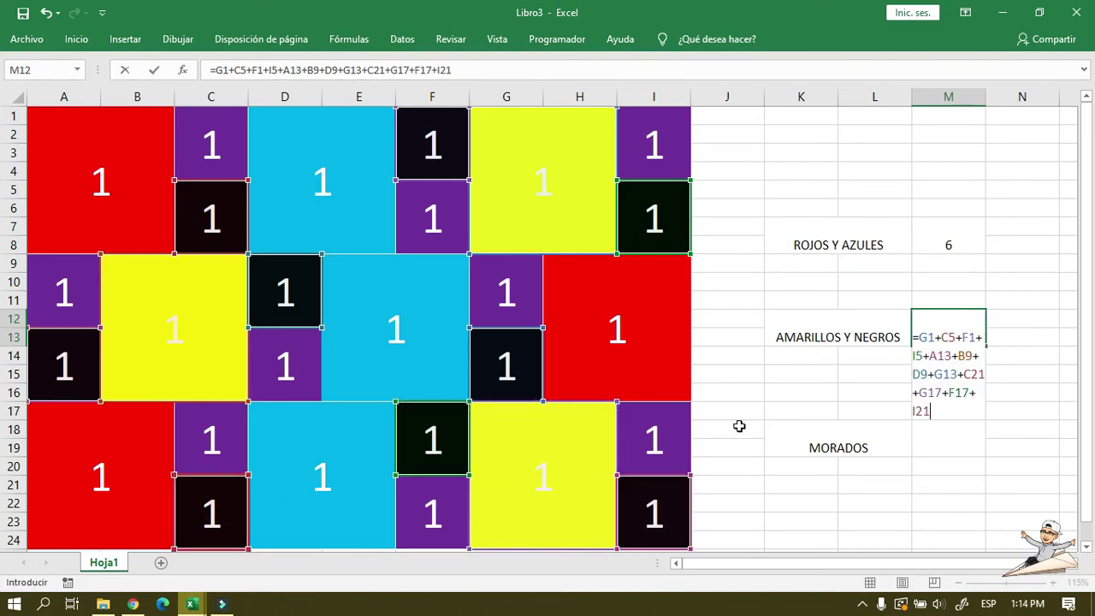
key(Return)
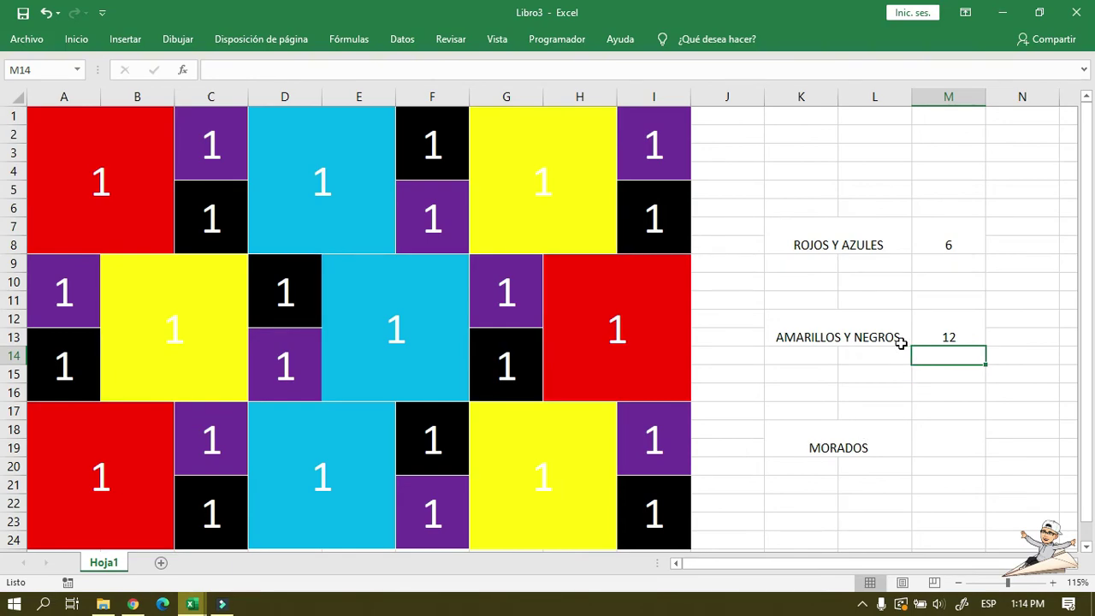
- Verify the formula behind the 12 beside AMARILLOS Y NEGROS, then select the MORADOS total cell
click(840, 346)
click(927, 346)
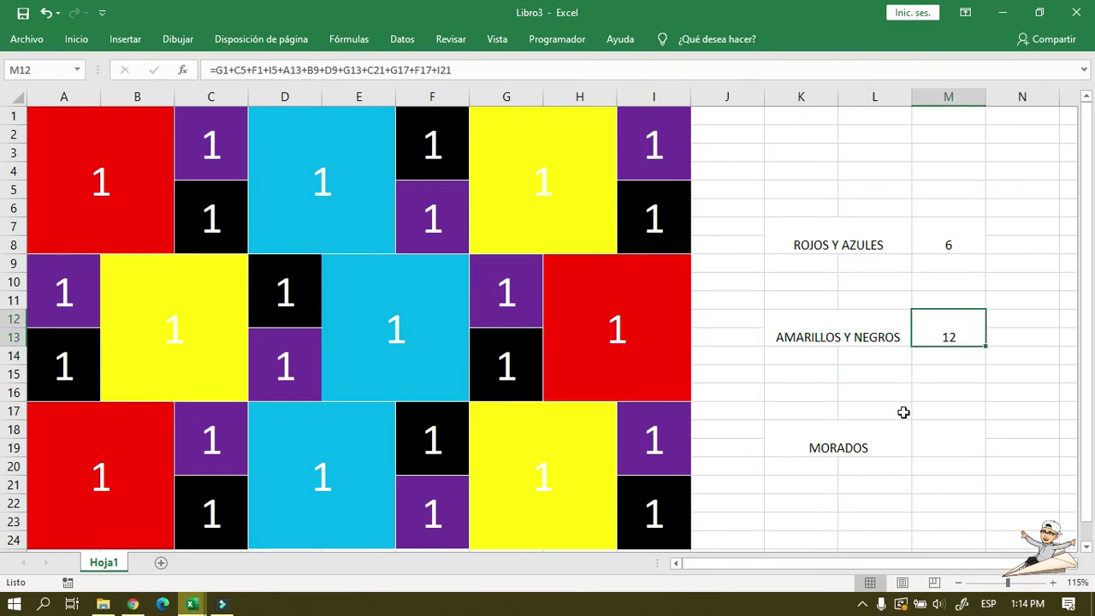
click(921, 442)
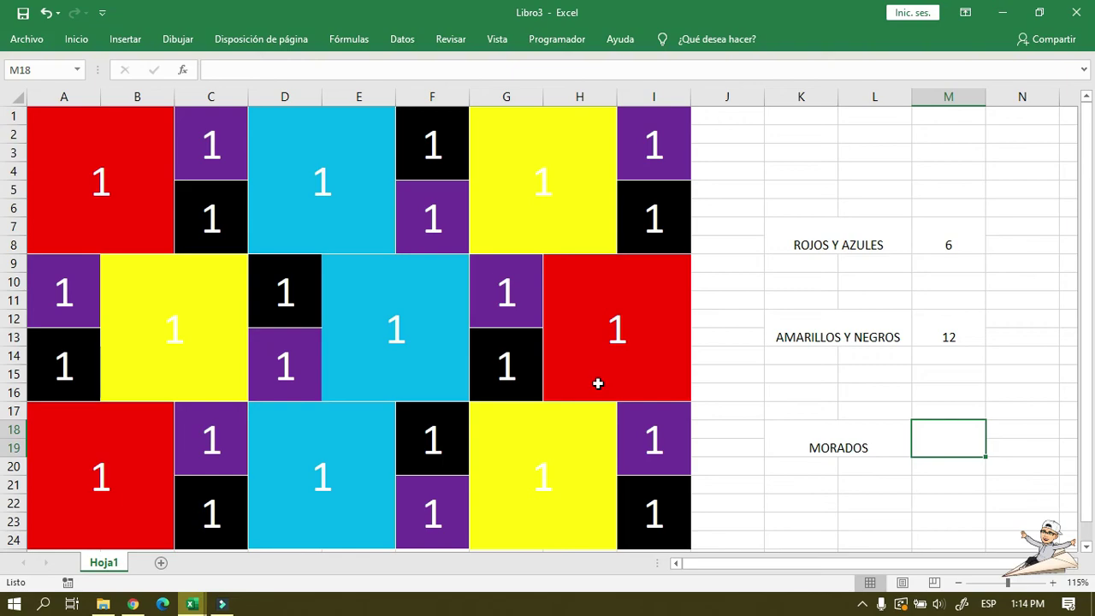
- Begin the MORADOS formula with the purple cells C1, F5, I1, G9 and D13
text(=)
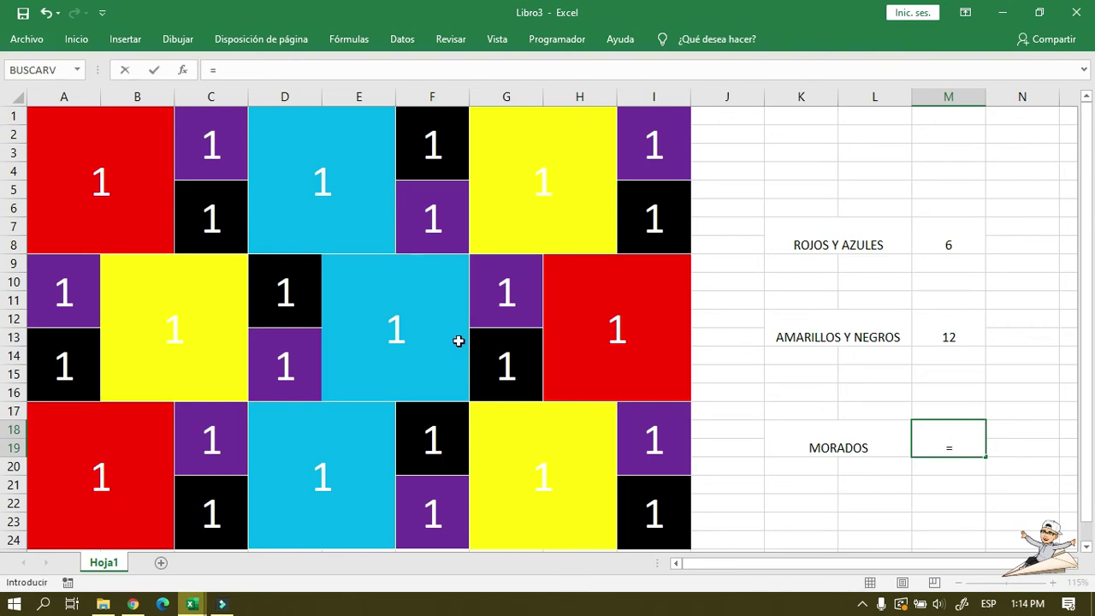
click(221, 139)
text(+)
click(452, 224)
text(+)
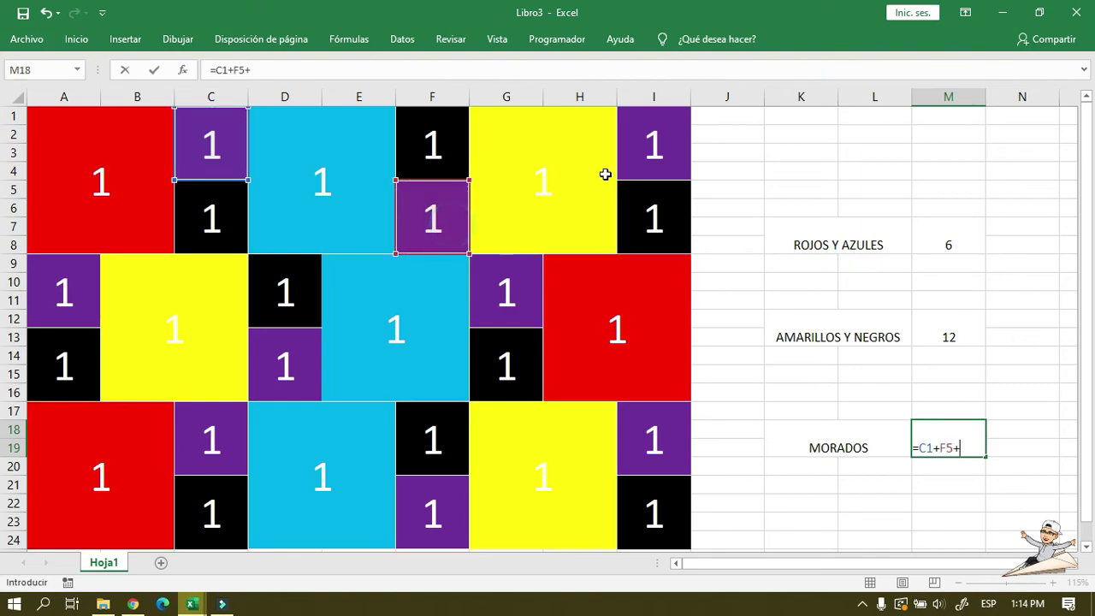
click(641, 156)
text(+)
click(514, 292)
text(+)
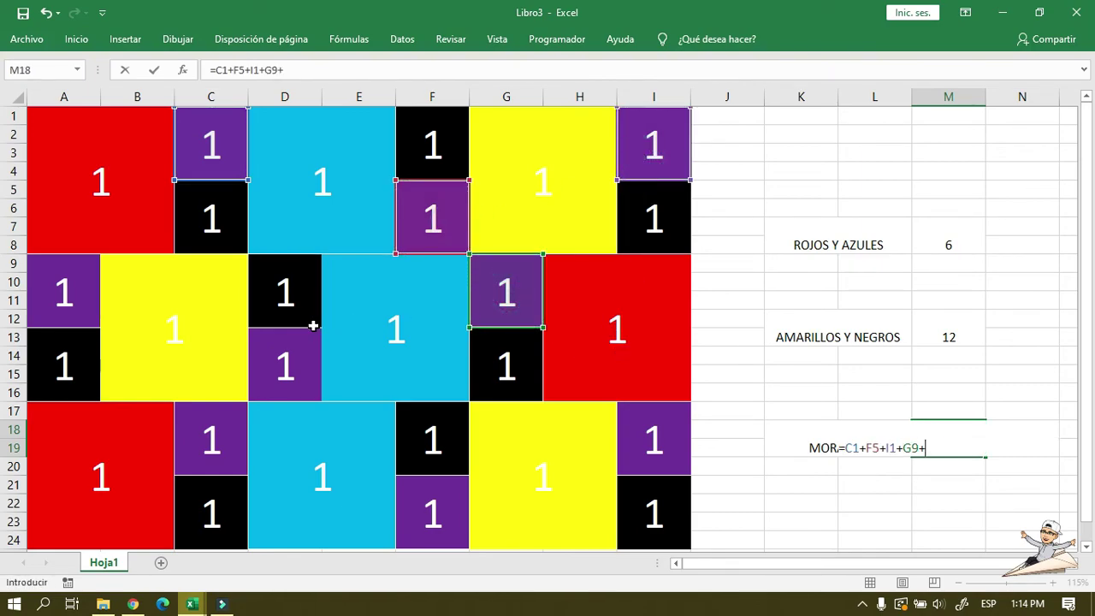
click(303, 358)
text(+)
- Add C17, F21 and I17, drop the trailing plus and commit, giving 9
click(183, 428)
text(+)
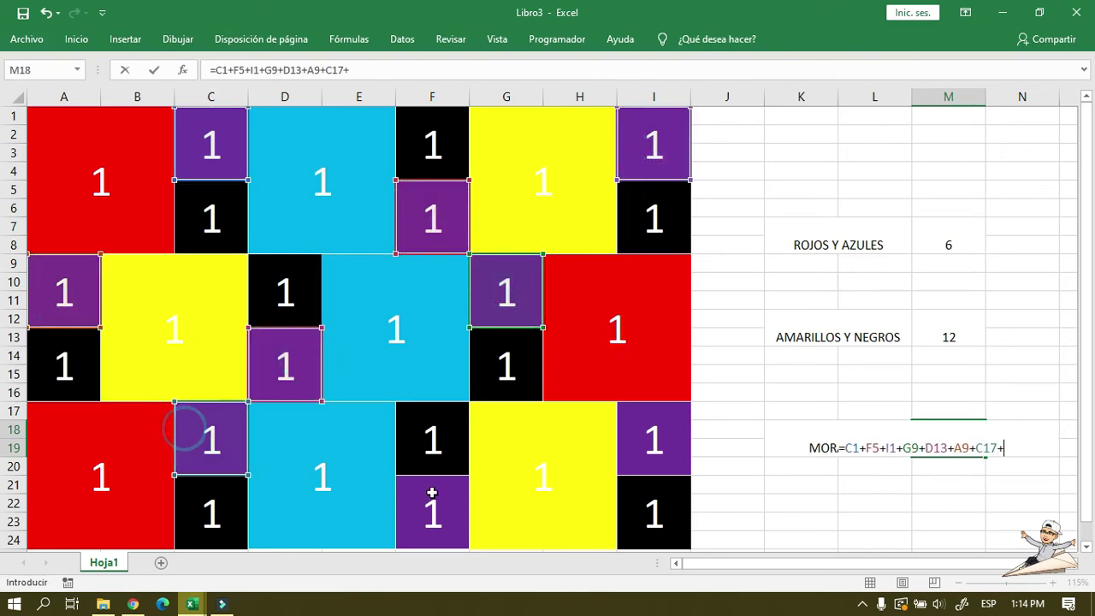
click(437, 505)
text(+)
click(655, 440)
text(+)
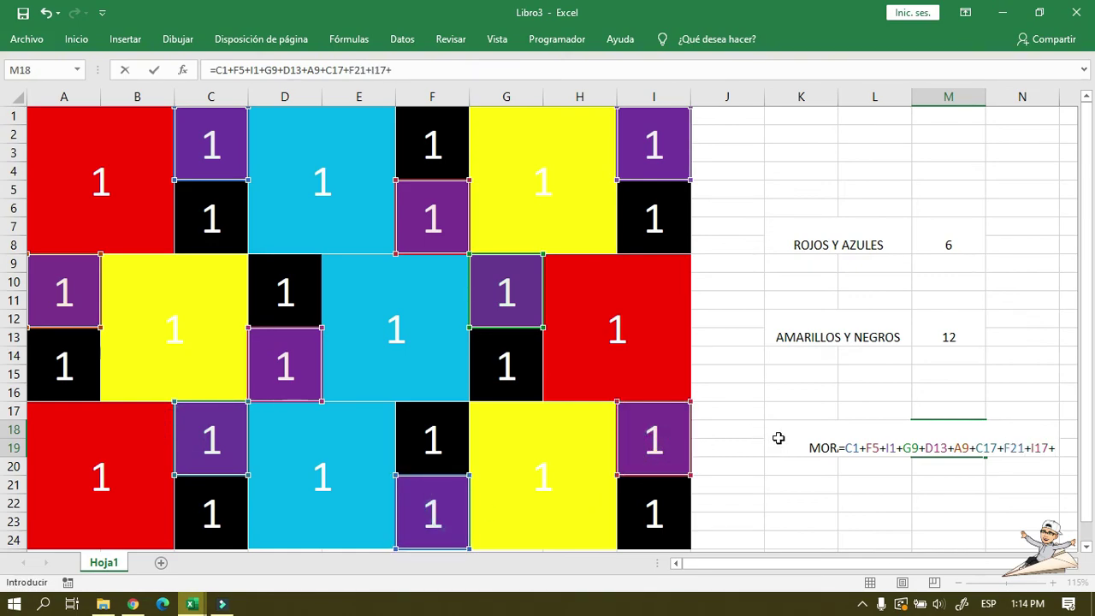
key(BackSpace)
key(Return)
click(959, 434)
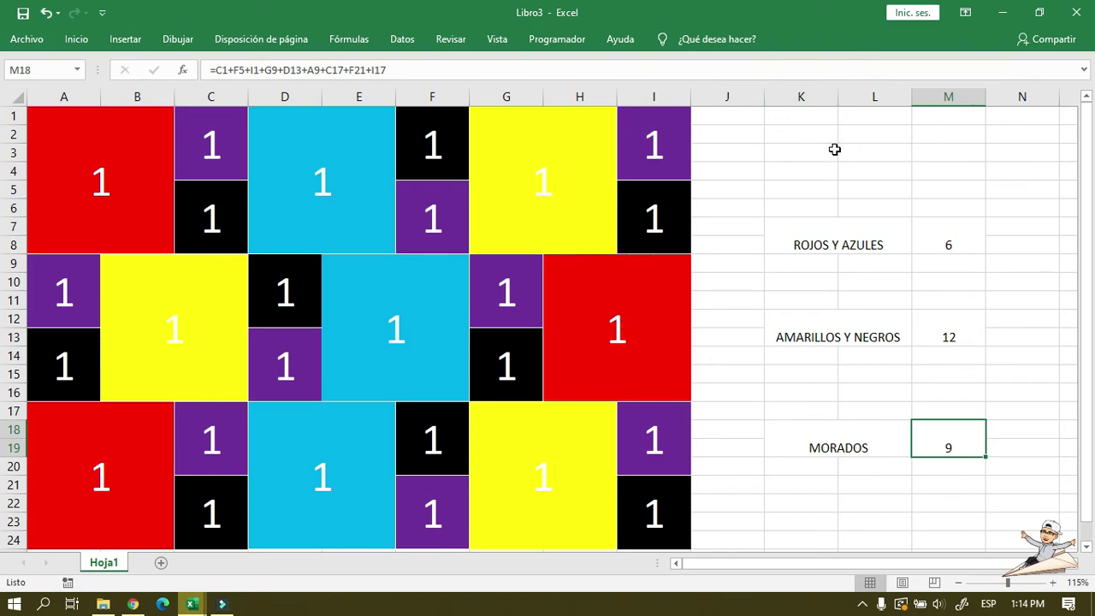
- Merge and center the block K1:M4 above the colour labels
drag(813, 119, 938, 168)
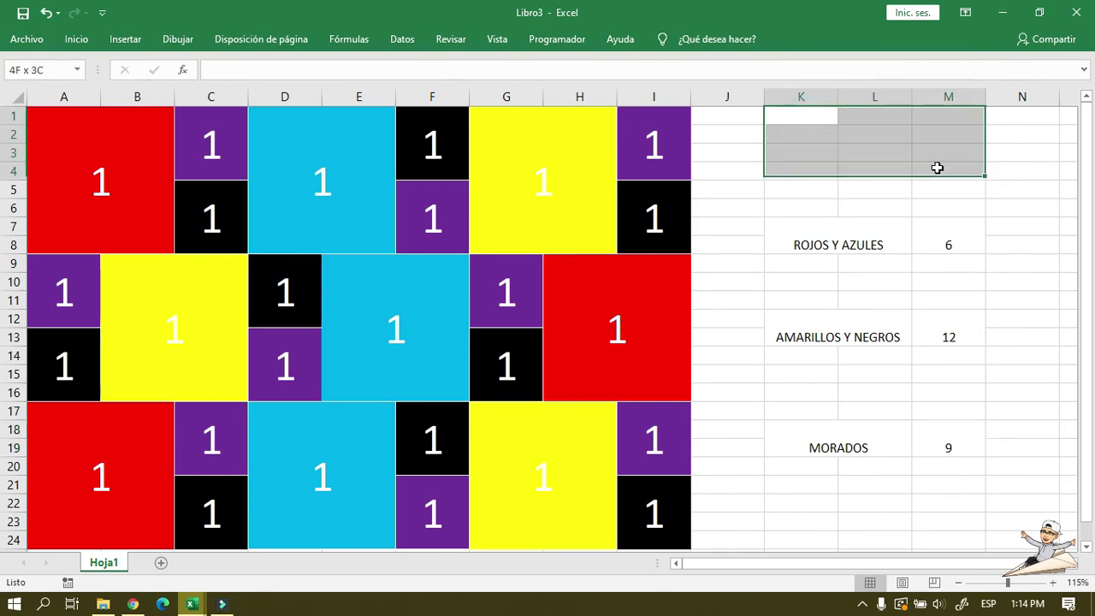
click(76, 40)
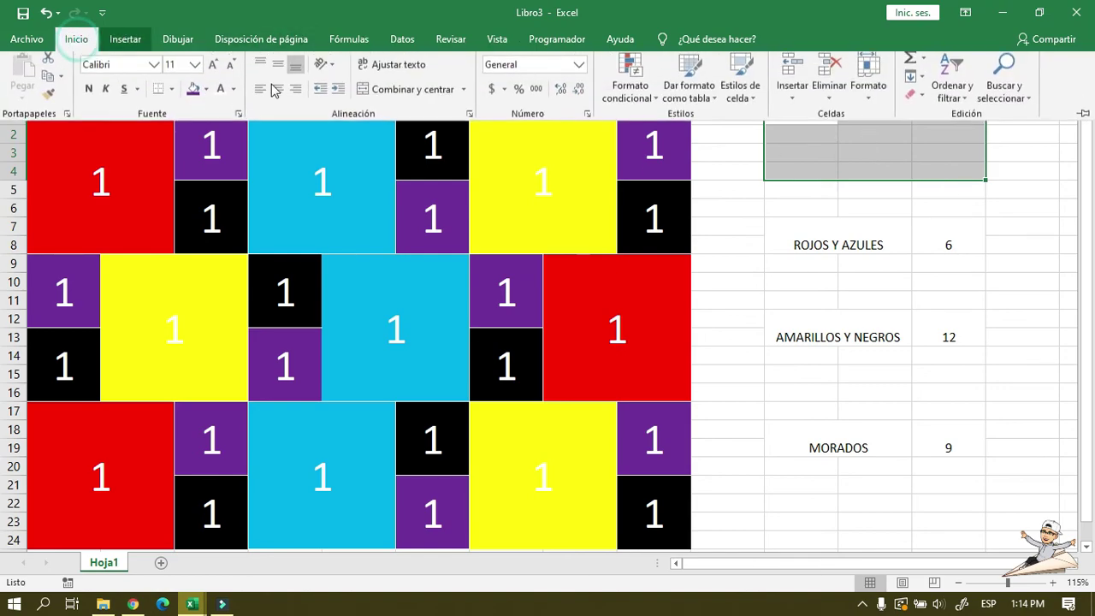
click(403, 94)
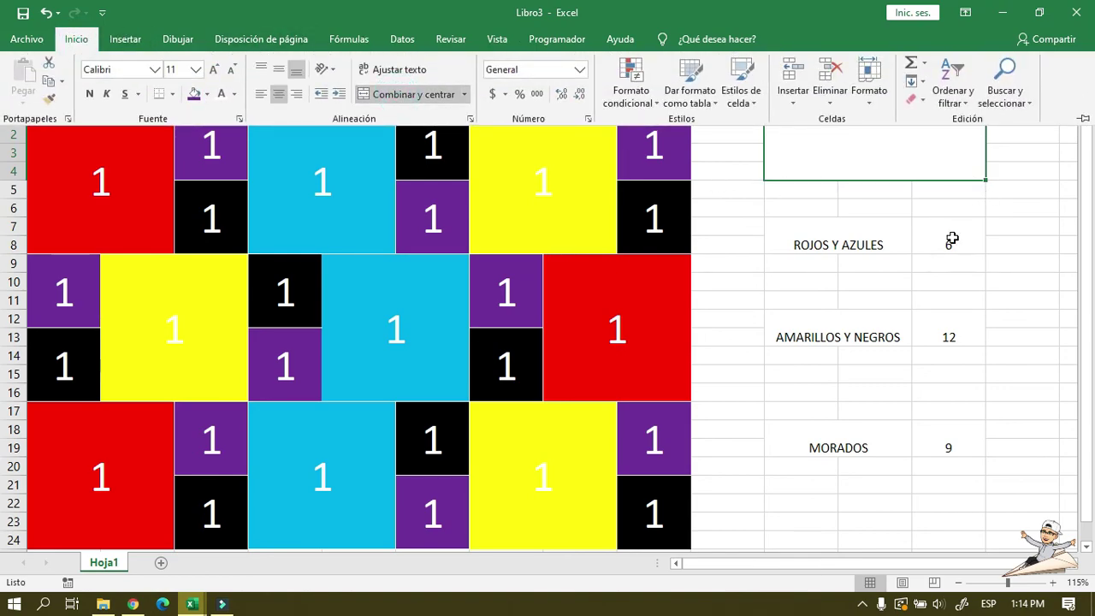
click(774, 320)
scroll(805, 362, down, 8)
scroll(807, 366, up, 8)
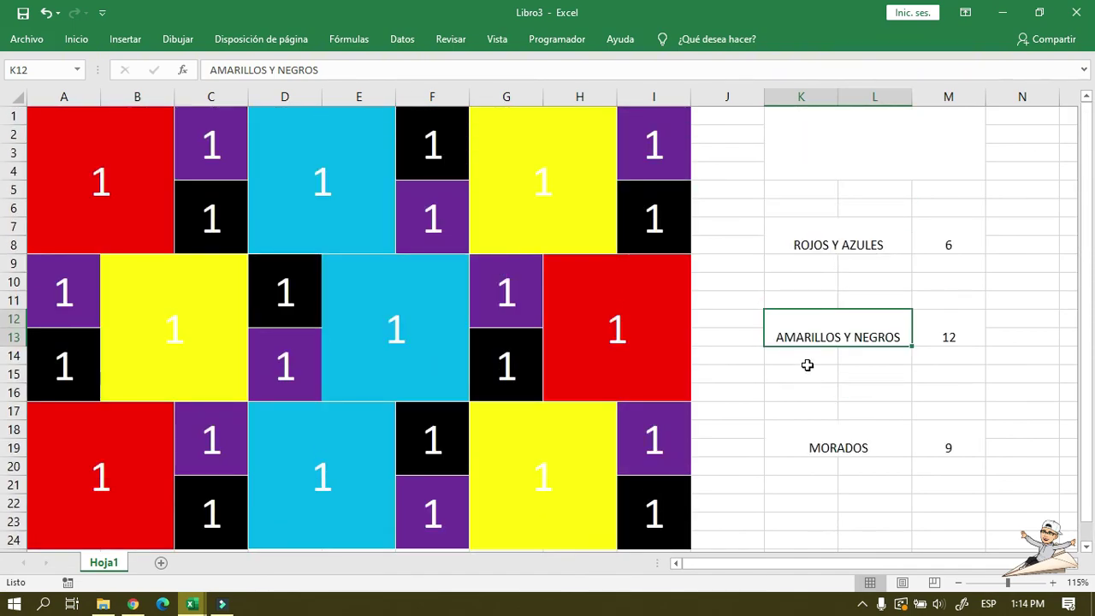
click(861, 146)
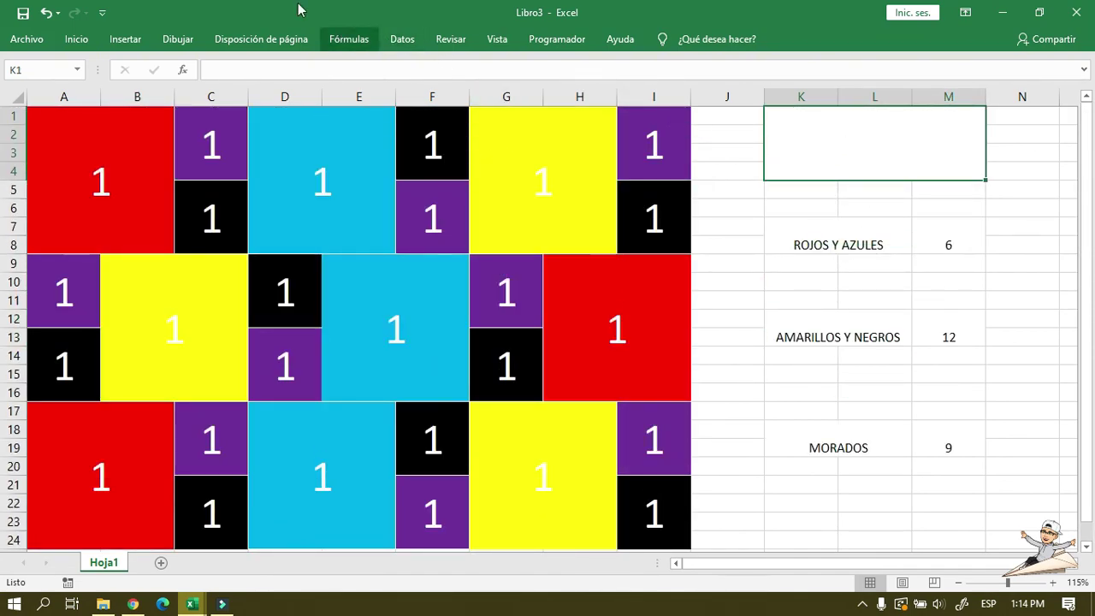
- Undo the K1:M4 merge and pin the Inicio ribbon permanently
click(47, 18)
click(817, 190)
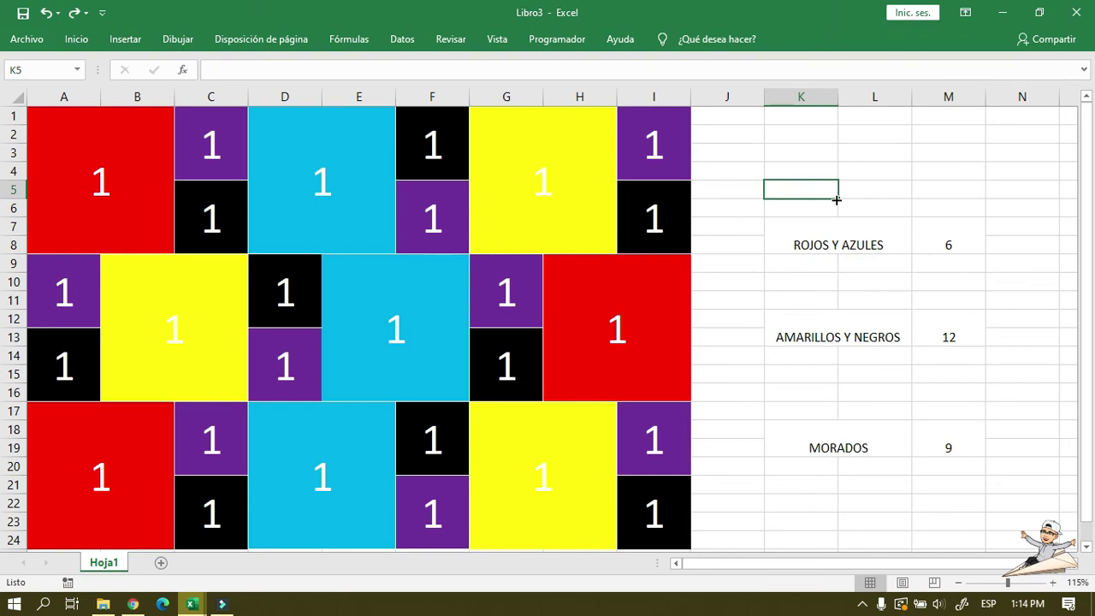
click(77, 45)
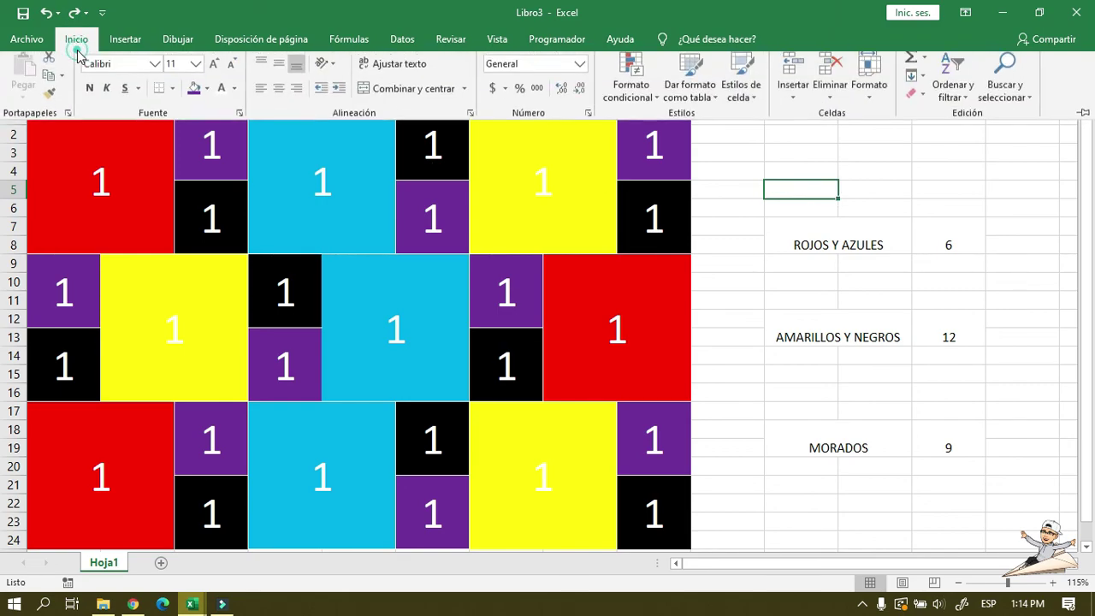
click(77, 53)
click(895, 259)
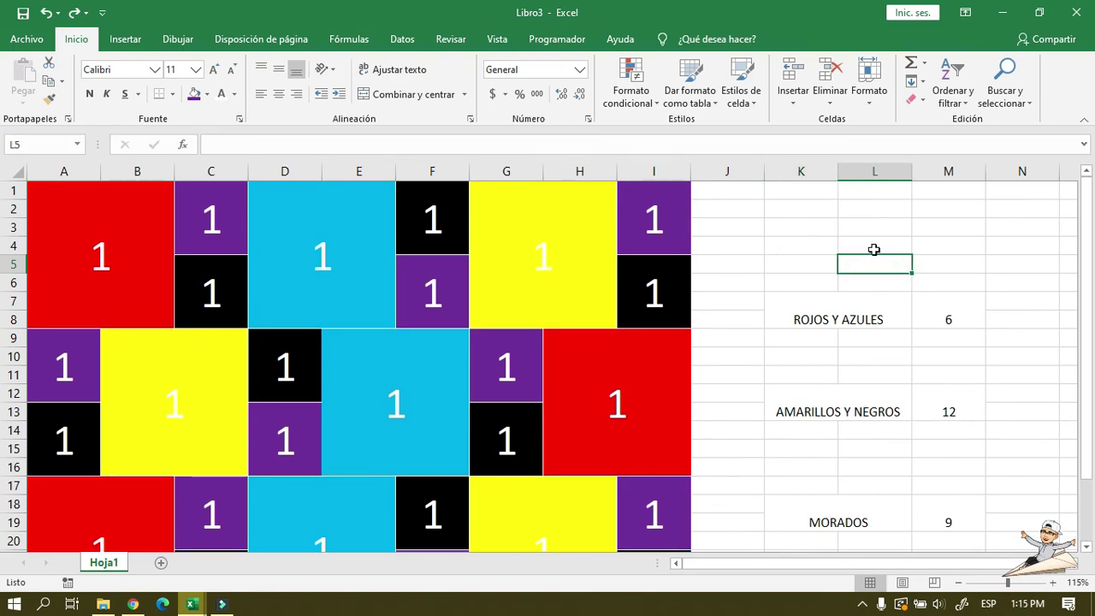